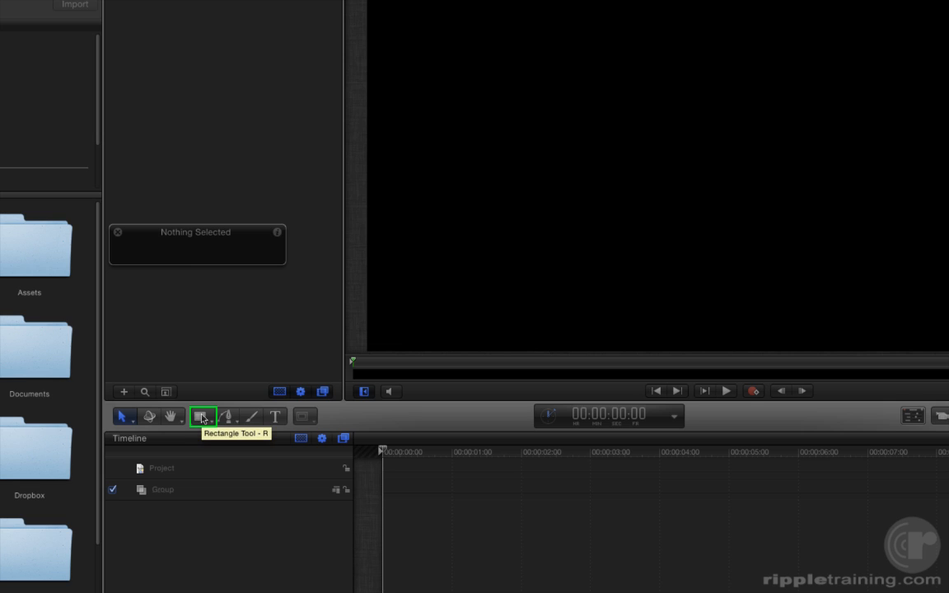
Draw a white-filled square without an outline in the upper-left part of the canvas using the Rectangle tool.
left_click(202, 418)
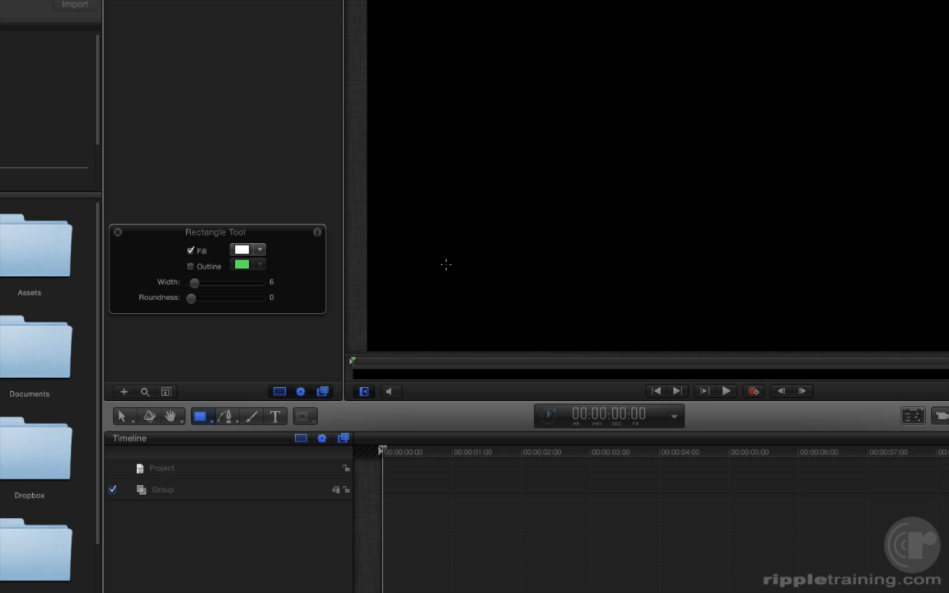
left_click(912, 418)
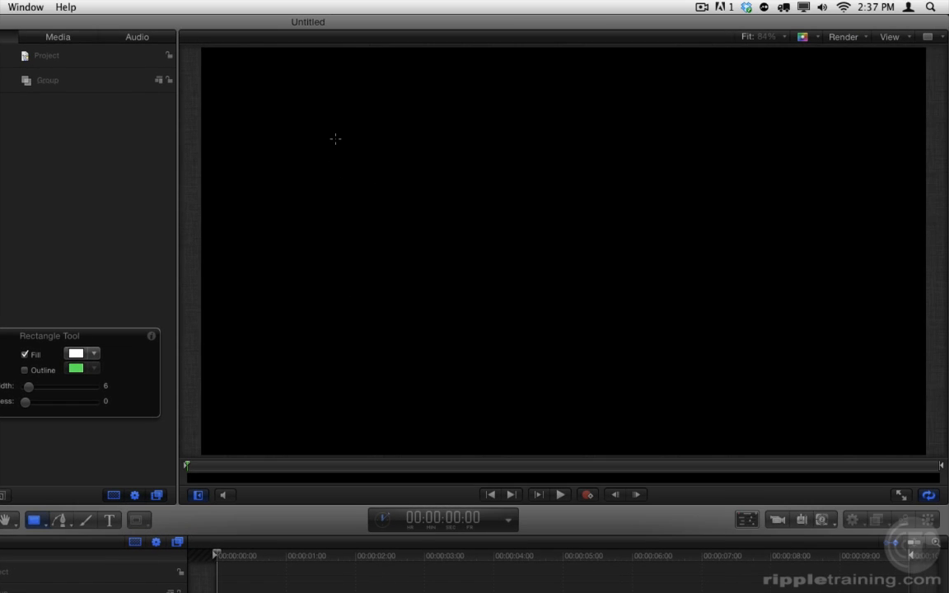
left_click_drag(667, 33, 702, 73)
left_click_drag(391, 196, 518, 320)
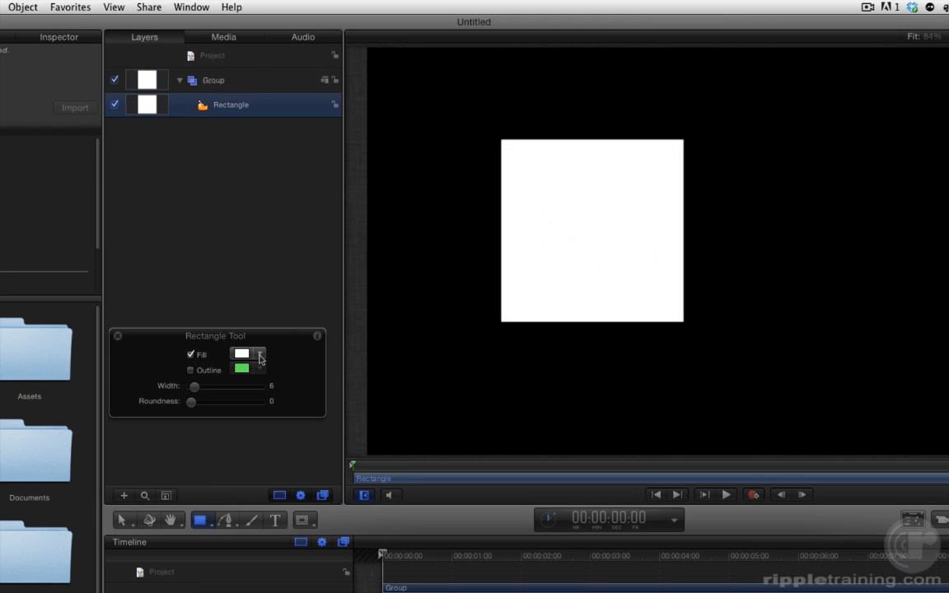
Change the fill colour of the drawn square to orange.
left_click(259, 356)
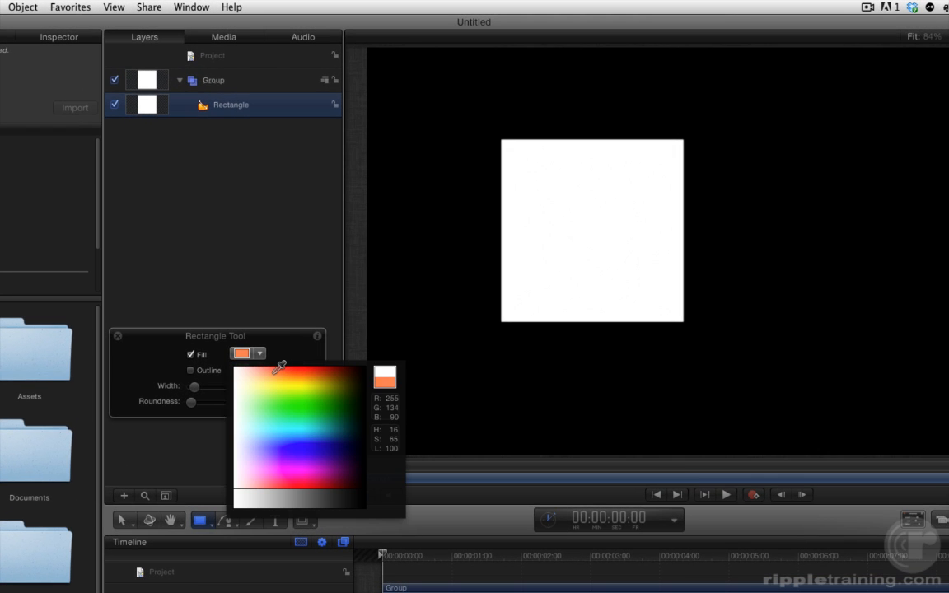
left_click(238, 370)
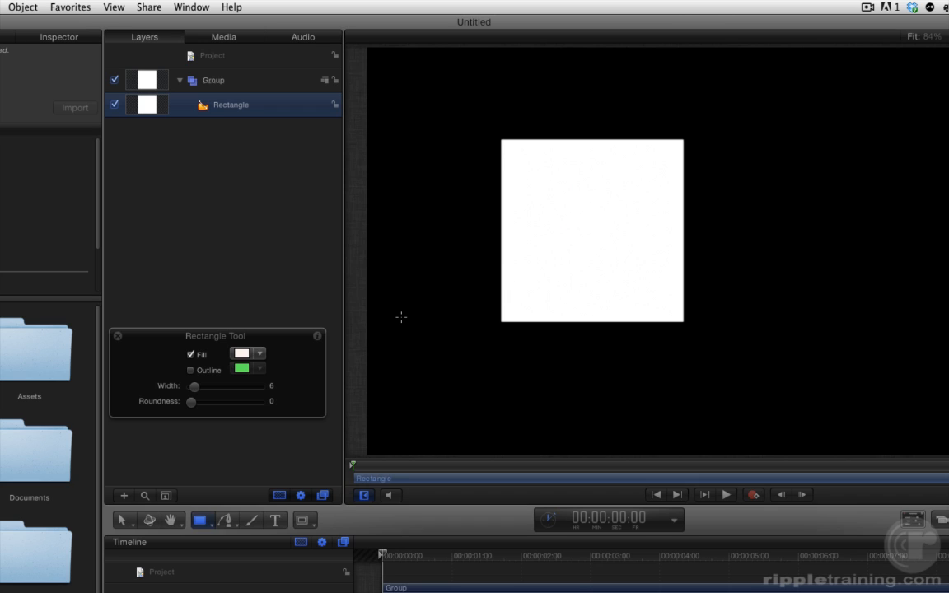
left_click(121, 521)
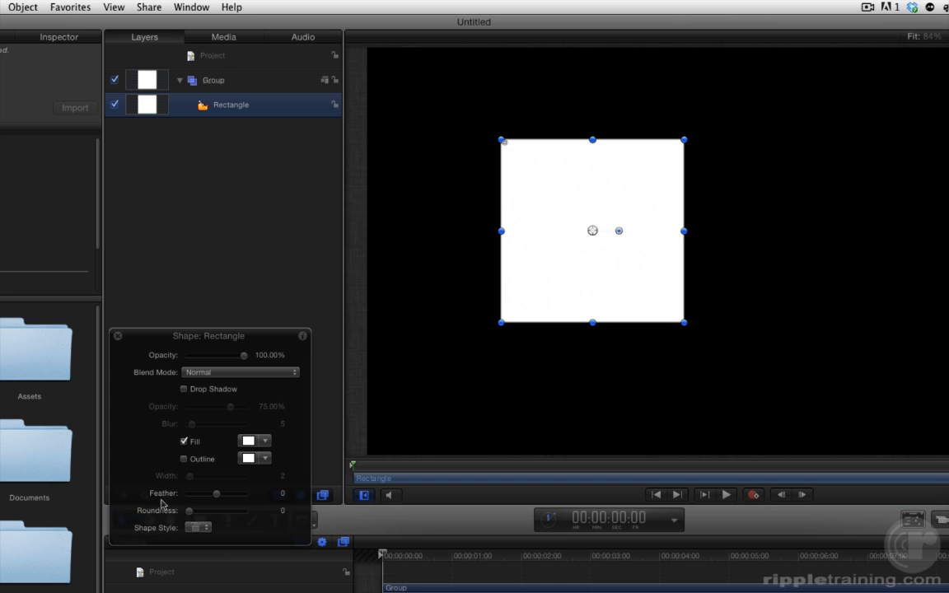
left_click_drag(265, 339, 282, 221)
left_click(279, 328)
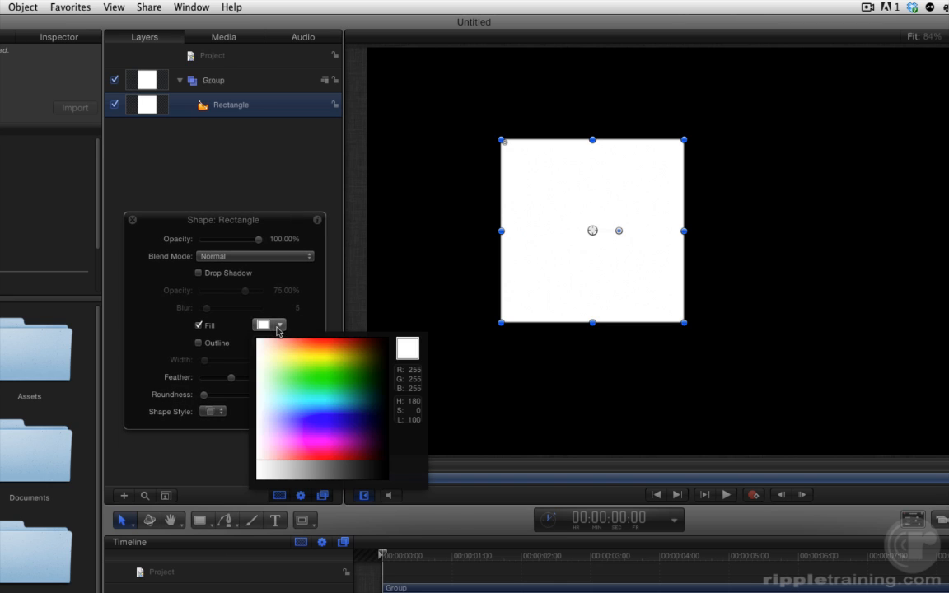
left_click(328, 339)
Try a white outline with a width of 63 on the square, and turn the outline back off.
left_click(198, 343)
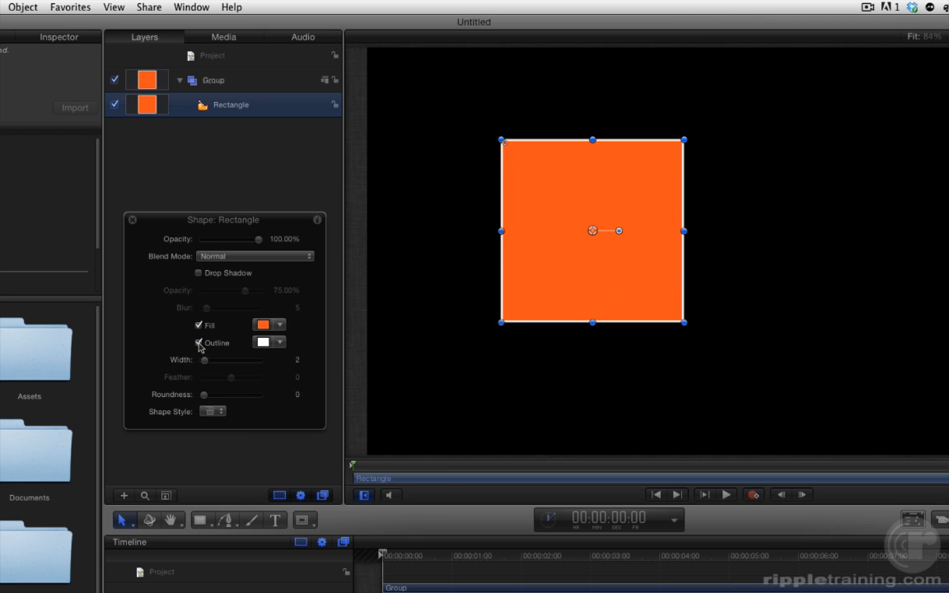
left_click_drag(206, 367, 242, 367)
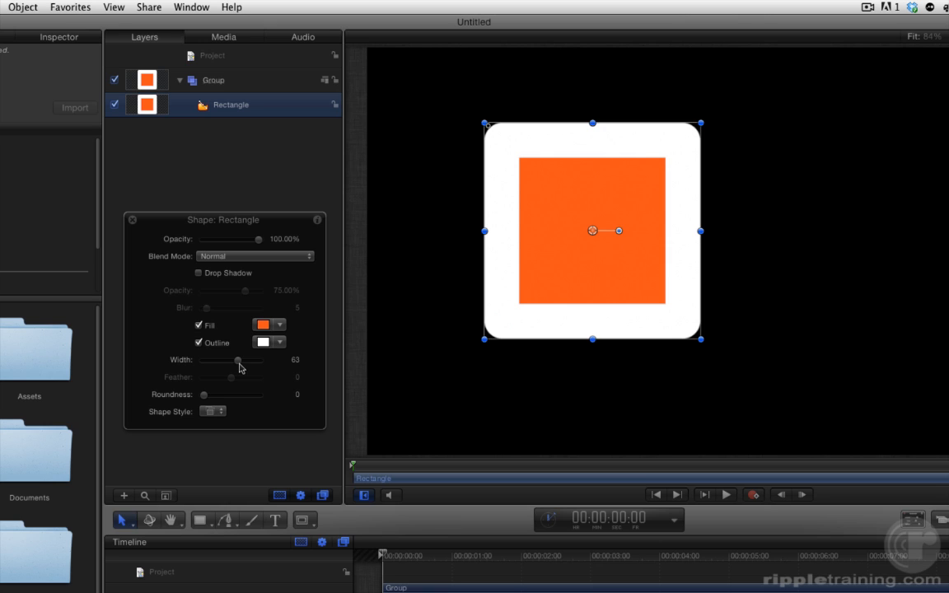
left_click(198, 343)
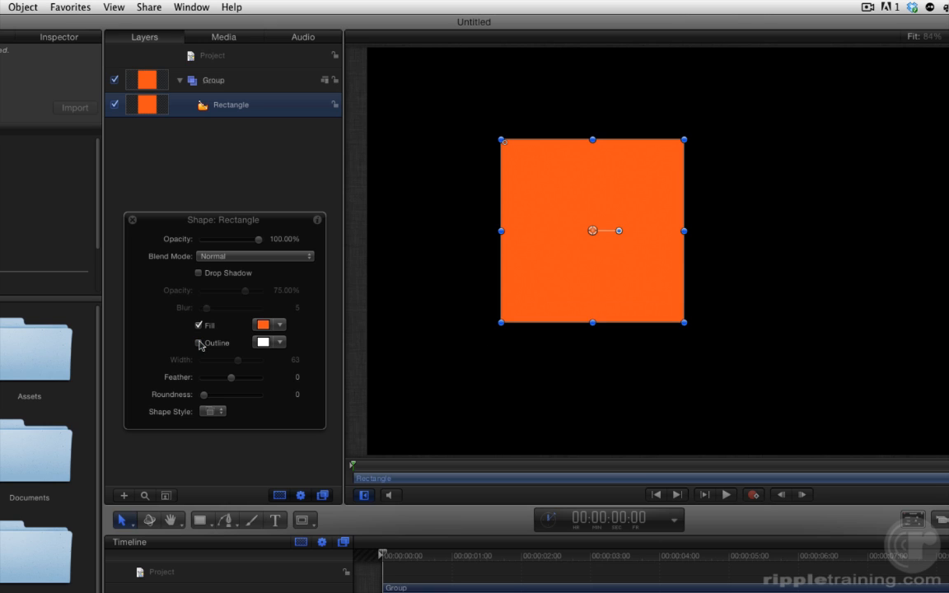
Try rounding the square's corners to about 41, adjust the rounding on the canvas, and reset the roundness to 0.
left_click_drag(232, 380, 251, 399)
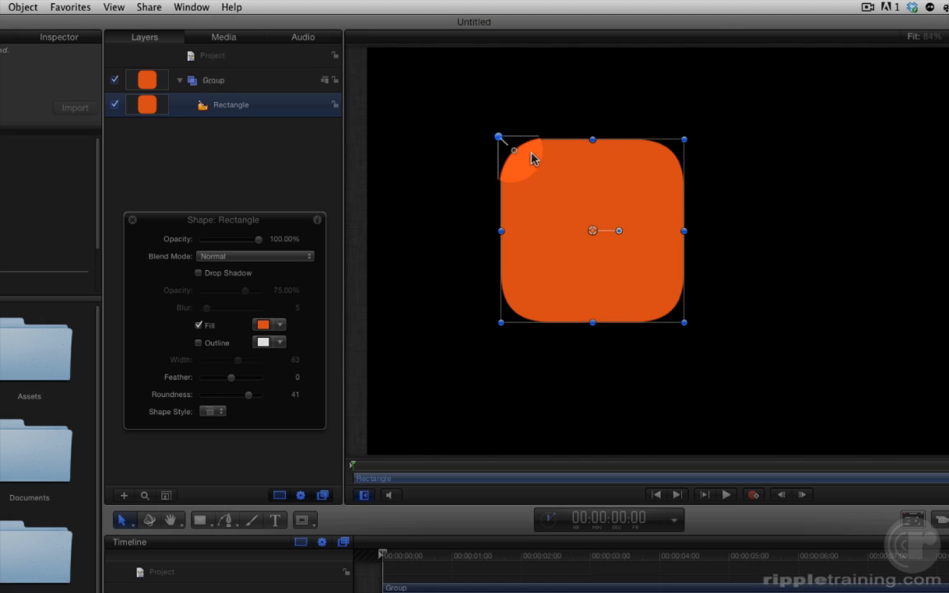
mouse_move(515, 154)
left_mouse_down()
mouse_move(548, 175)
mouse_move(504, 145)
mouse_move(518, 158)
mouse_move(512, 149)
left_mouse_up()
left_click_drag(243, 395, 170, 394)
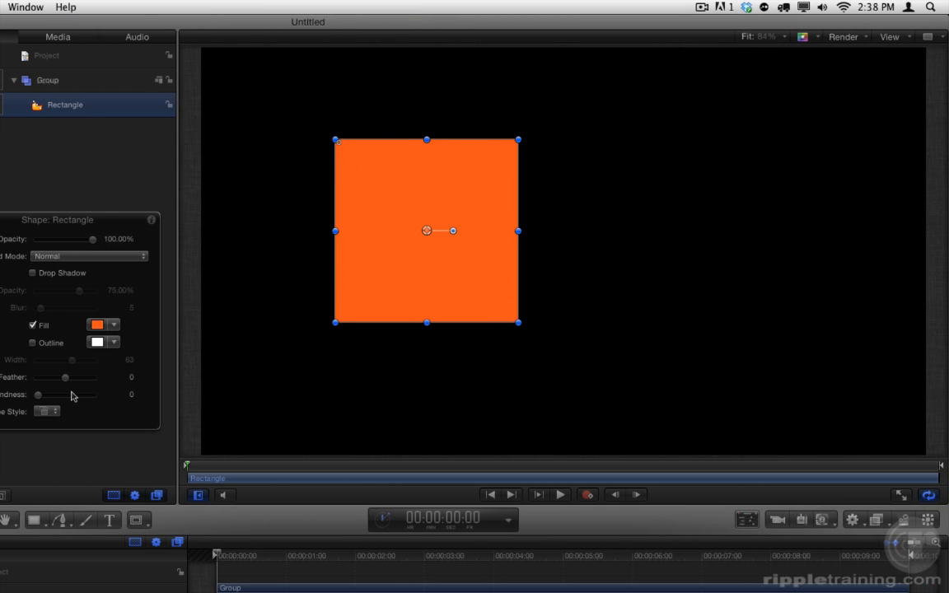
Move the orange square right, toward the centre of the canvas.
left_click_drag(459, 190, 544, 195)
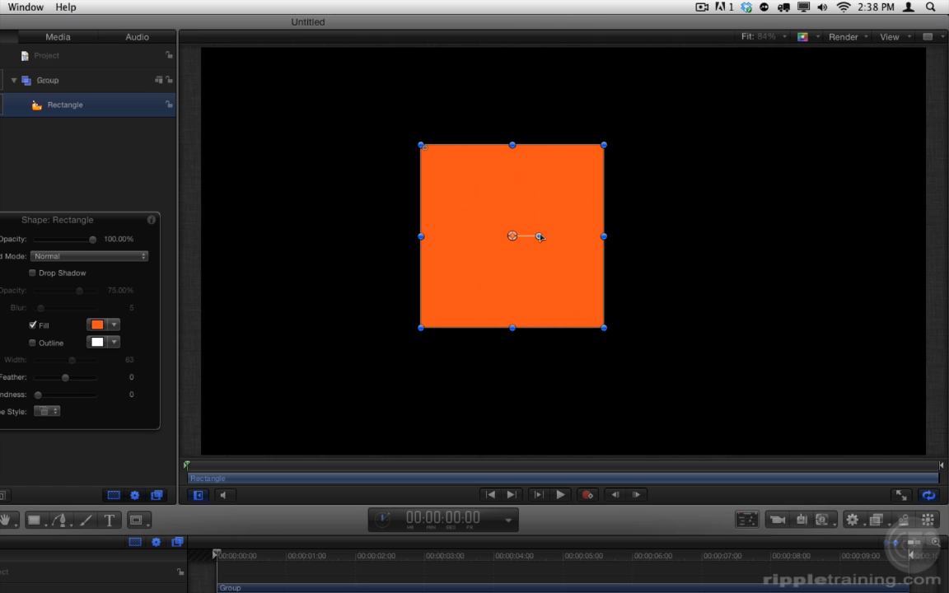
Try rotating the square slightly counterclockwise and resizing it from its upper-right corner, undoing each change.
left_click_drag(540, 237, 577, 230)
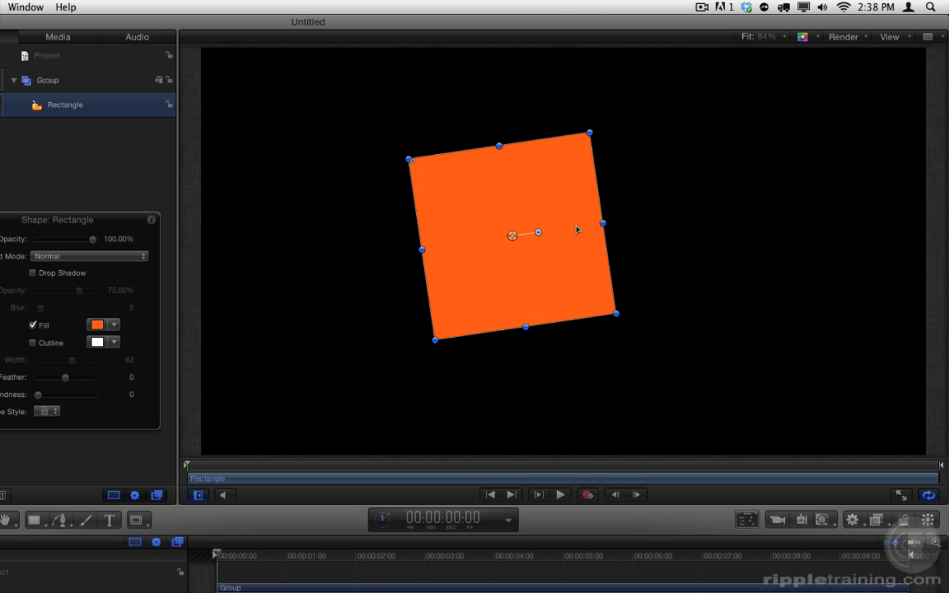
key("super+z")
left_click_drag(607, 143, 555, 202)
key("super+z")
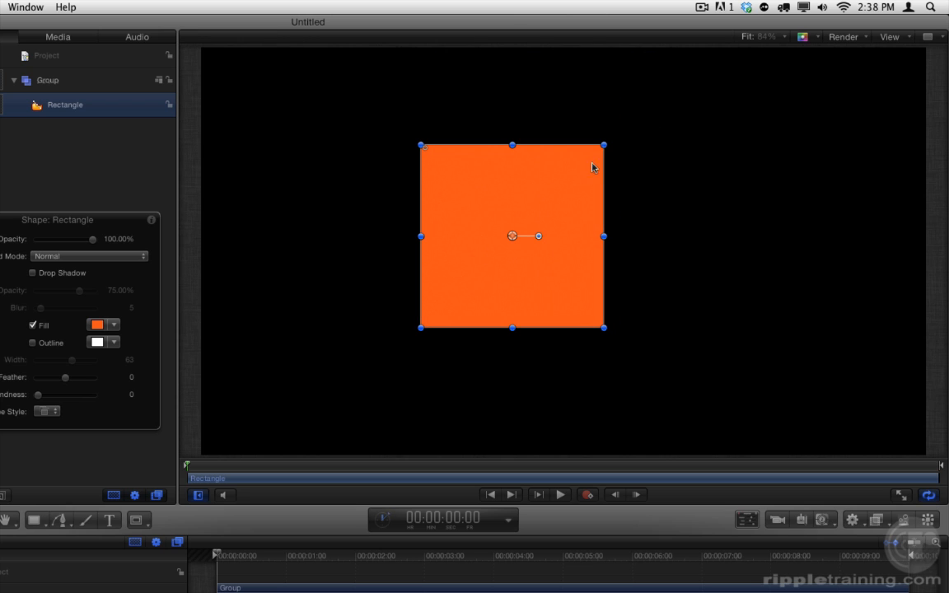
left_click_drag(605, 145, 483, 147)
key("super+z")
Make the square's control points editable with Edit Points, and try moving the upper-left point up and right, undoing the move.
right_click(521, 199)
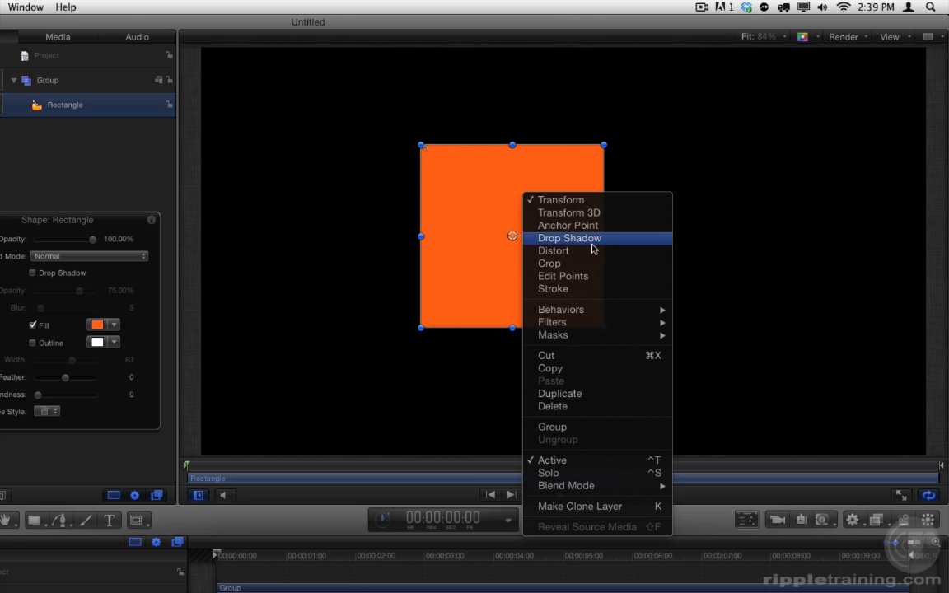
left_click(601, 277)
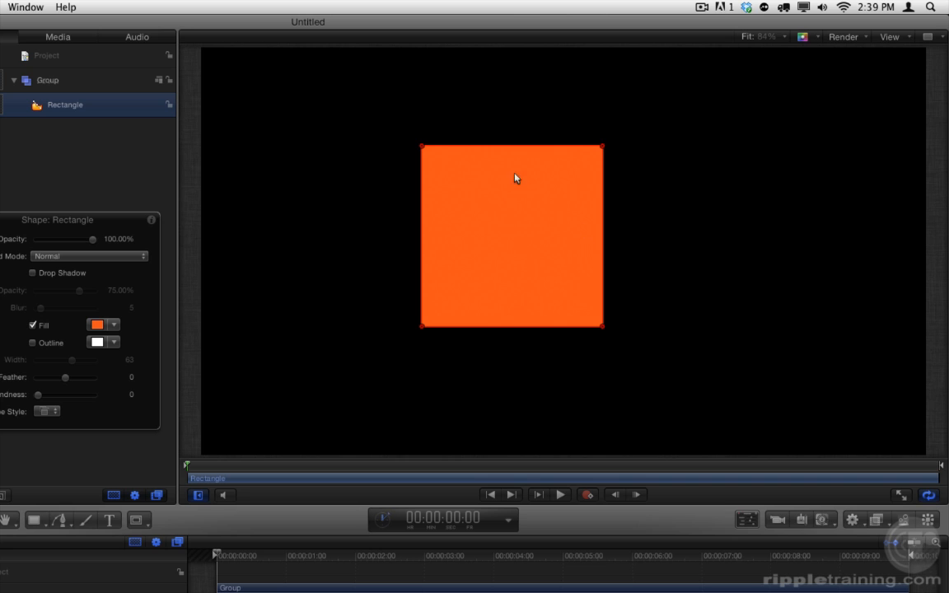
left_click_drag(424, 149, 468, 95)
key("super+z")
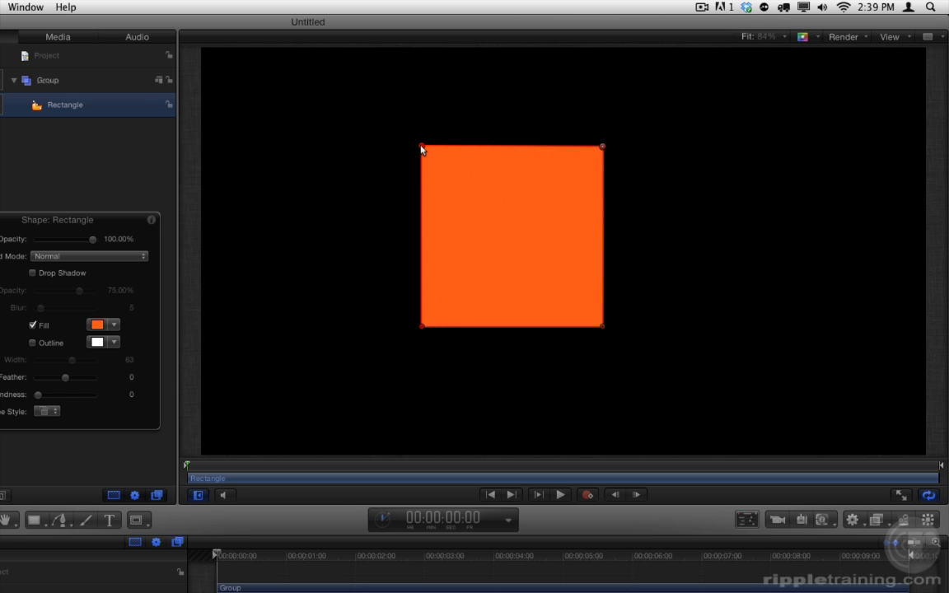
Try moving both upper control points of the square together down and to the left, and undo the move.
left_click_drag(388, 100, 672, 185)
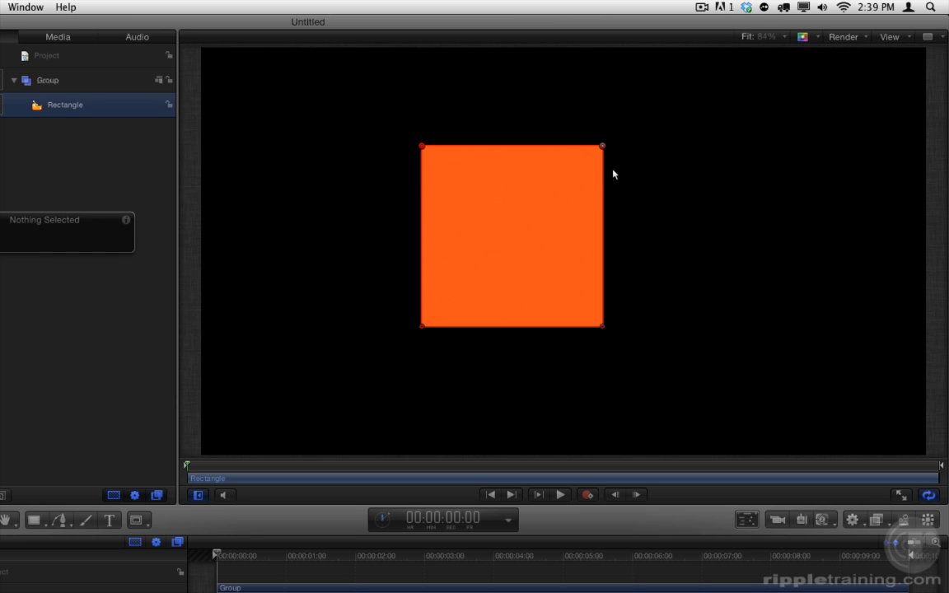
left_click_drag(602, 146, 525, 185)
left_click_drag(602, 164, 460, 207)
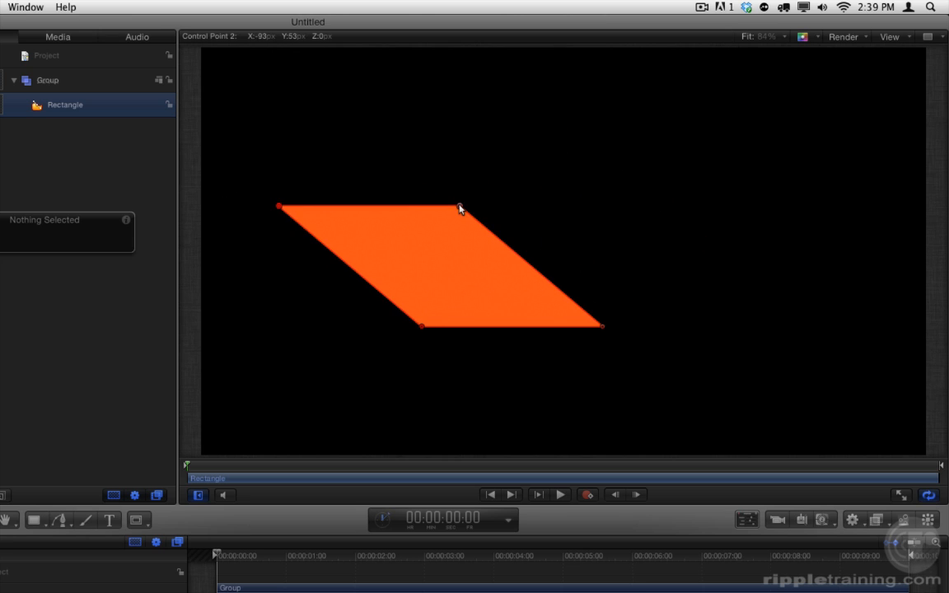
key("super+z")
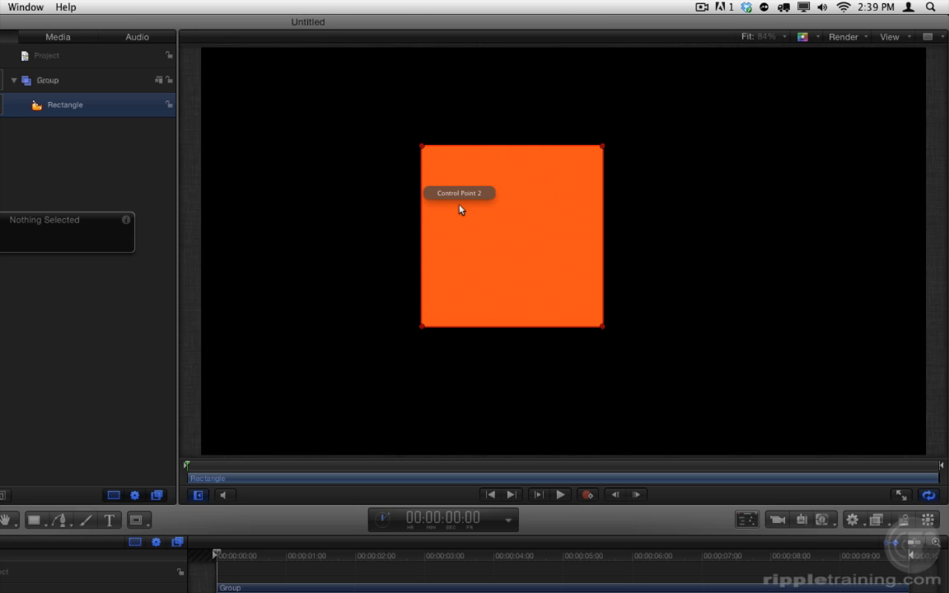
Try deleting the square's upper-left control point, and undo the deletion.
left_click(422, 147)
key("Delete")
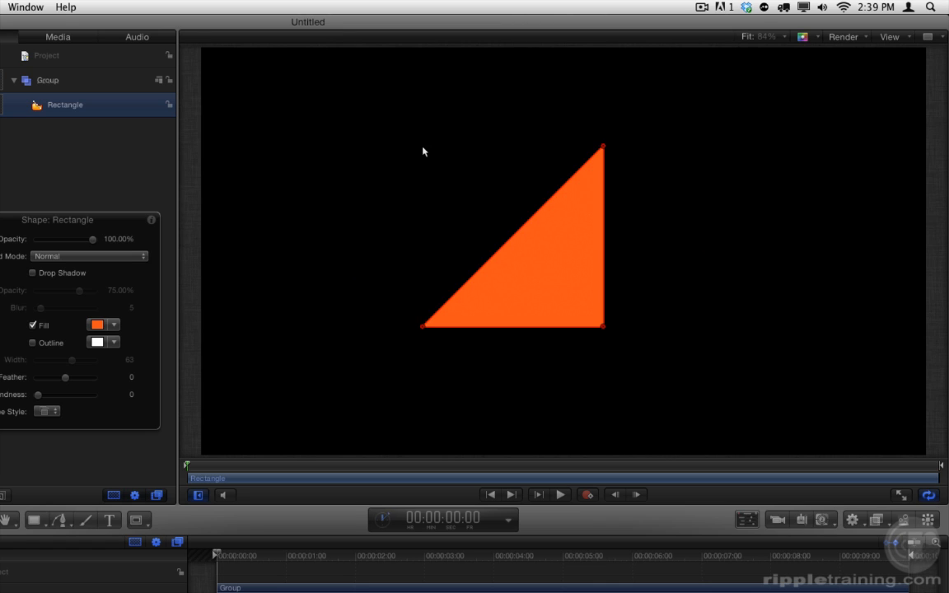
key("super+z")
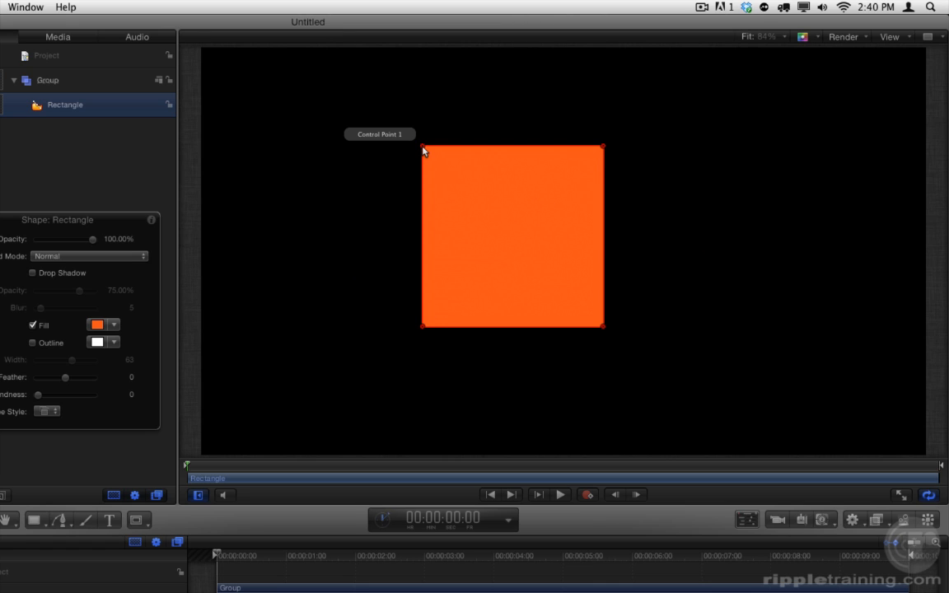
Add a control point midway along the square's upper edge, pull it down into the shape, and delete that point.
left_click(507, 147)
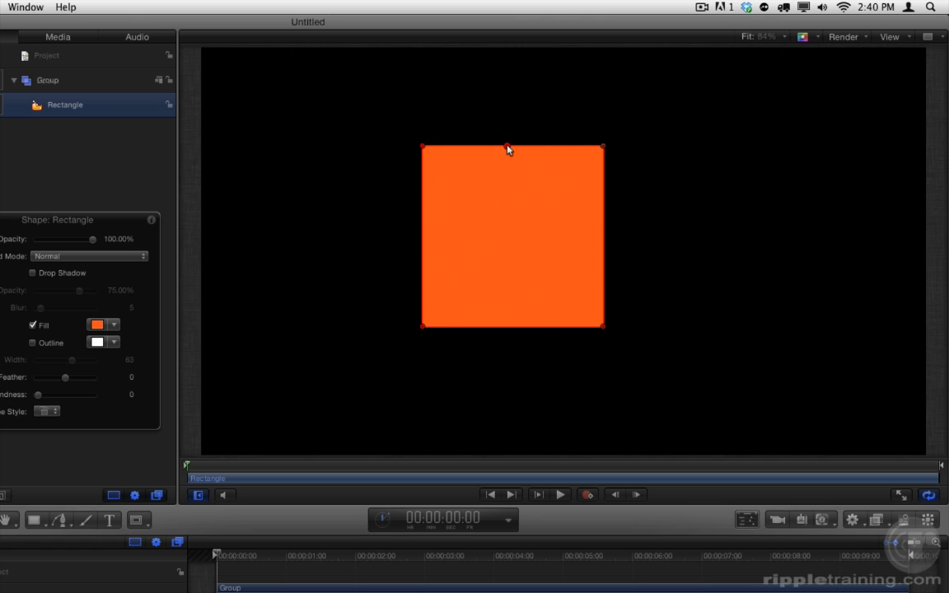
left_click_drag(508, 148, 510, 219)
key("Delete")
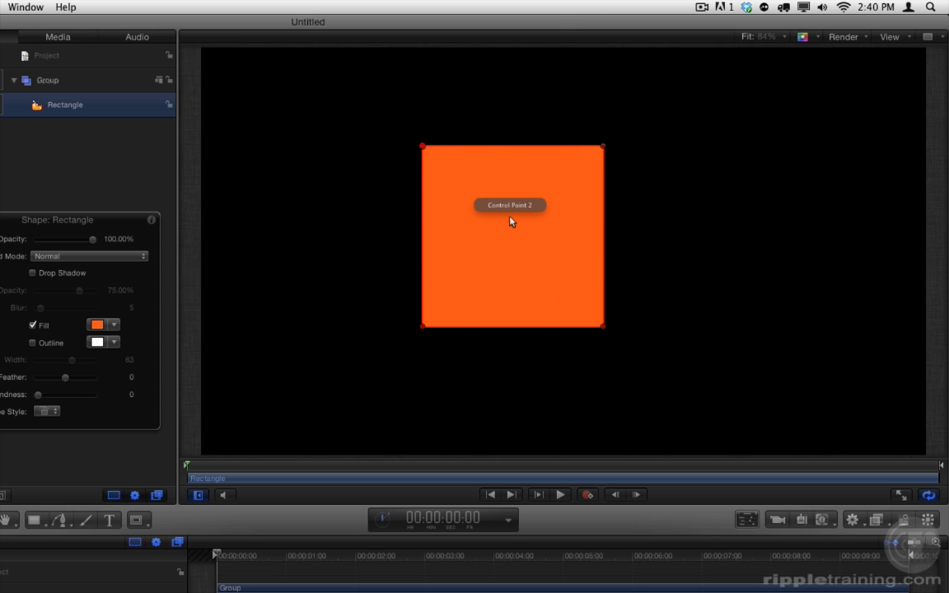
Make the upper-left control point Smooth and angle its two tangent handles independently, both above the point.
right_click(422, 148)
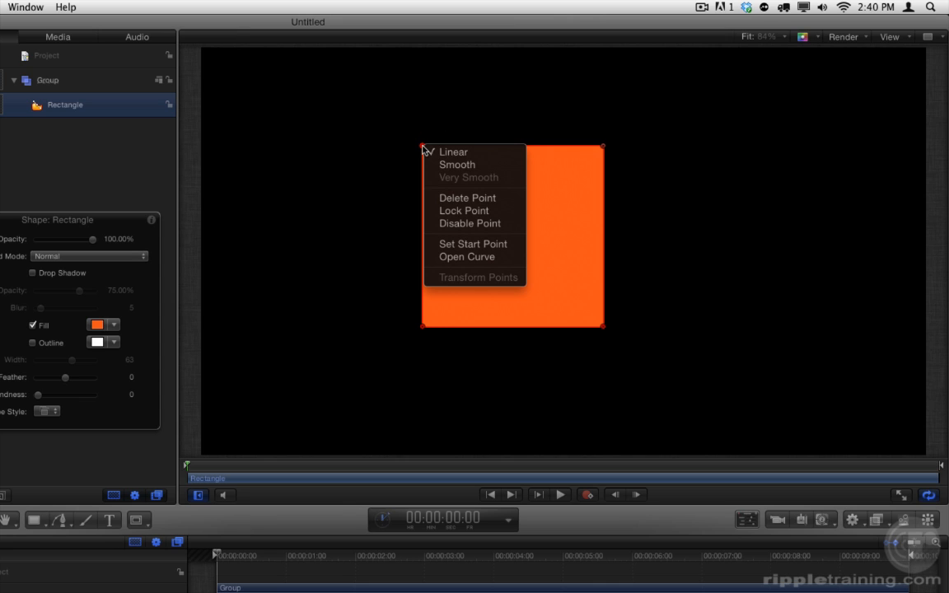
left_click(499, 168)
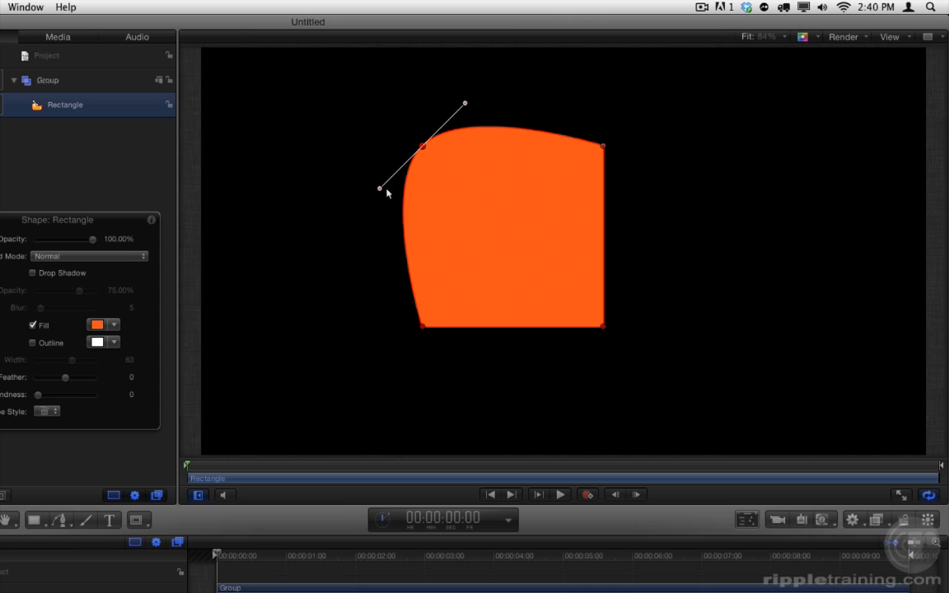
left_click_drag(380, 188, 355, 138)
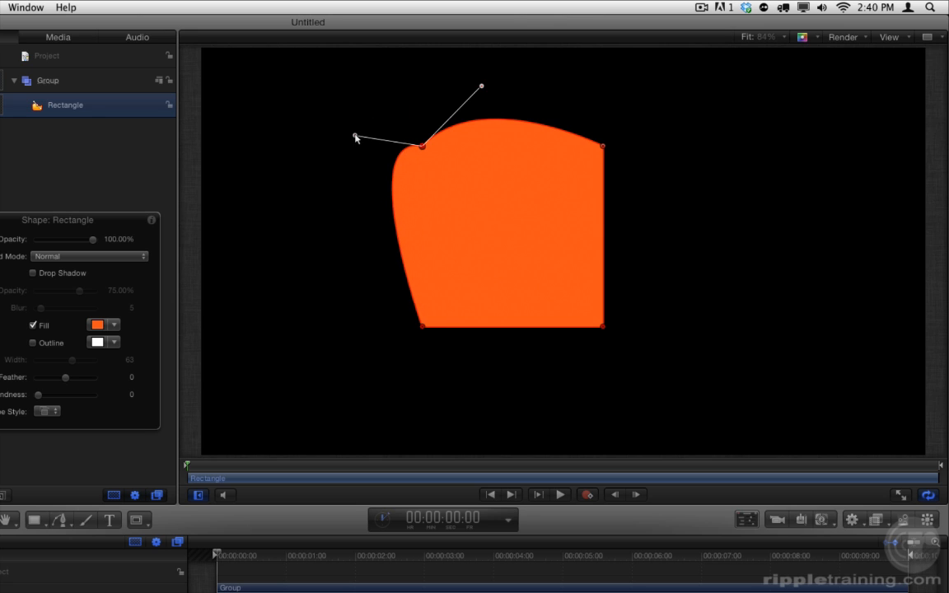
left_click_drag(482, 86, 406, 99)
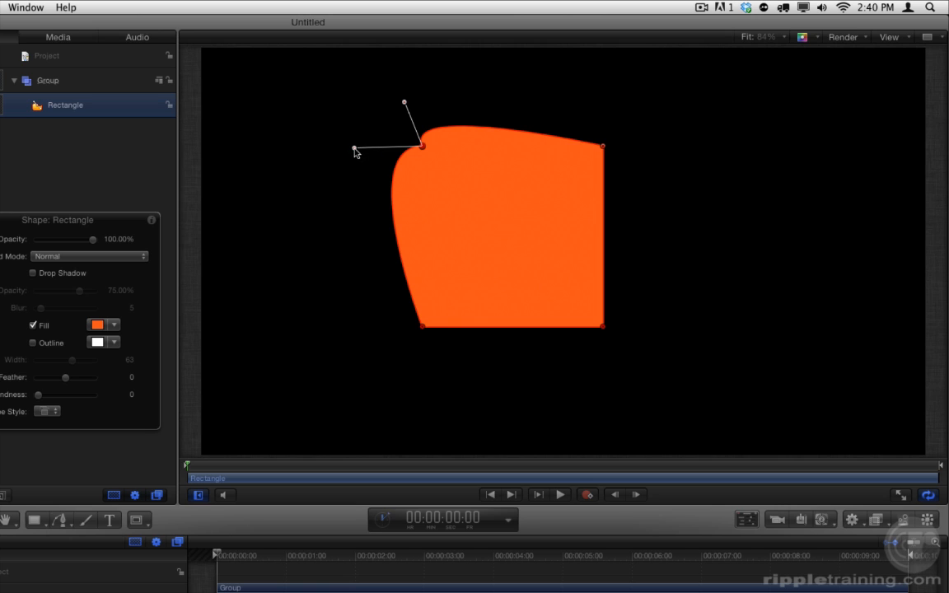
Realign the upper-left point's tangent handles into a straight line and tilt them so the upper edge bulges slightly.
right_click(356, 149)
left_click(410, 169)
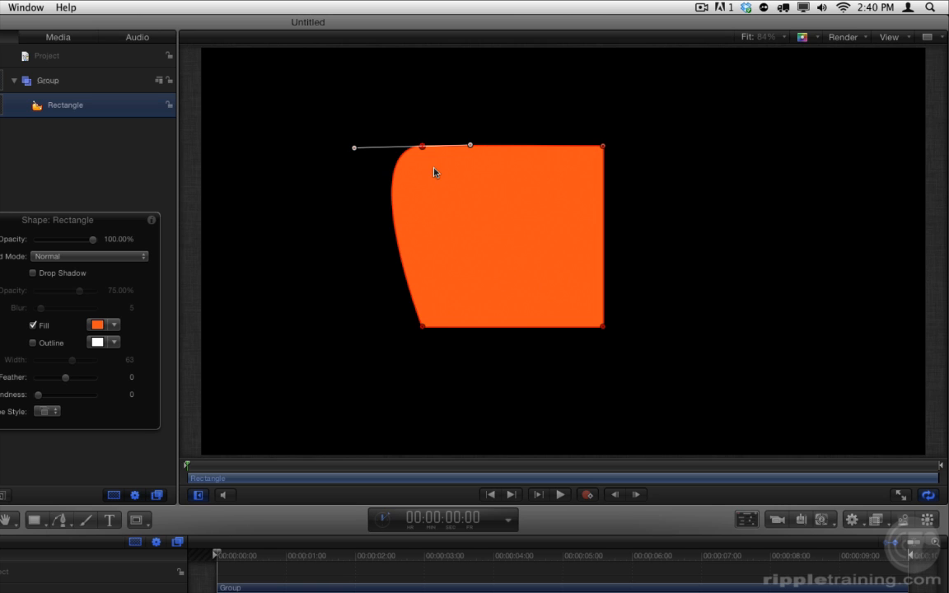
left_click_drag(470, 145, 505, 124)
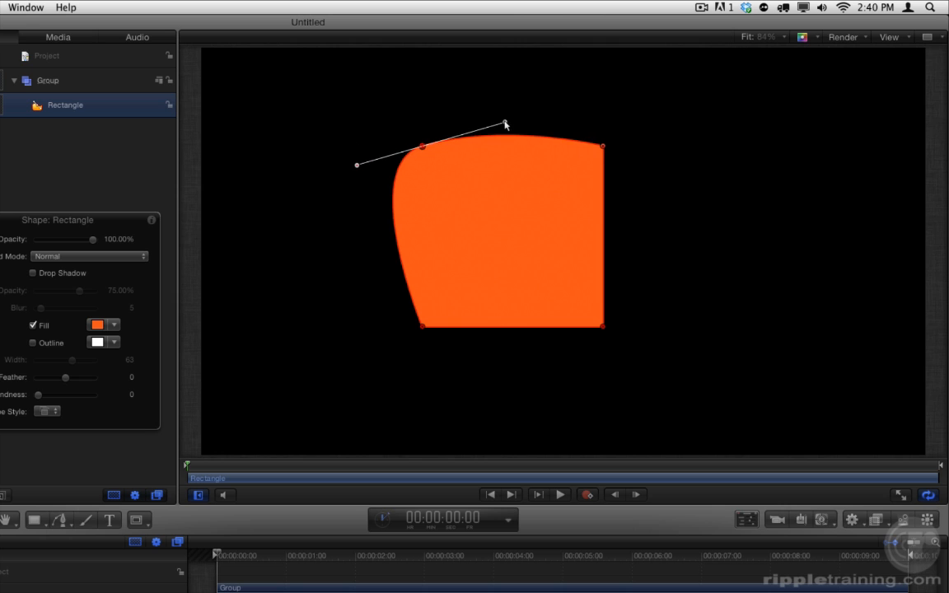
mouse_move(421, 148)
left_mouse_down()
mouse_move(496, 128)
mouse_move(427, 151)
left_mouse_up()
key("super+z")
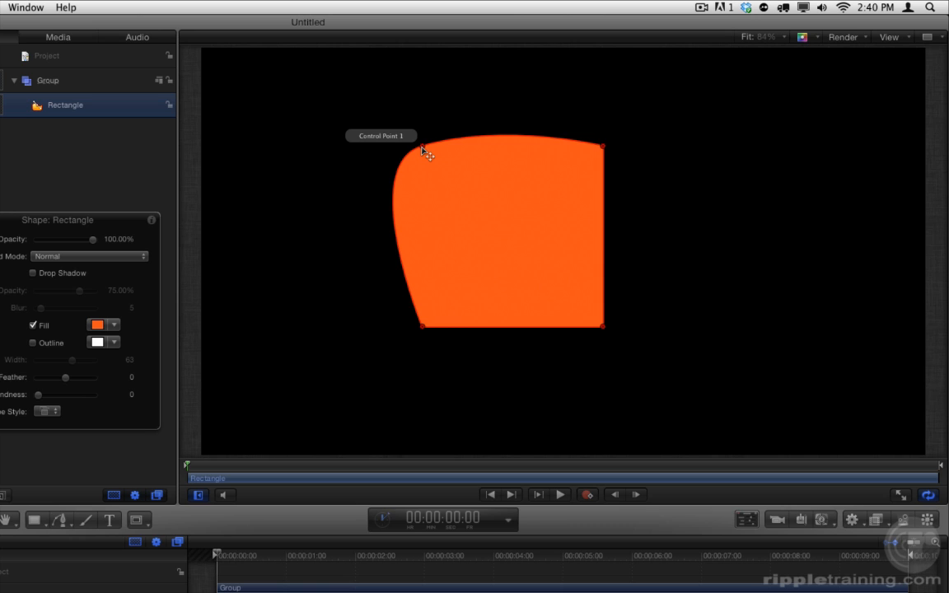
Set the upper-left control point back to Linear and return to the Select/Transform tool.
right_click(422, 147)
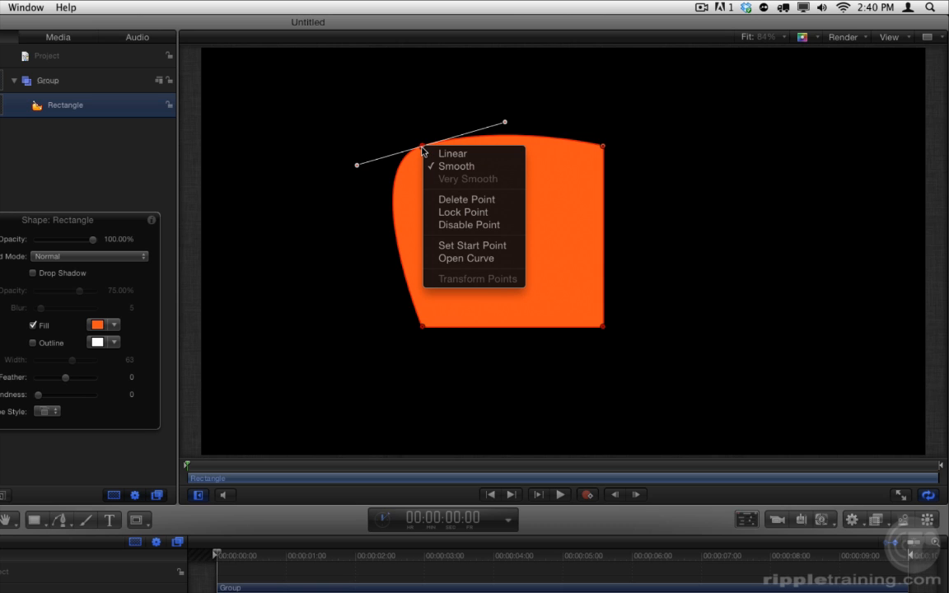
left_click(472, 155)
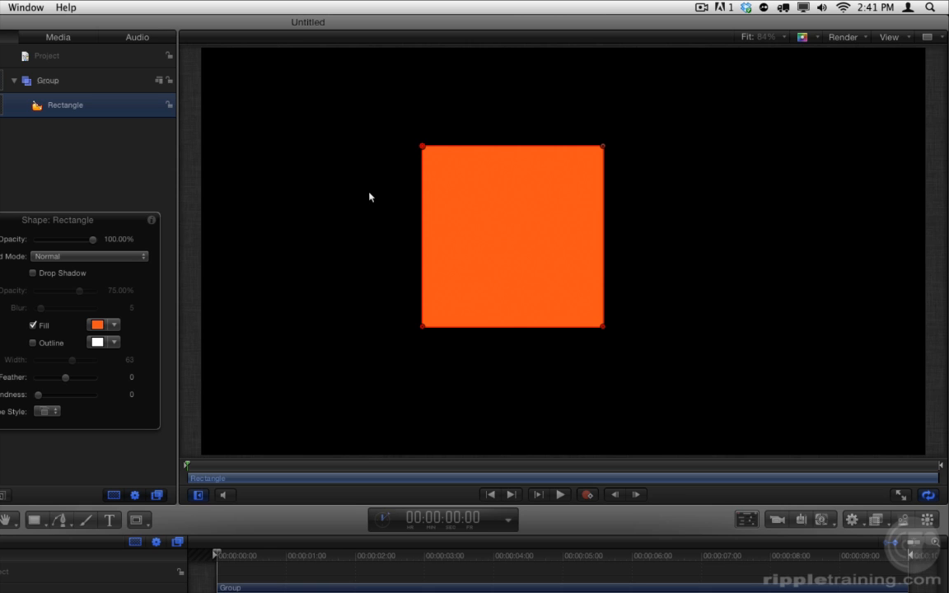
key("shift+s")
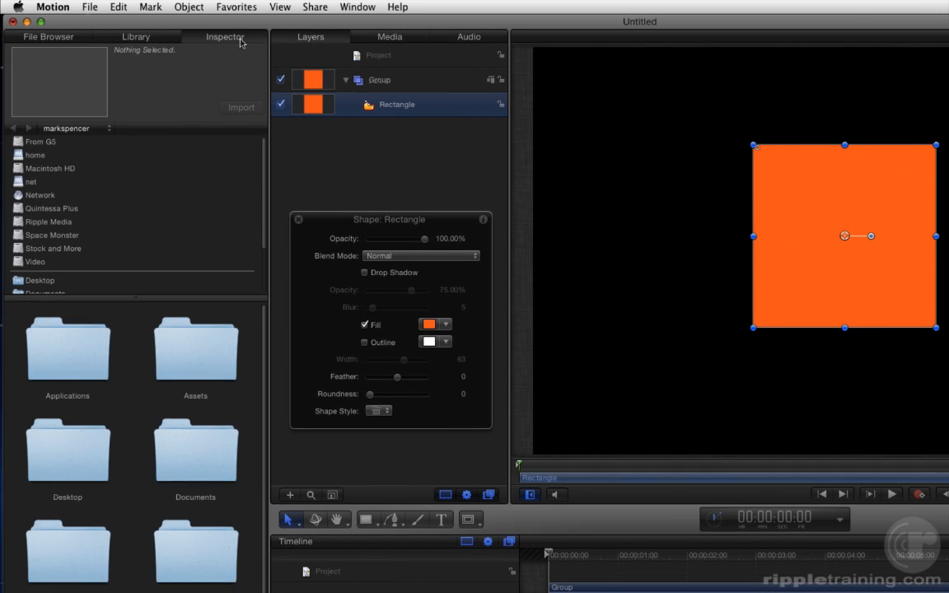
Reset the rectangle's Transform properties to their defaults, recentring it on the canvas.
left_click(239, 39)
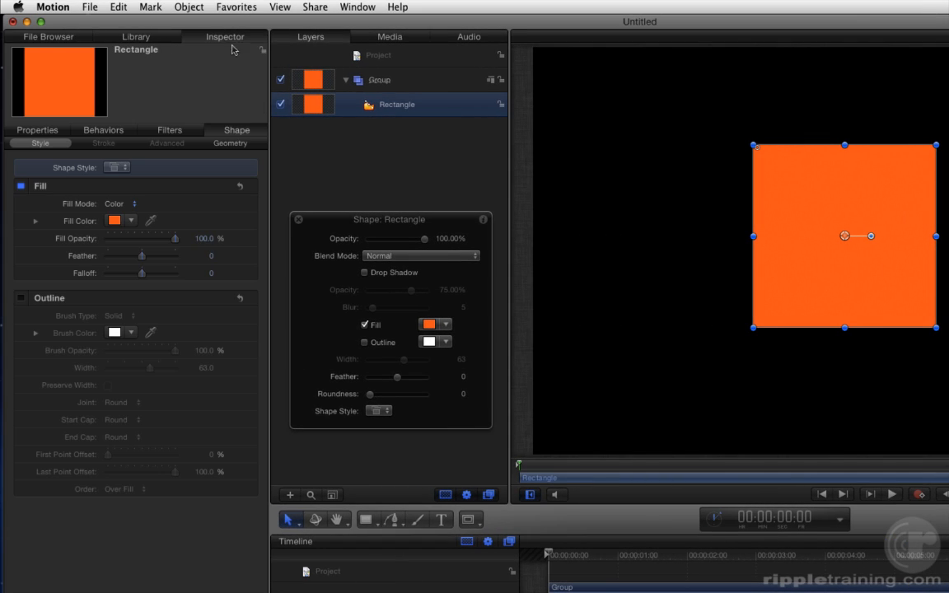
left_click(38, 130)
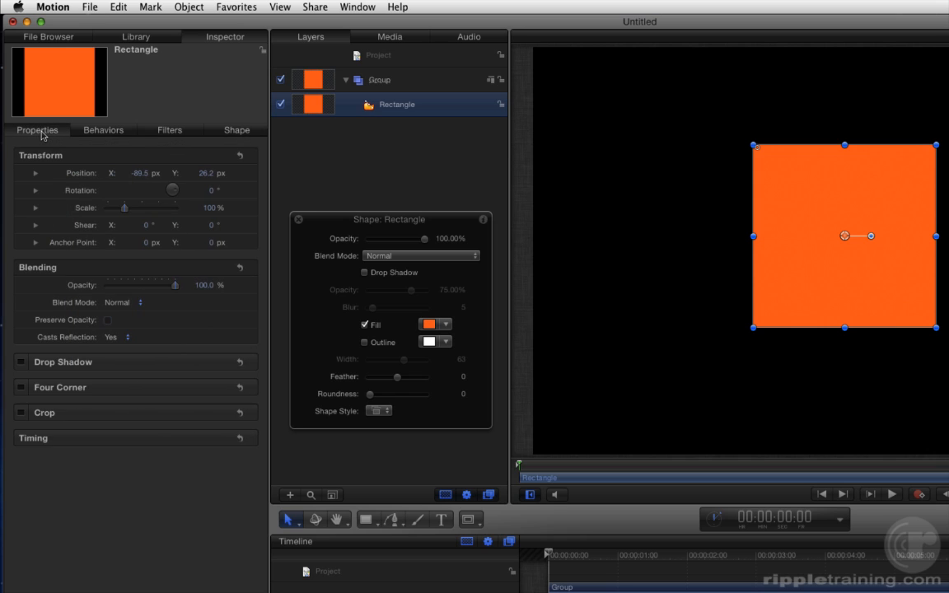
left_click(370, 8)
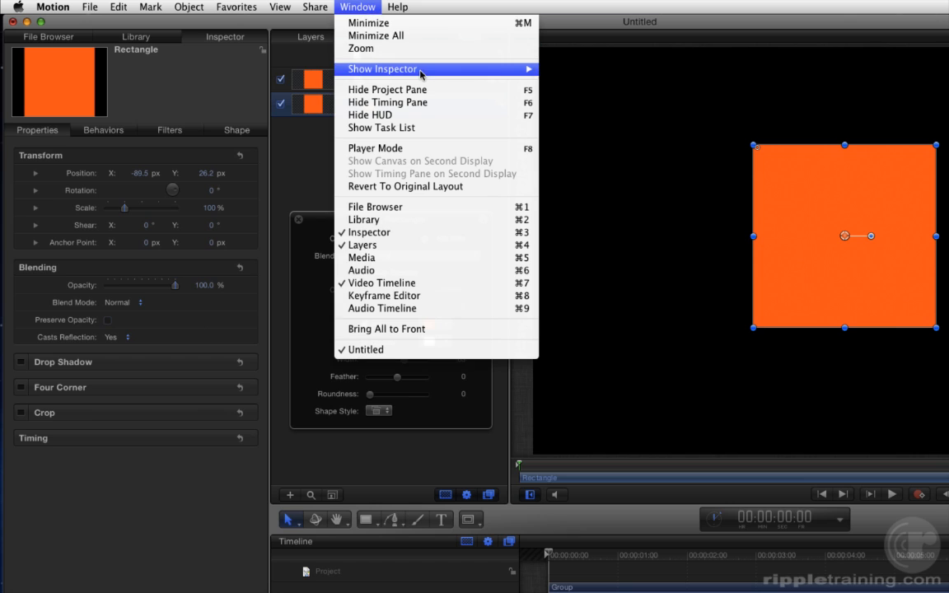
mouse_move(423, 71)
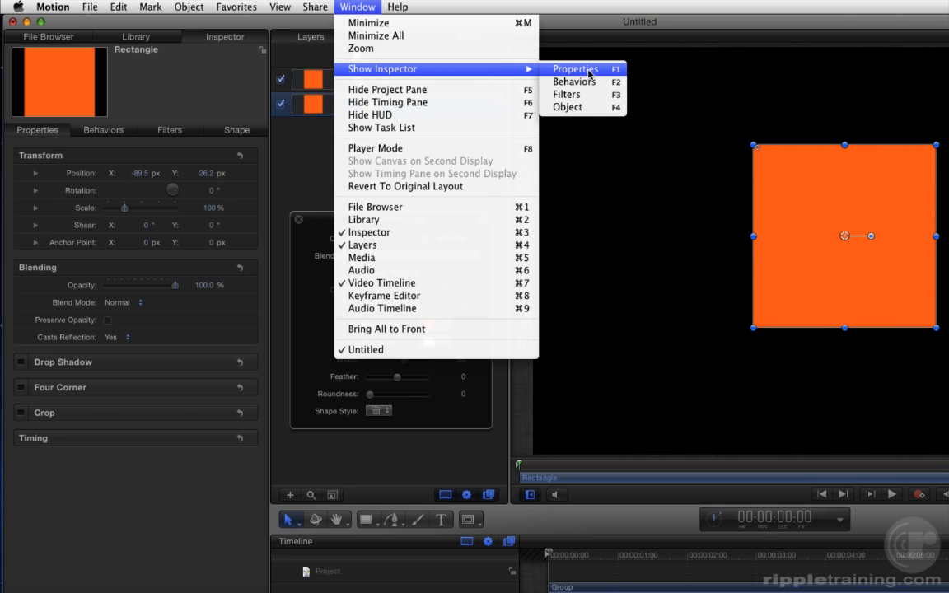
left_click(358, 7)
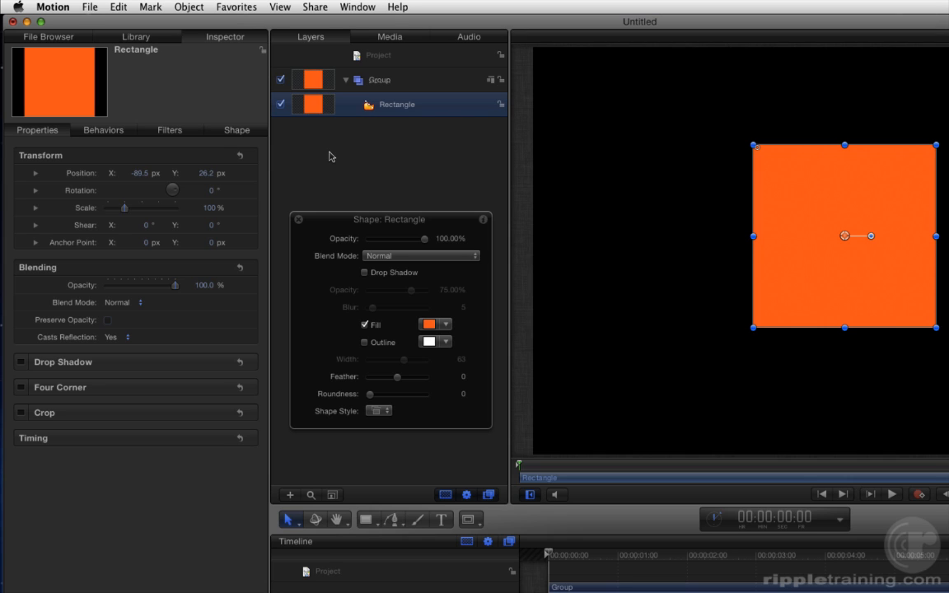
mouse_move(240, 156)
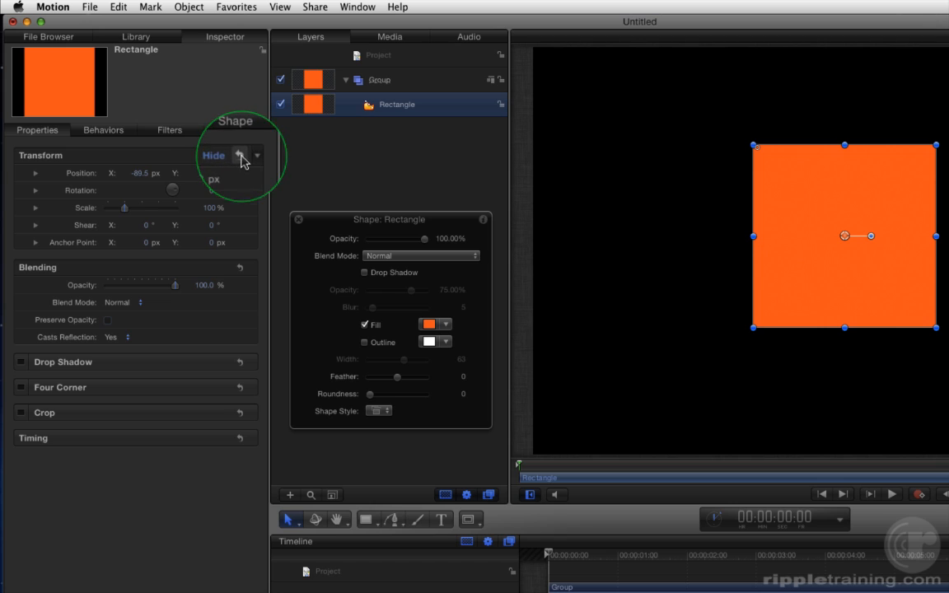
left_click(239, 157)
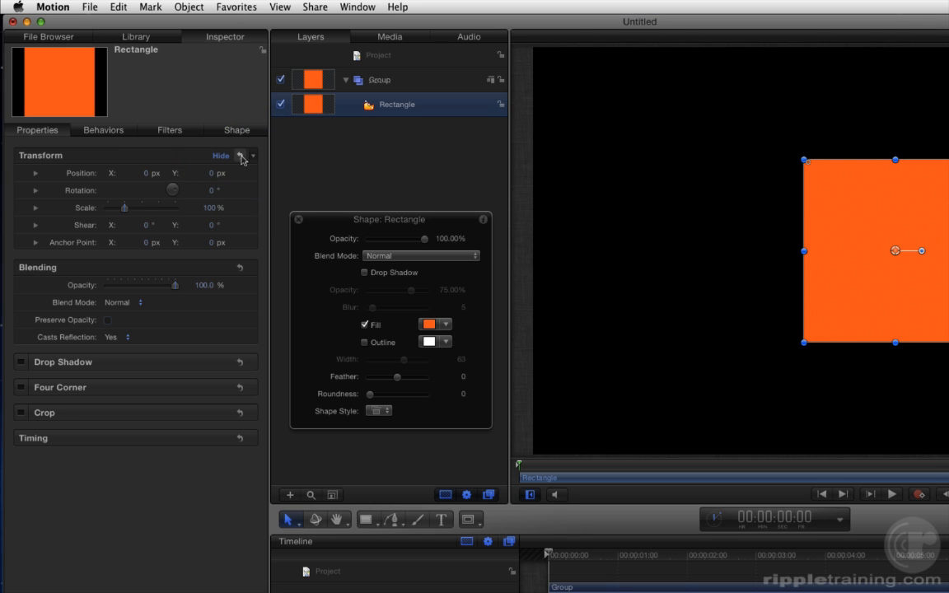
Turn on the rectangle's outline and widen it to 100.
left_click(237, 130)
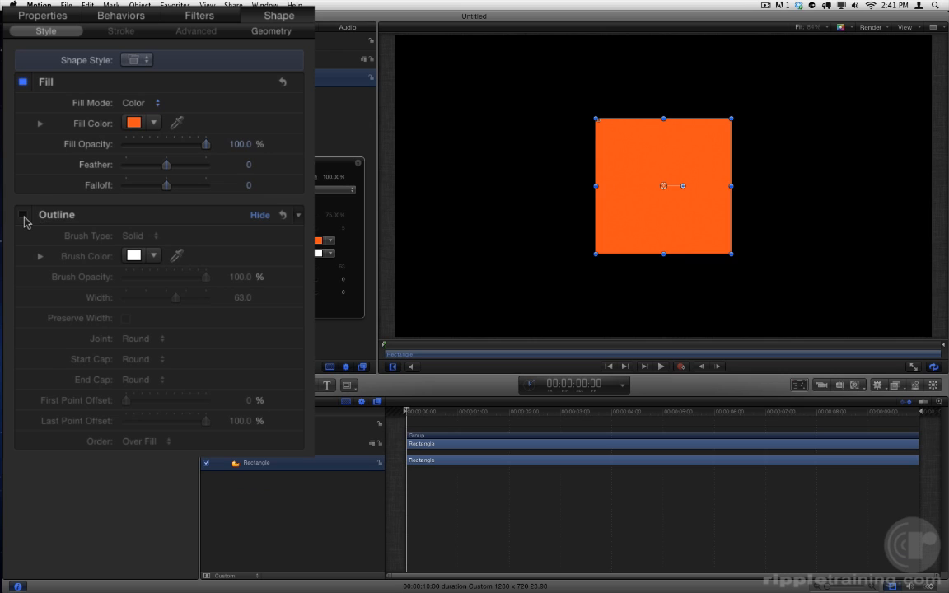
left_click(24, 215)
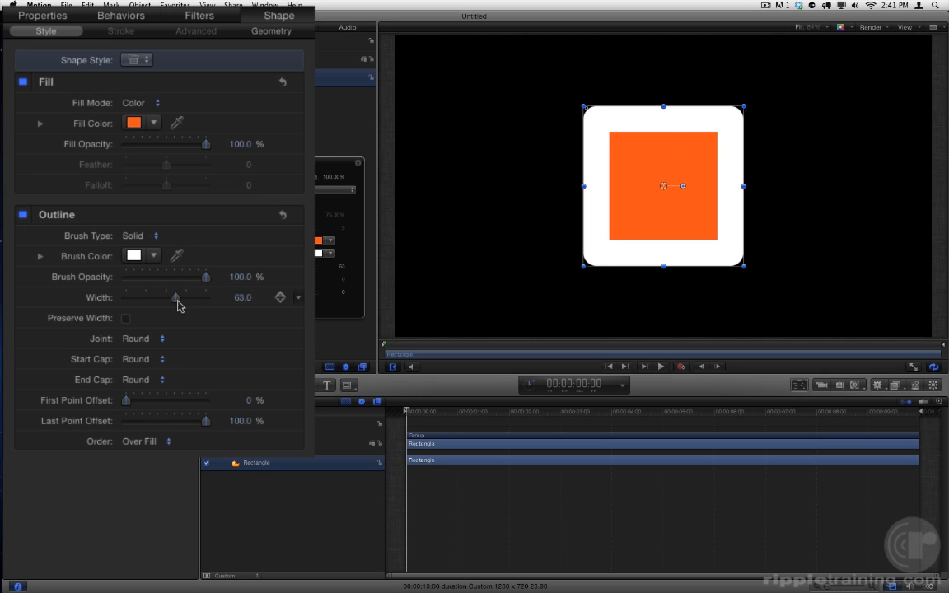
left_click_drag(177, 298, 216, 298)
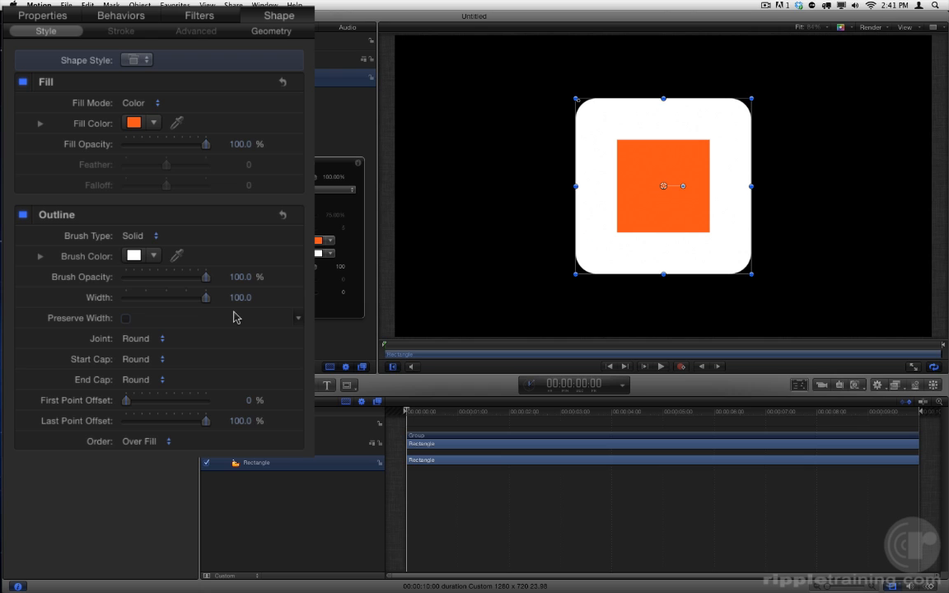
mouse_move(239, 297)
left_mouse_down()
mouse_move(284, 298)
mouse_move(240, 300)
left_mouse_up()
Give the outline Square joints and set its width to 40.
left_click(160, 343)
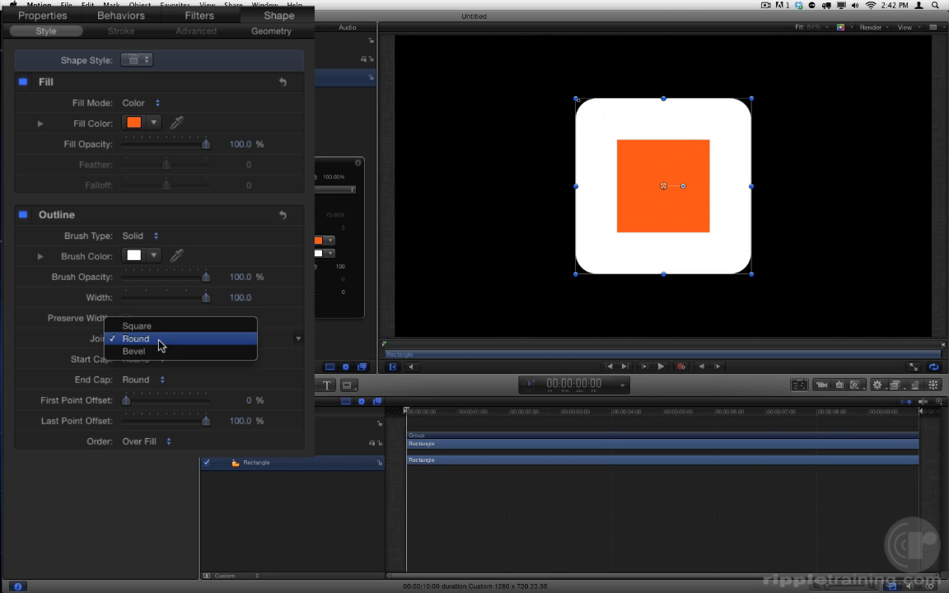
left_click(160, 327)
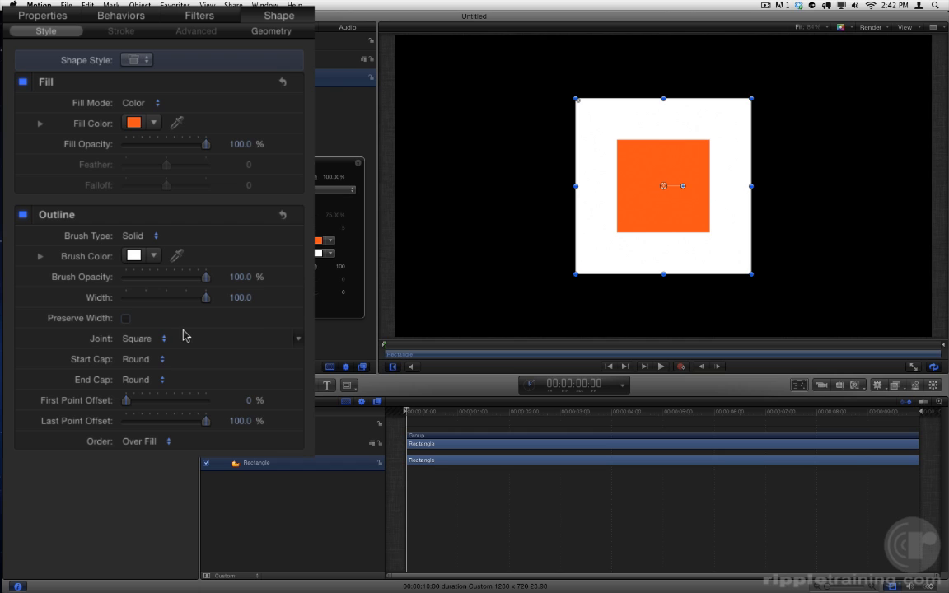
left_click(241, 298)
type("40")
key("Return")
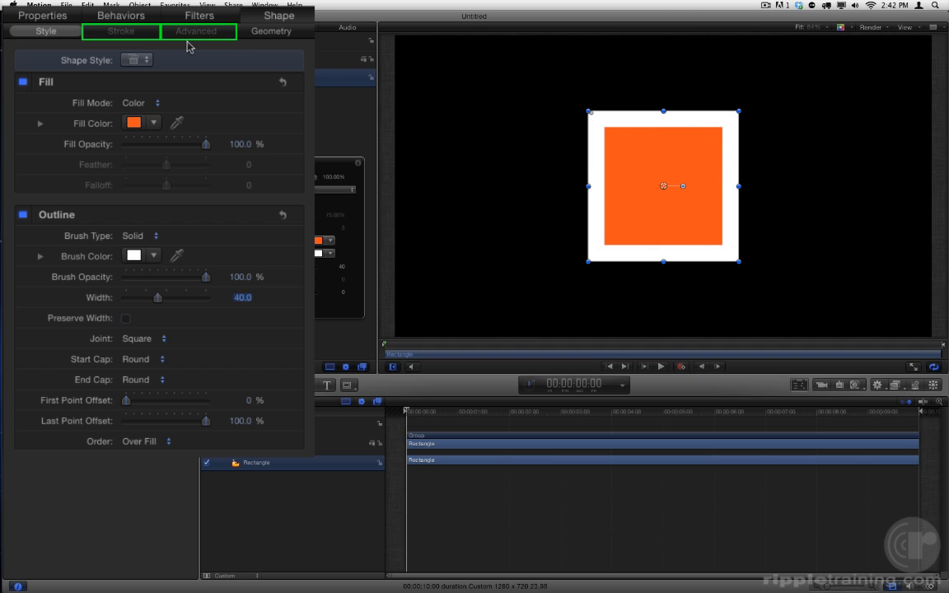
In the shape's geometry, set control Point 1 to X -10, Y 100 and Point 2 to X 100, Y 100.
left_click(299, 34)
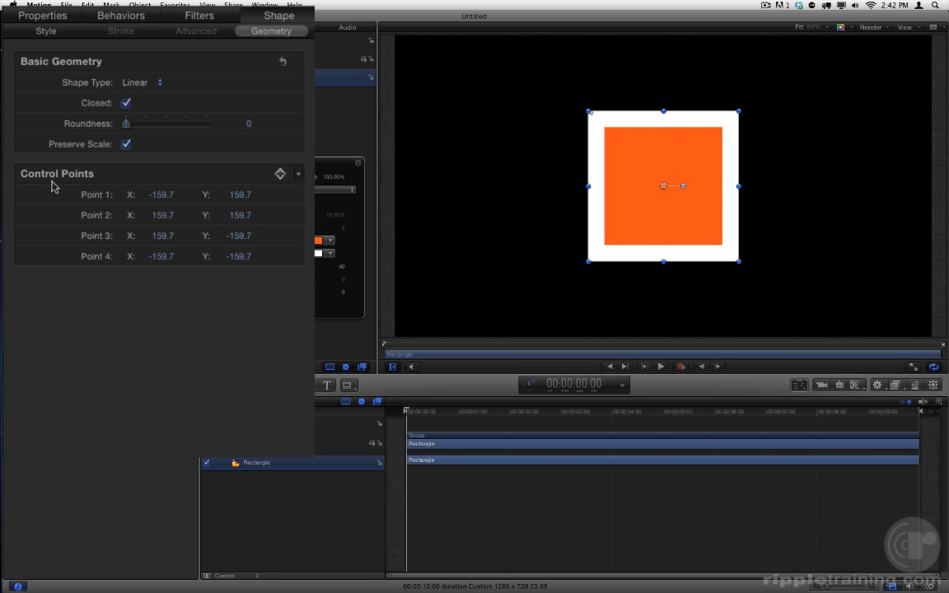
left_click(161, 198)
type("-10")
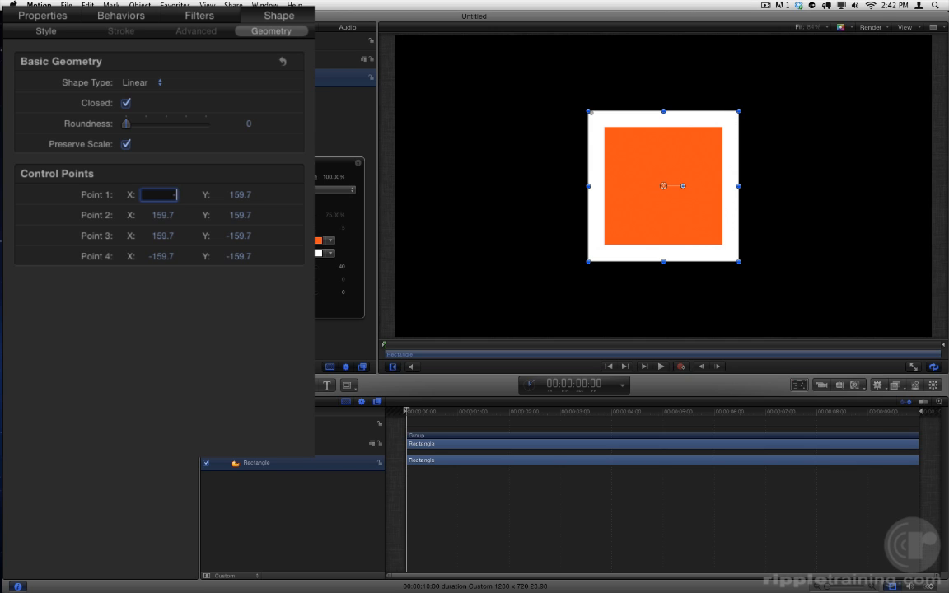
key("Tab")
type("100")
key("Tab")
type("100")
key("Tab")
type("100")
key("Tab")
Set control Point 3 to X 100, Y -100 and Point 4 to X -100, Y -100.
type("100")
key("Tab")
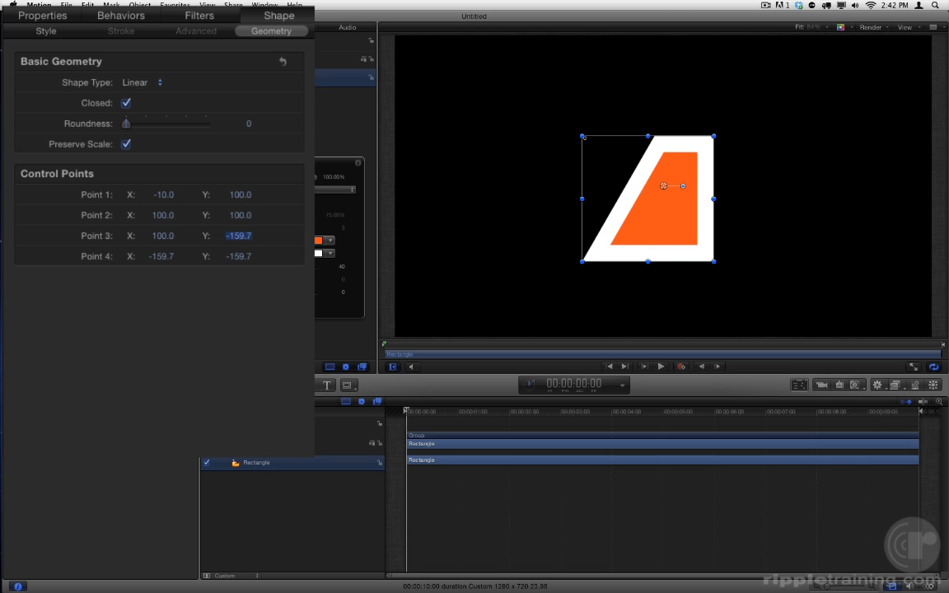
type("-1100")
key("Tab")
type("-100")
key("Tab")
type("-100")
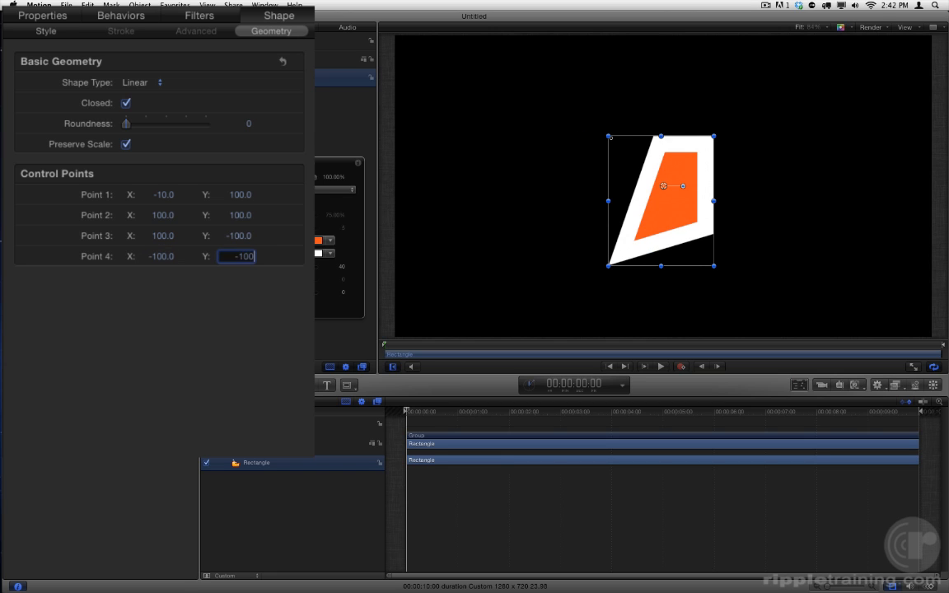
key("Return")
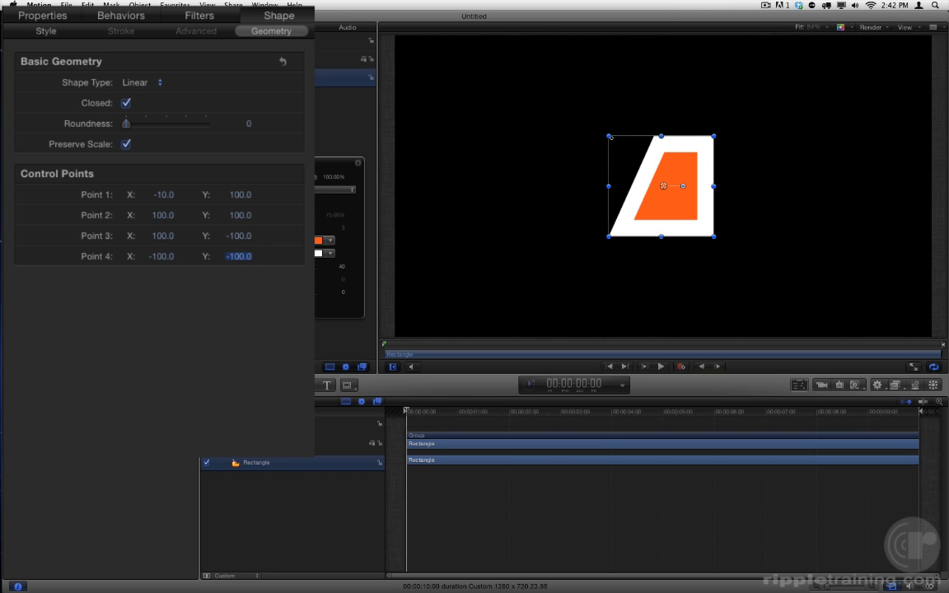
Correct control Point 1's X coordinate to -100 to make the shape square.
left_click(162, 194)
type("-100")
key("Return")
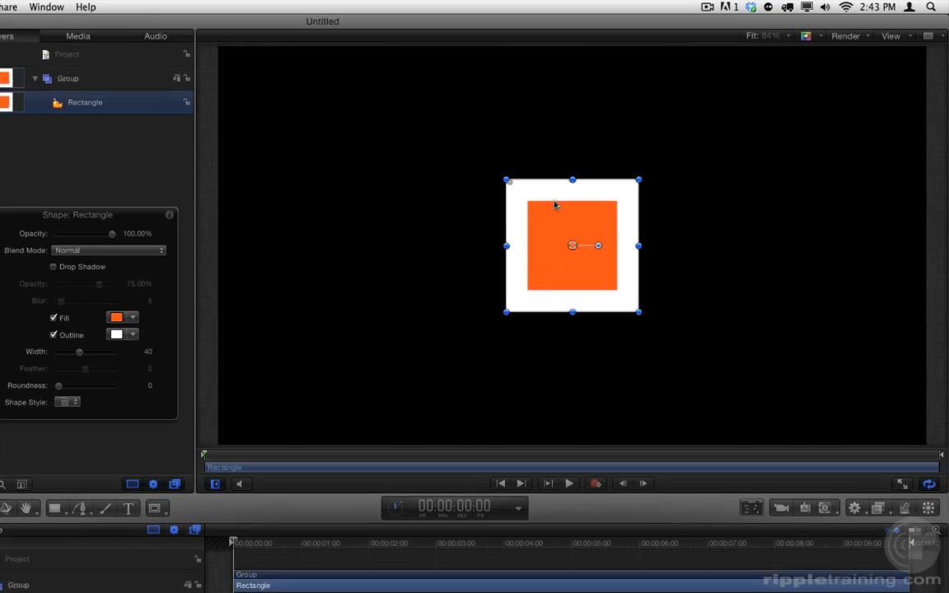
Switch the rectangle to Edit Points mode to show its control points, and return to the Transform tool.
right_click(548, 196)
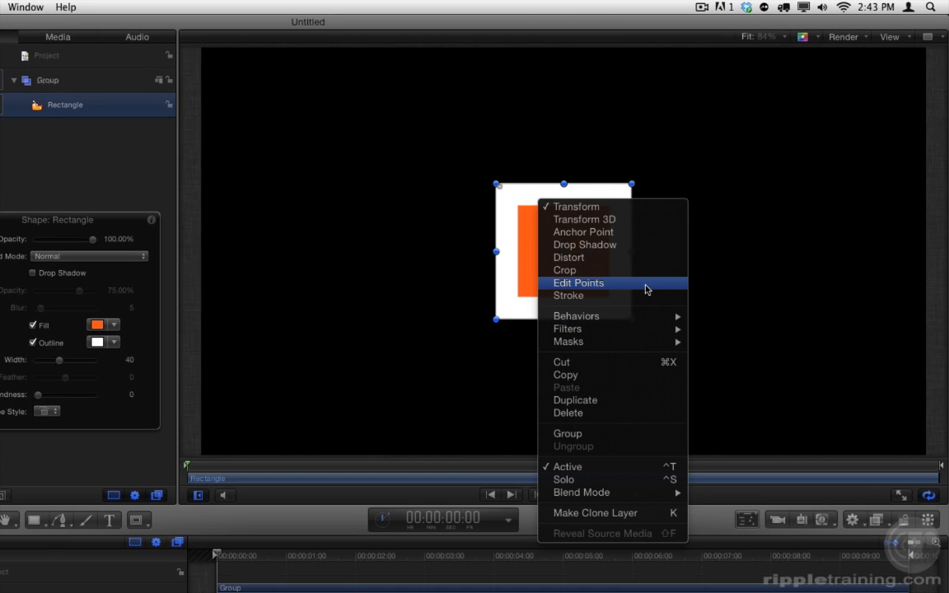
left_click(647, 289)
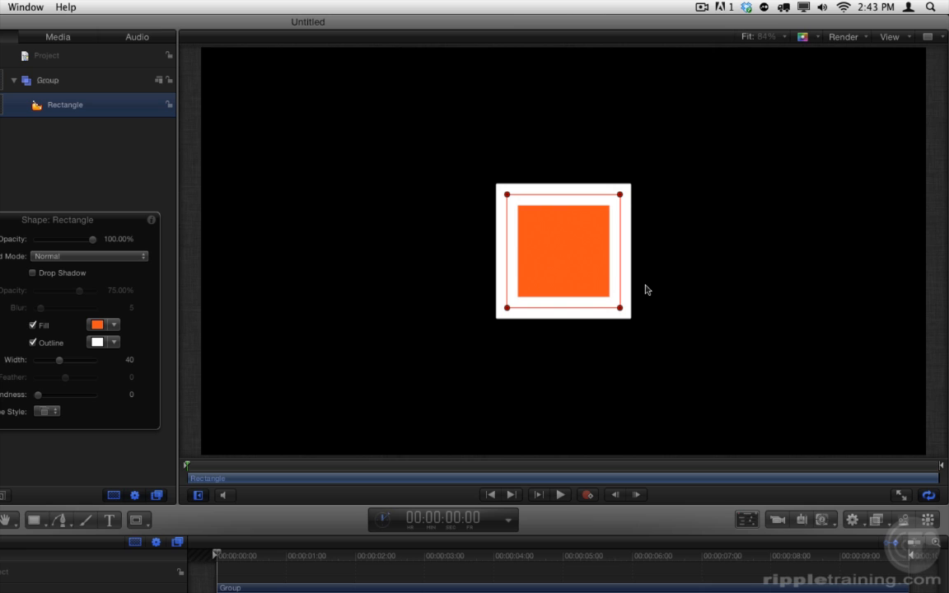
key("shift+s")
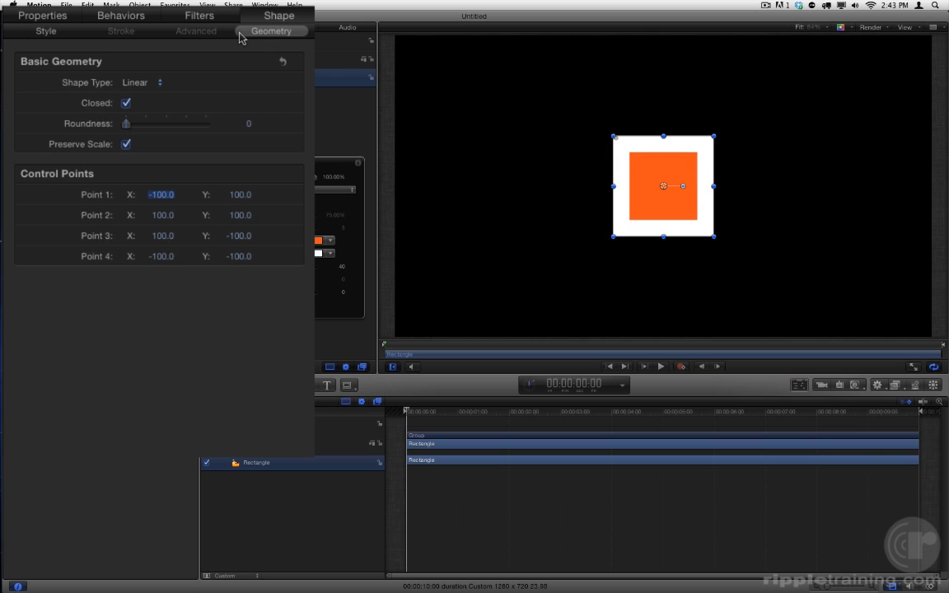
Round the square's corners with a Roundness of 20.
left_click_drag(126, 126, 83, 129)
left_click_drag(249, 125, 268, 124)
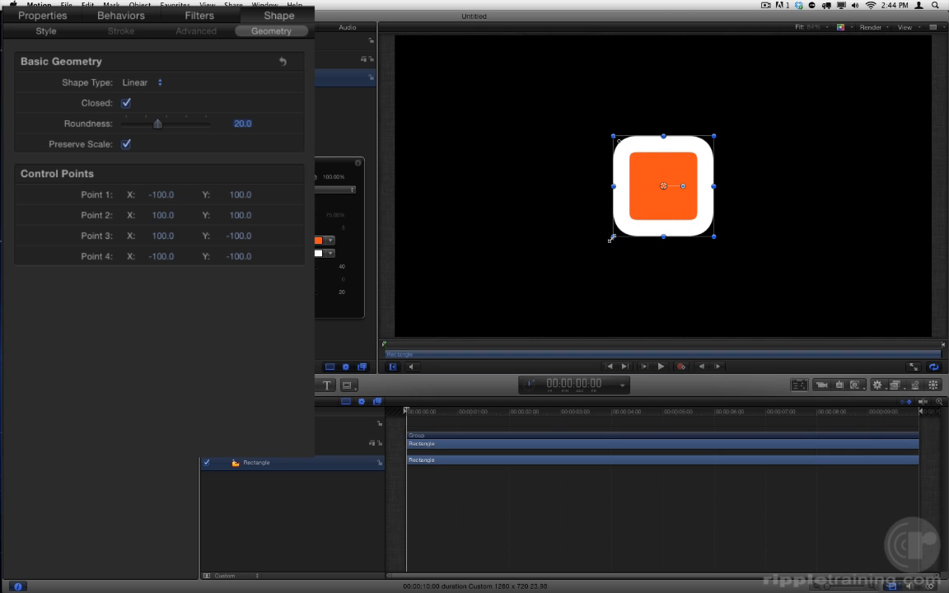
Try stretching the rounded square non-proportionally from its lower-left corner, and reset its Transform properties.
left_click_drag(612, 238, 483, 279)
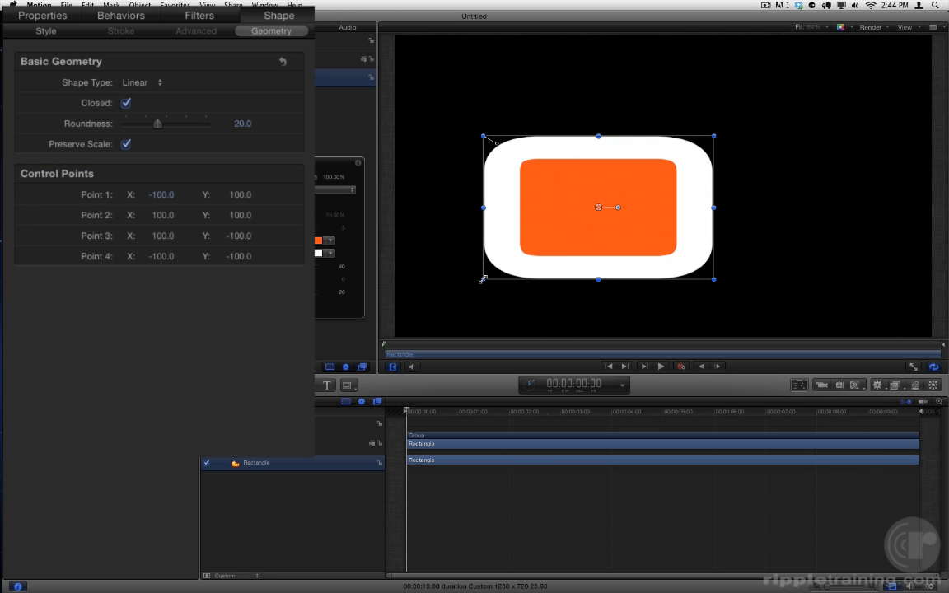
key("super+z")
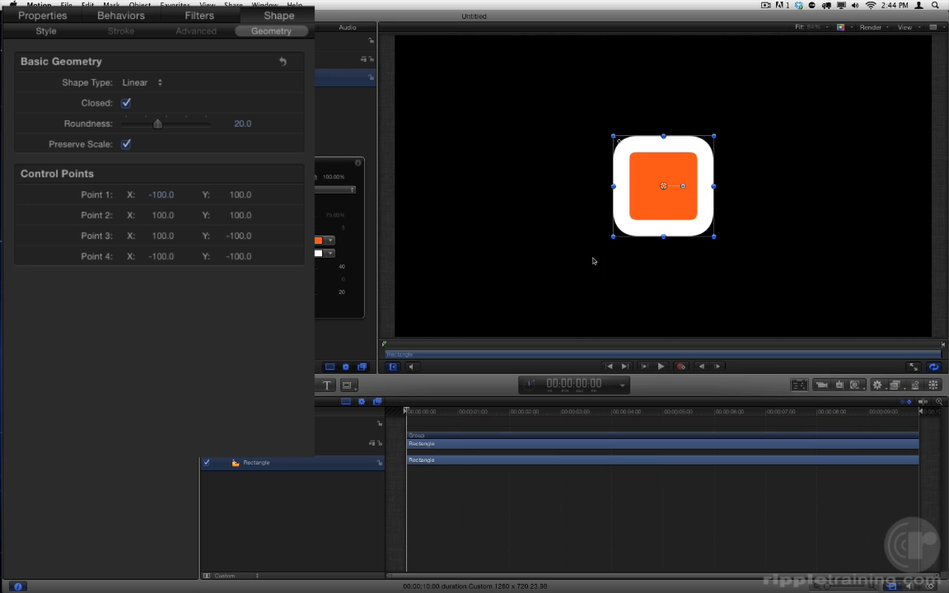
left_click_drag(614, 237, 479, 274)
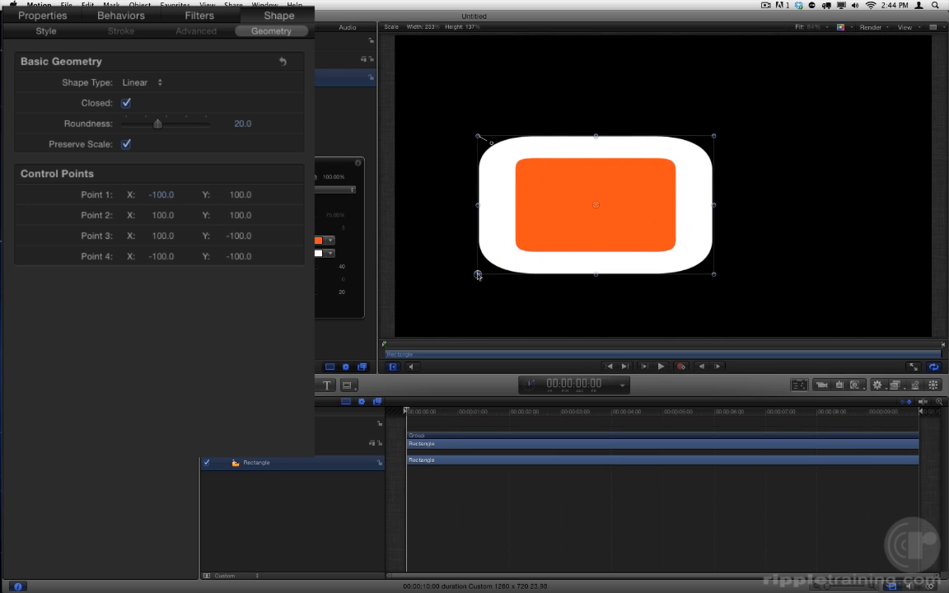
left_click(41, 15)
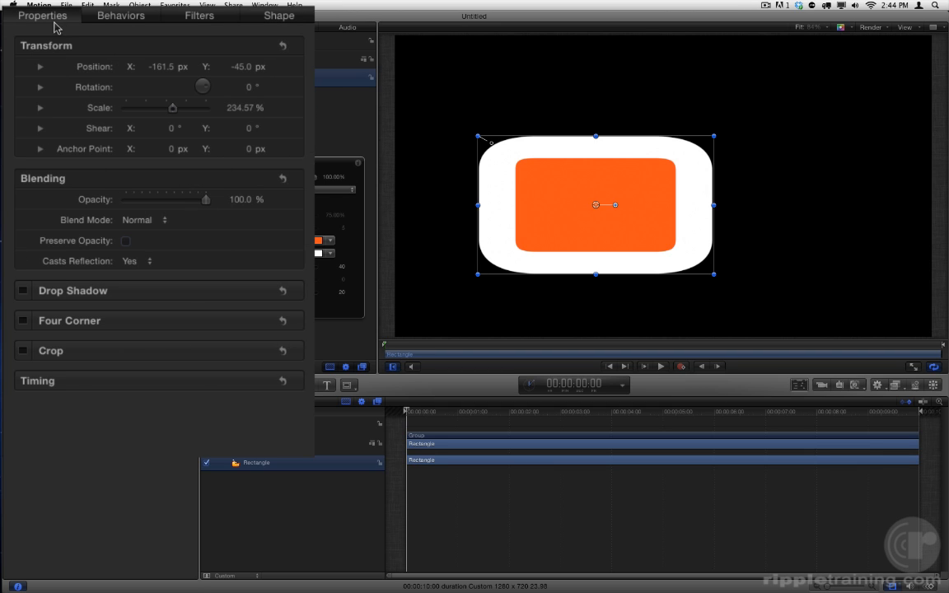
left_click(284, 47)
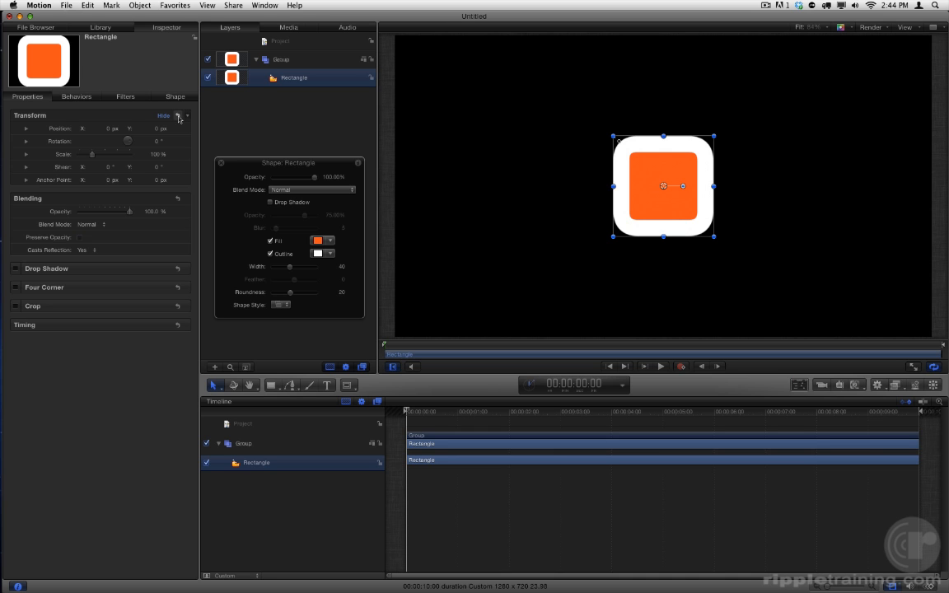
Save the project as Shapes on the Desktop.
key("super+s")
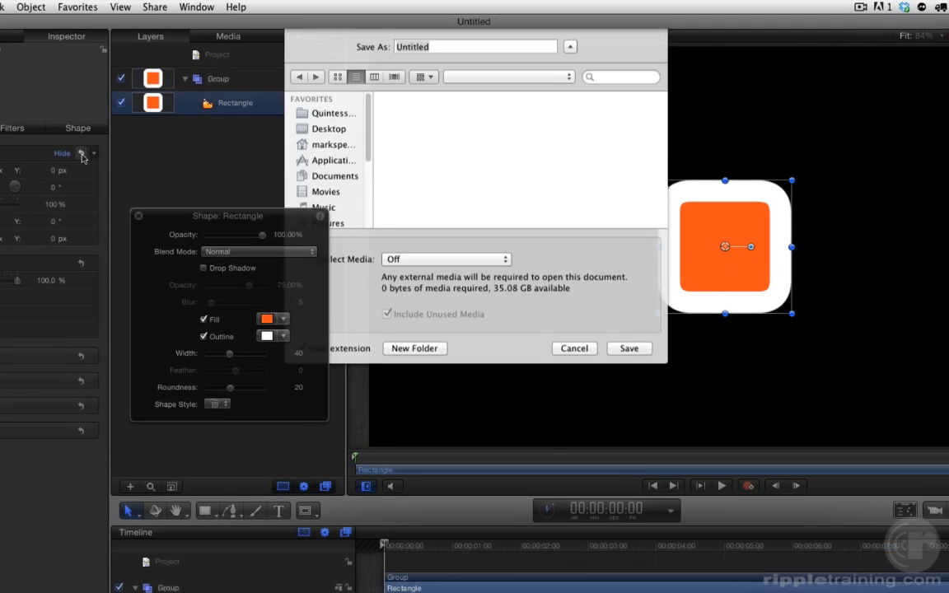
type("Shapes")
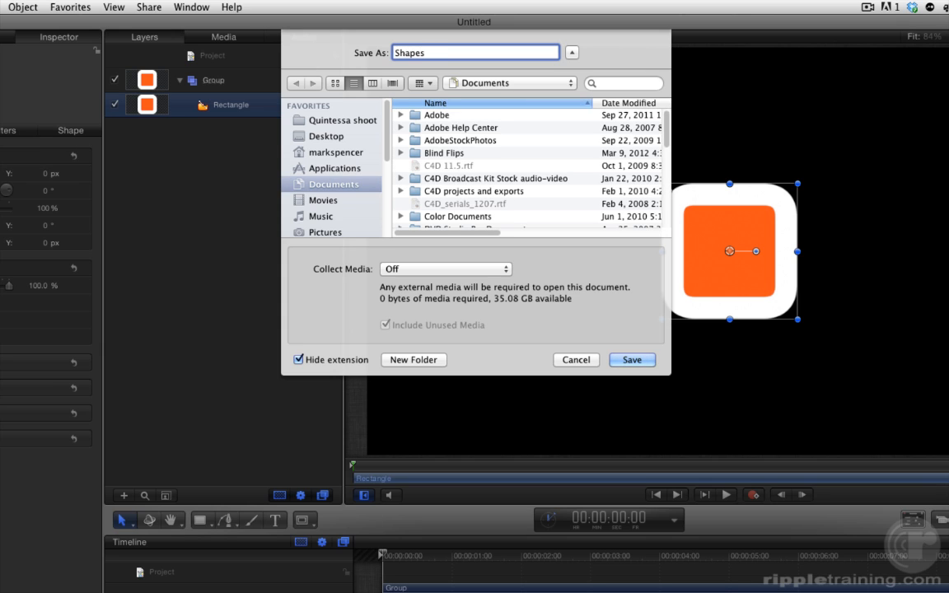
key("super+shift+d")
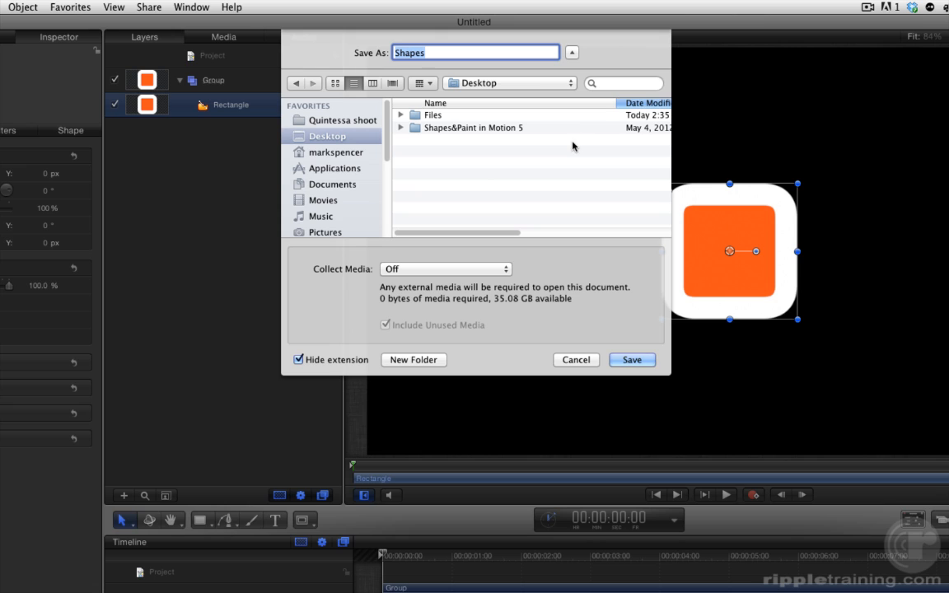
left_click(643, 360)
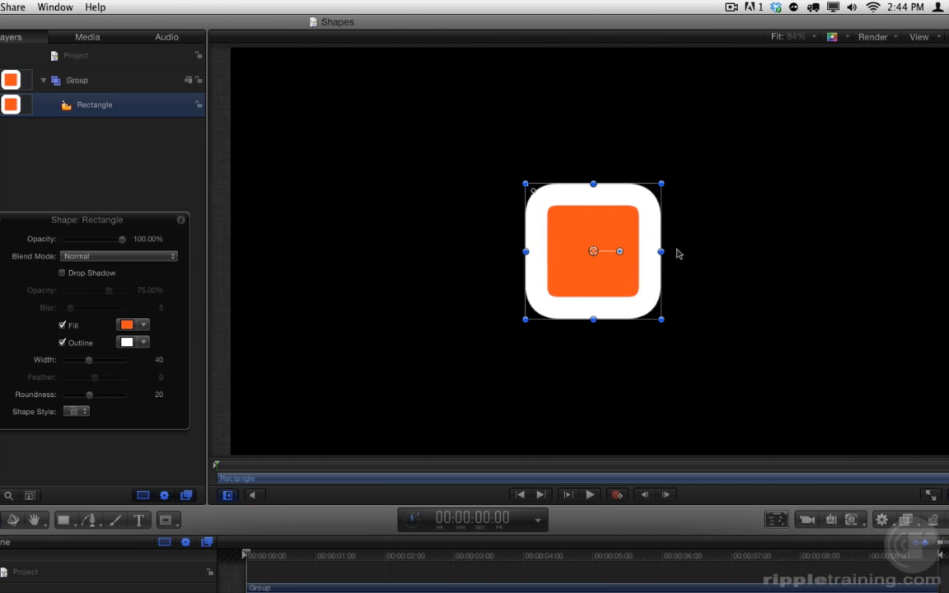
Set the canvas channel display to Transparent.
left_click(816, 36)
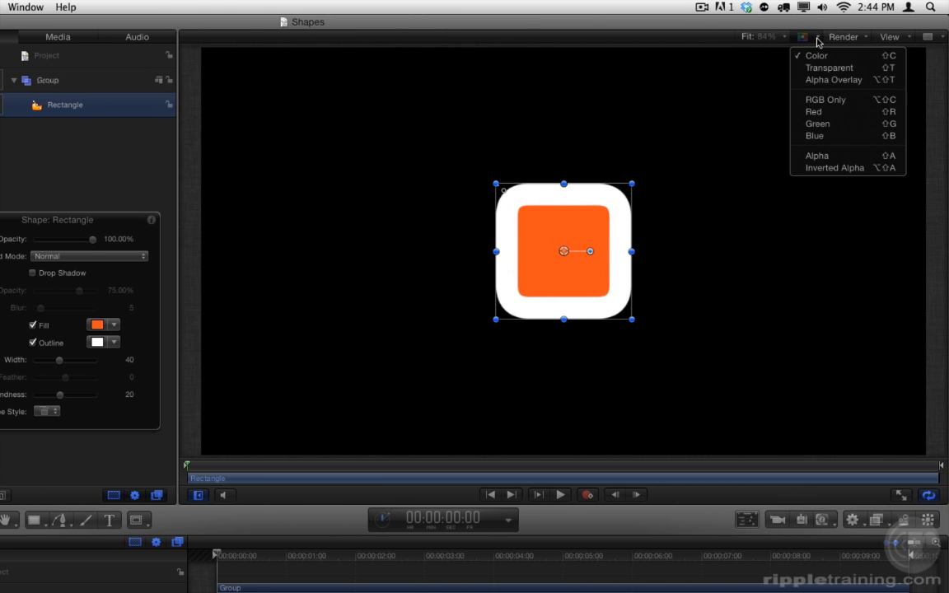
left_click(862, 68)
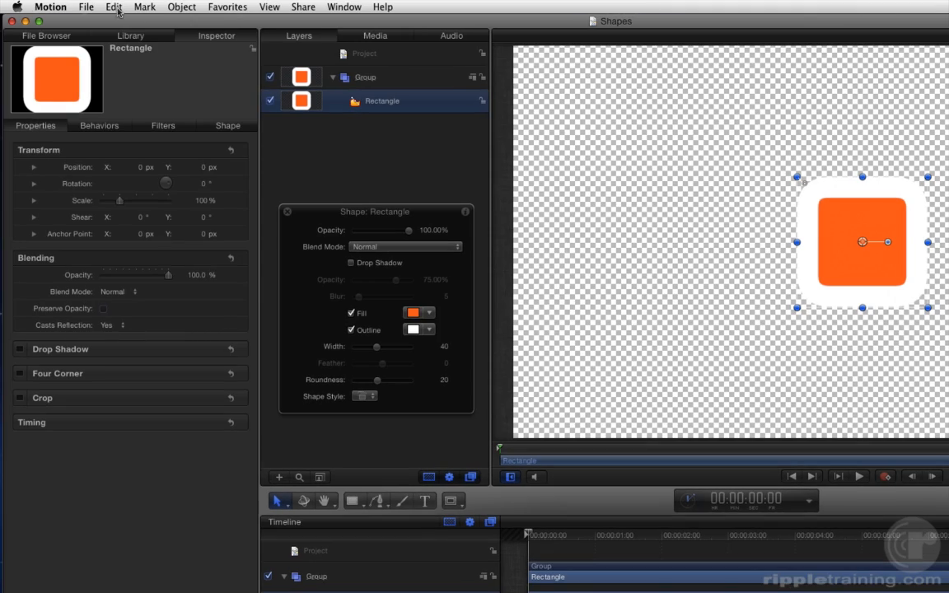
Open the project properties and try a Solid background with a yellow background color.
left_click(114, 8)
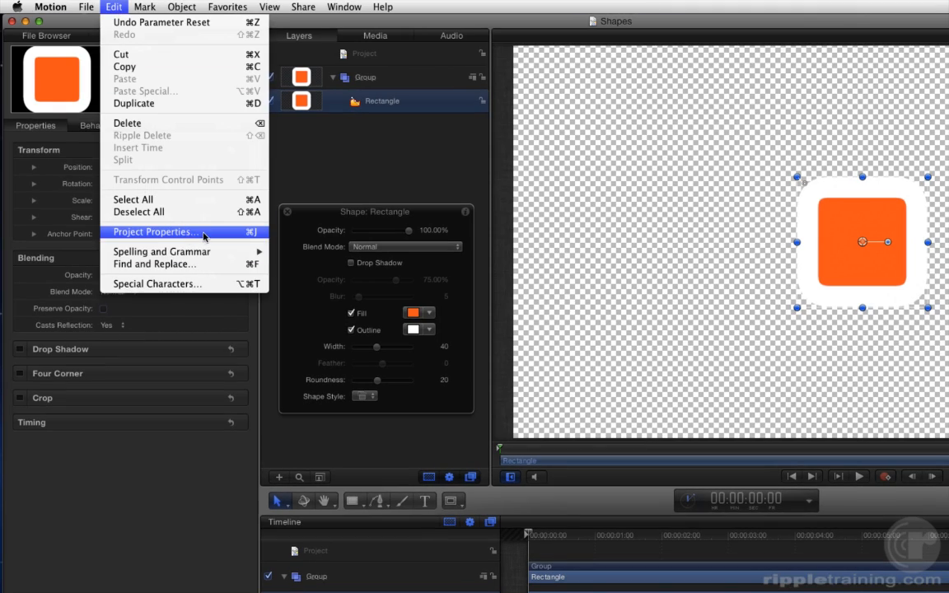
left_click(204, 235)
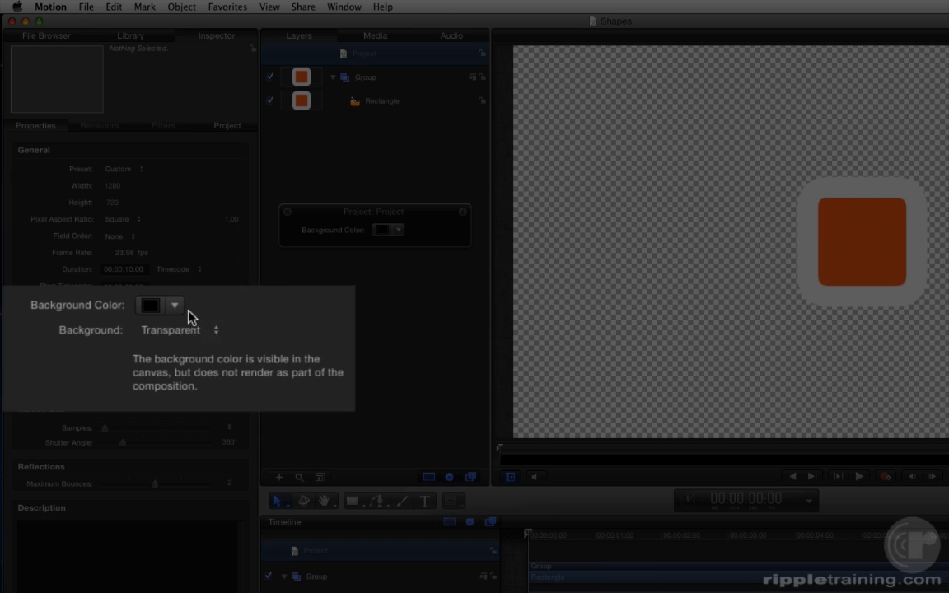
left_click(191, 330)
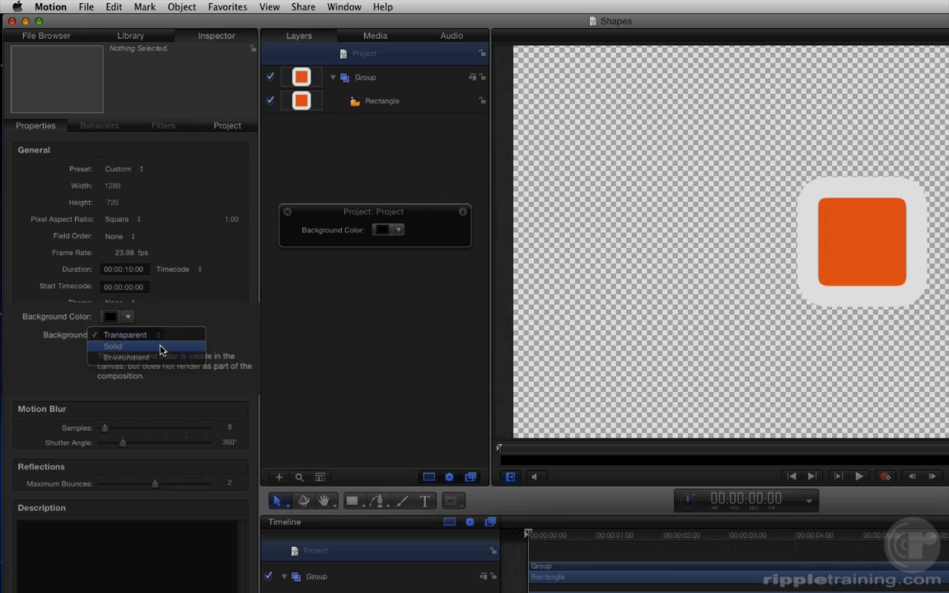
left_click(162, 349)
left_click(128, 321)
left_click_drag(130, 343, 184, 354)
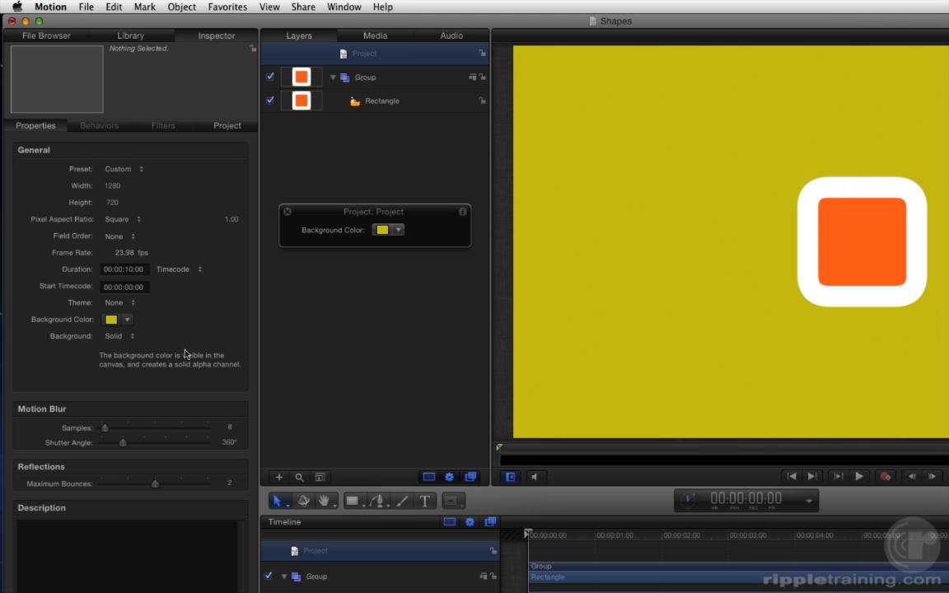
Return the project background to Transparent and its background color to black.
left_click(122, 337)
left_click(122, 327)
left_click_drag(126, 319, 234, 451)
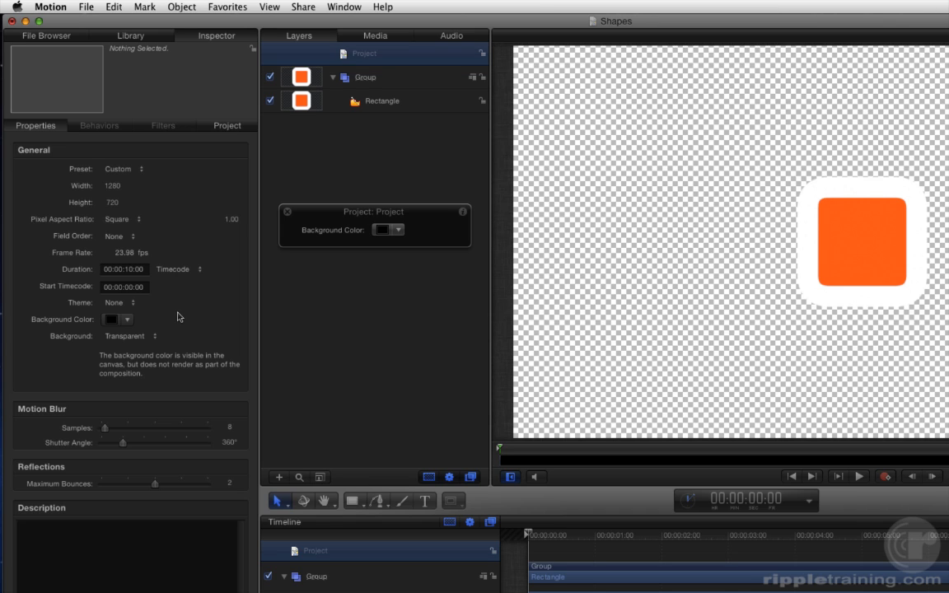
Switch to System Preferences and open the Spotlight settings.
left_click(19, 8)
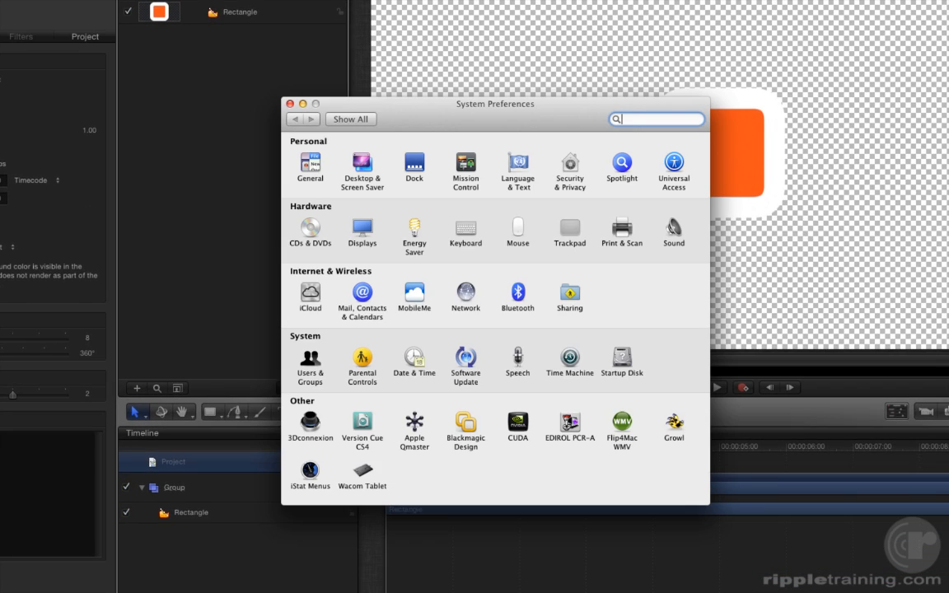
left_click(620, 165)
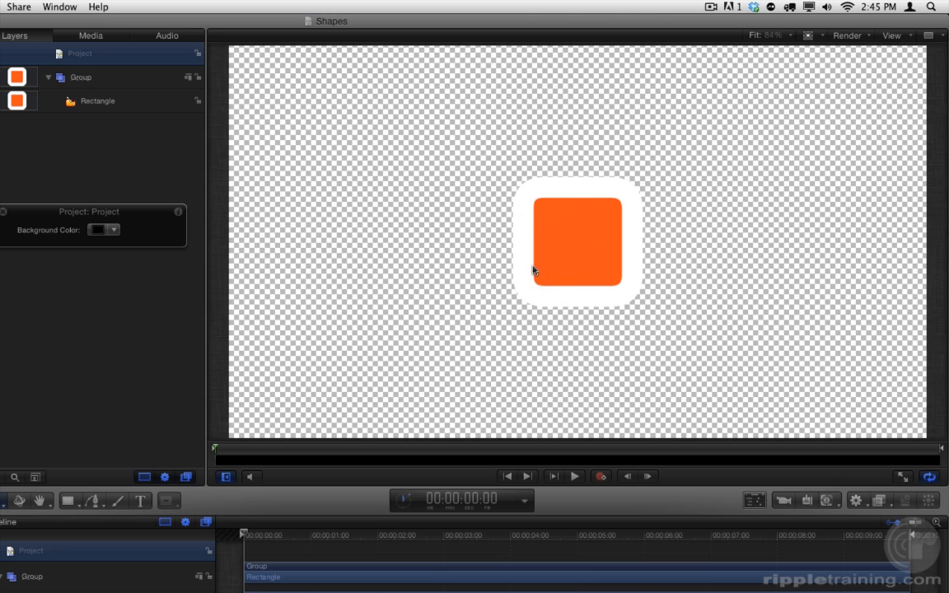
Draw an off-white filled rectangle without an outline that extends slightly beyond all four edges of the canvas.
key("z")
left_click_drag(601, 265, 552, 240)
key("h")
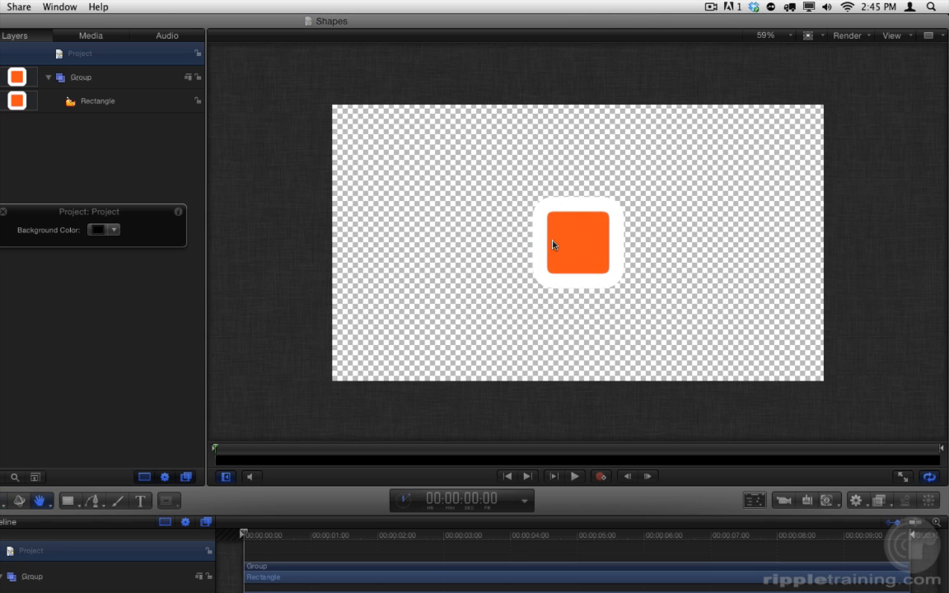
key("r")
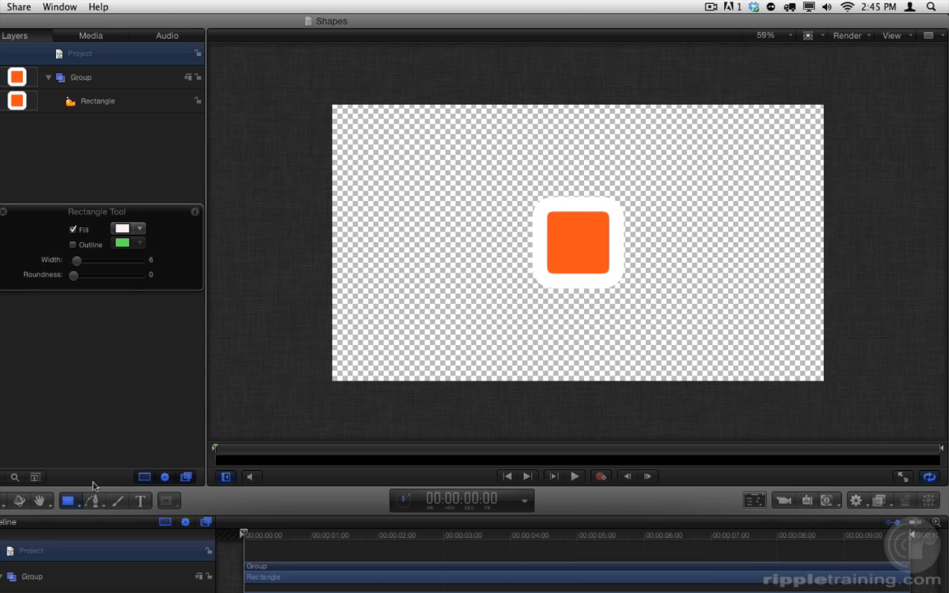
left_click_drag(312, 87, 850, 402)
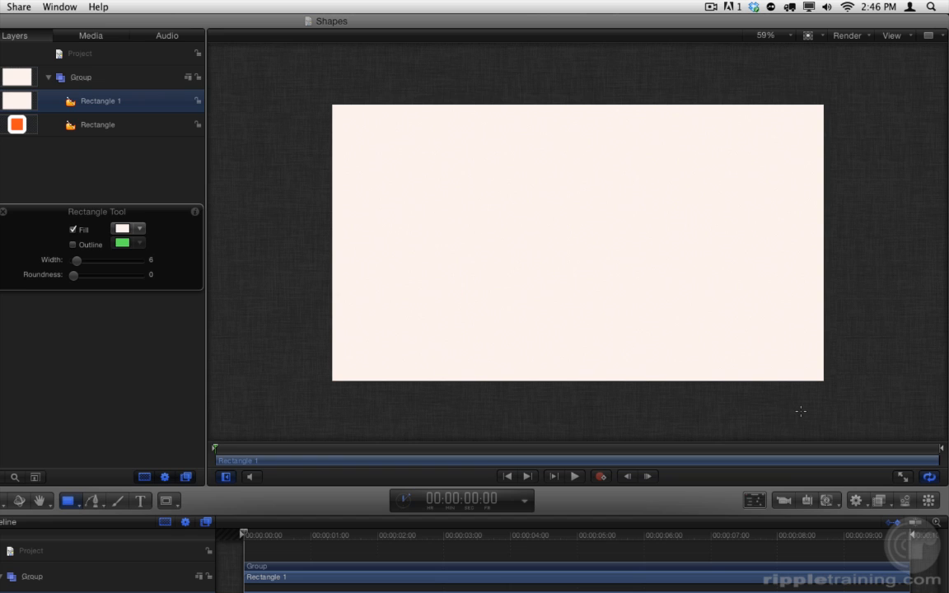
key("s")
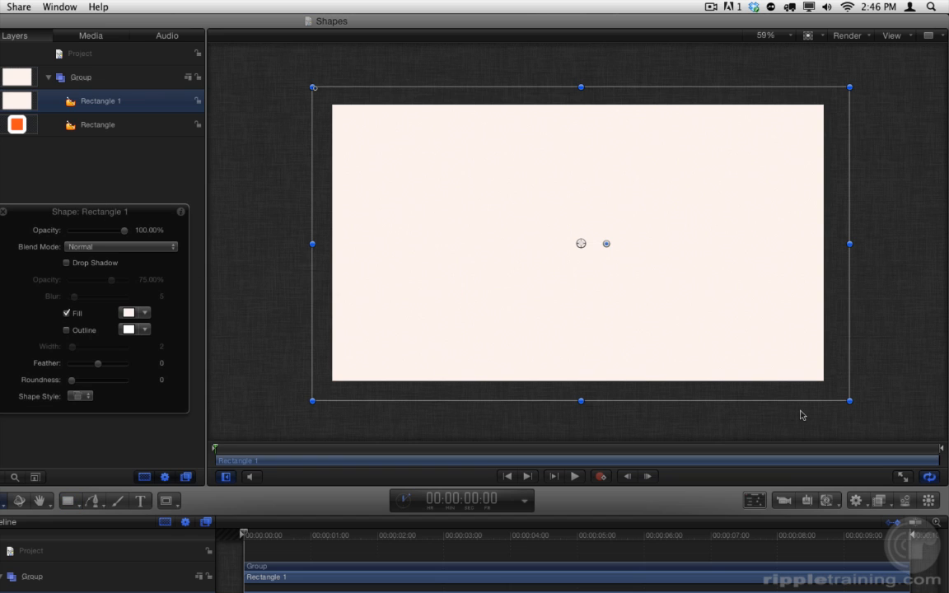
key("shift+z")
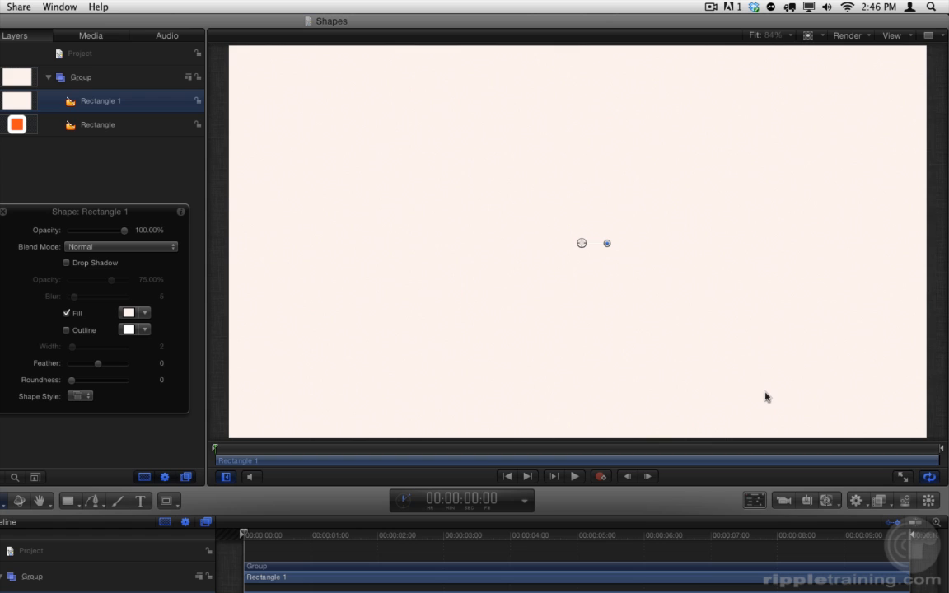
Send the new full-canvas rectangle behind the orange square and rename its layer Background.
key("super+bracketleft")
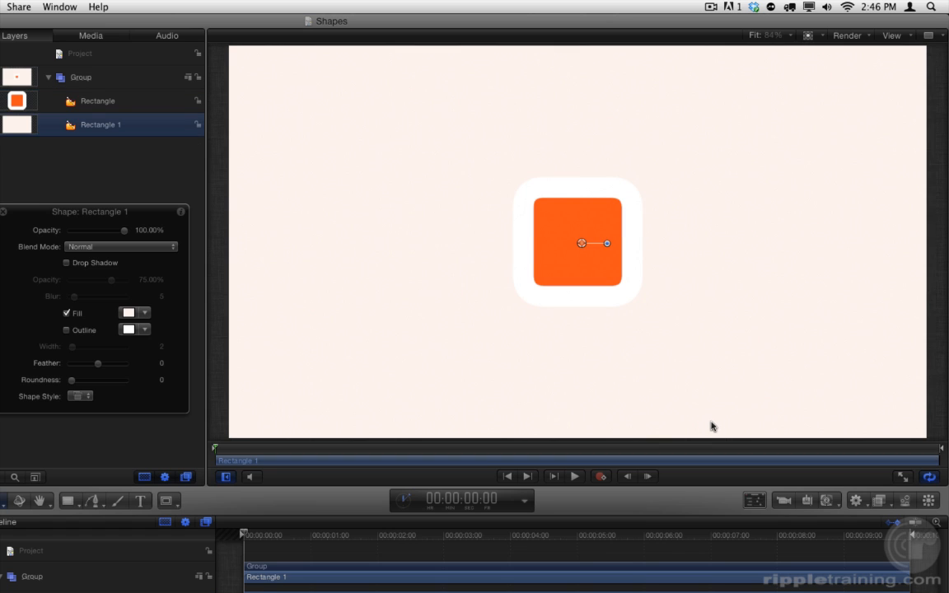
double_click(99, 124)
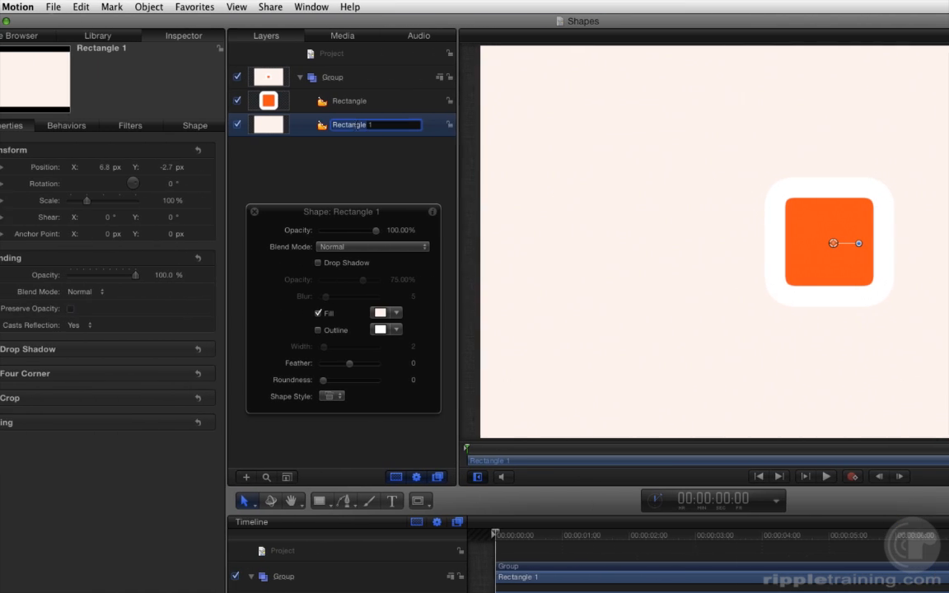
type("Back")
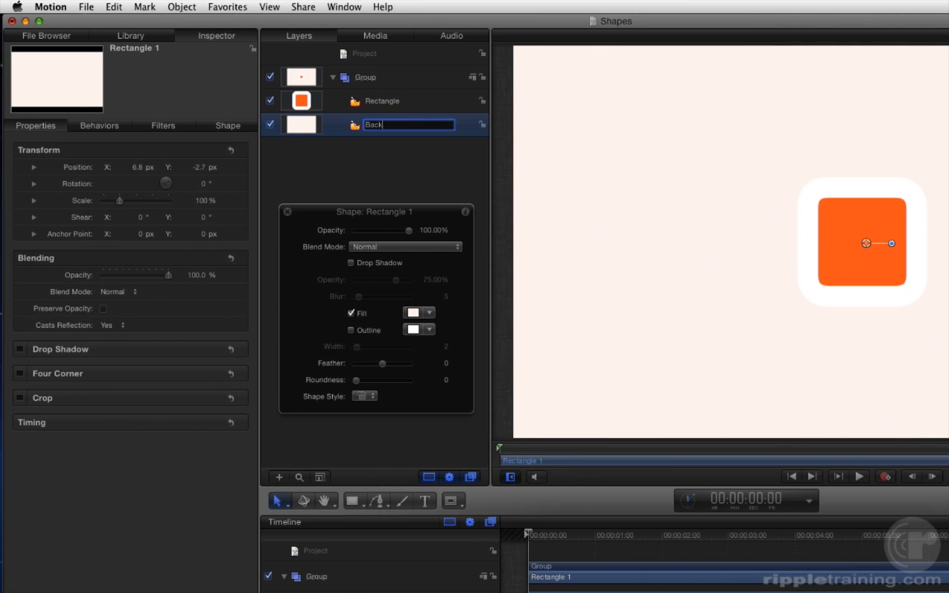
type("ground")
key("Return")
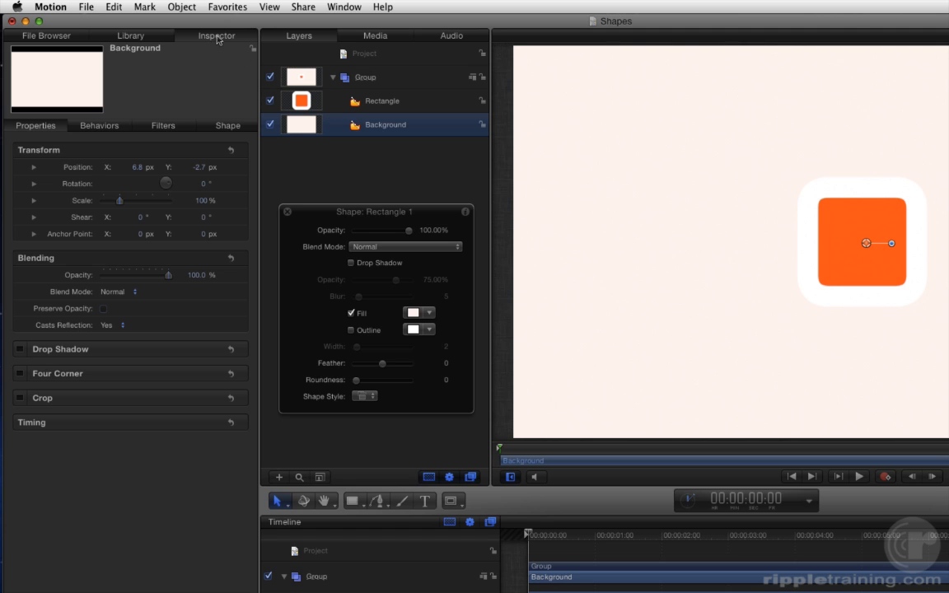
Change the Background shape's fill mode from Color to Gradient.
left_click(203, 122)
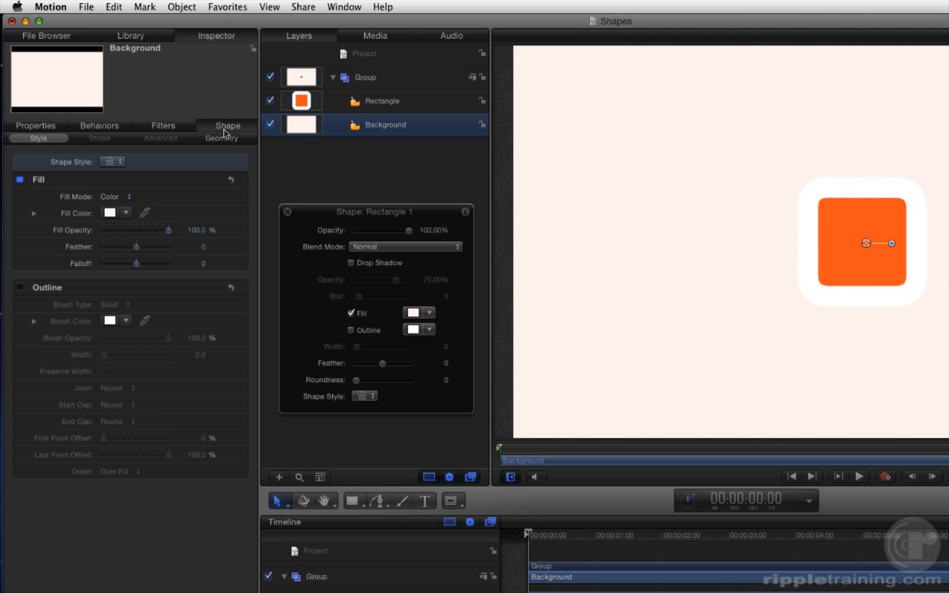
left_click(122, 198)
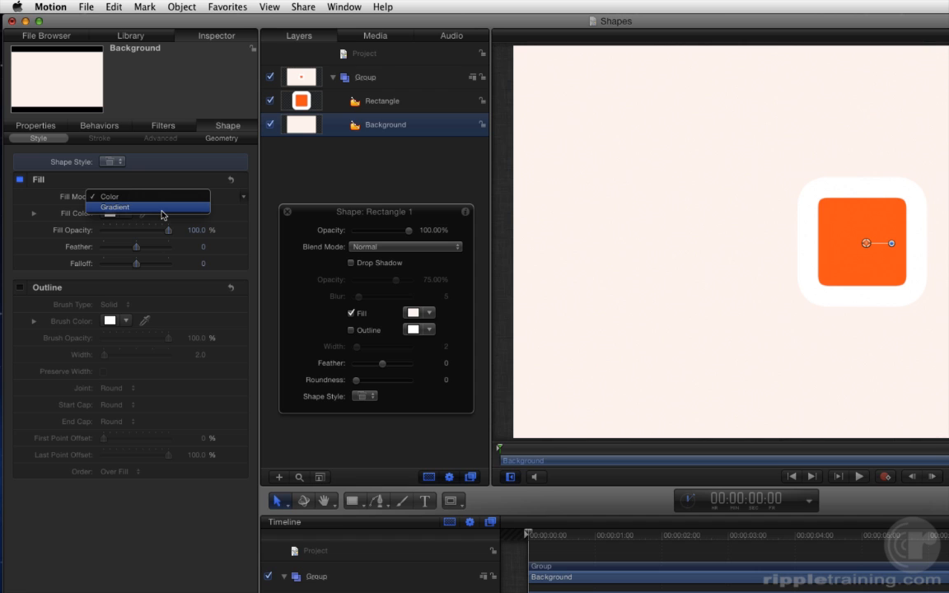
left_click(161, 208)
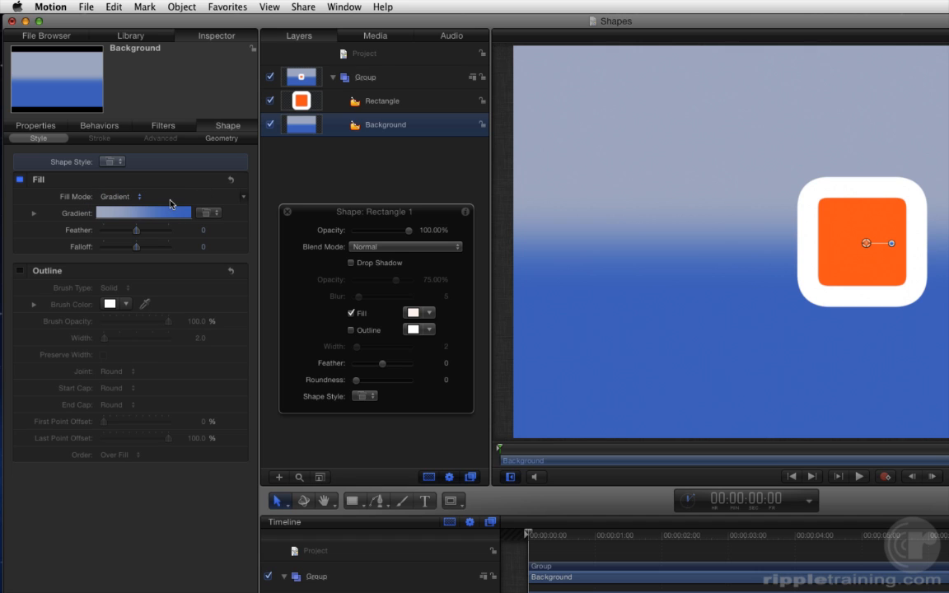
Try the Blue Chrome, Charcoal and Desert Dusk gradient presets on the Background shape's fill.
left_click(211, 213)
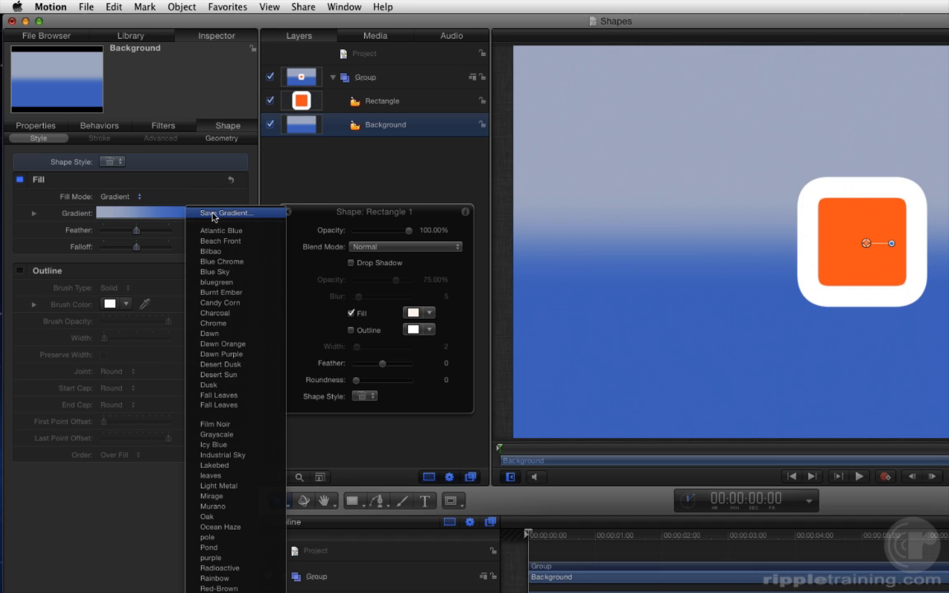
left_click(238, 262)
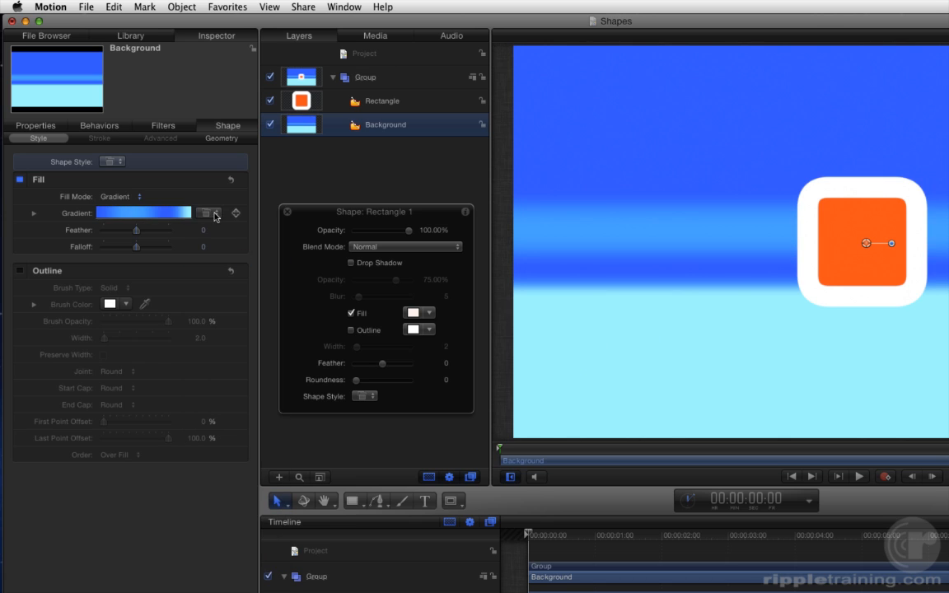
left_click(215, 215)
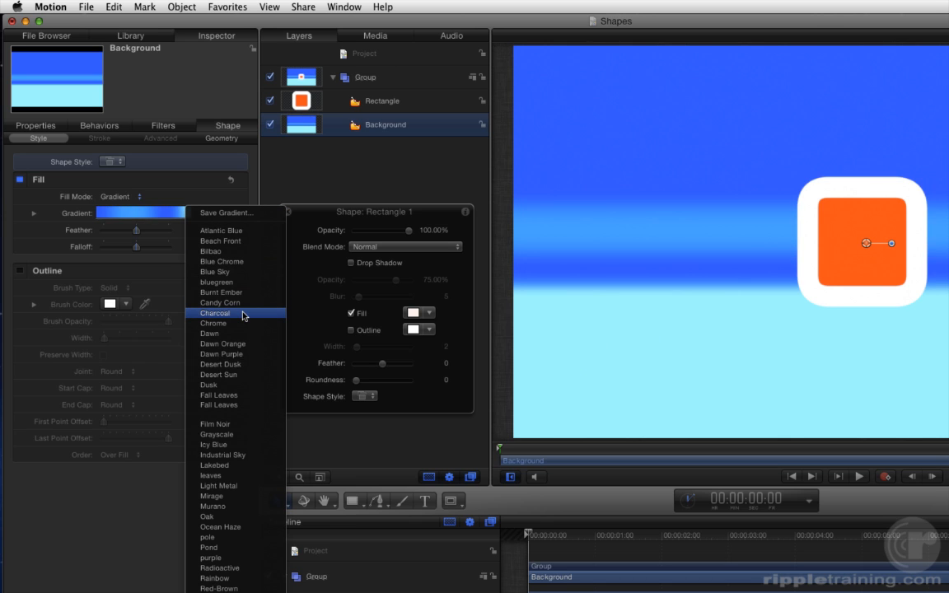
left_click(243, 314)
left_click(211, 214)
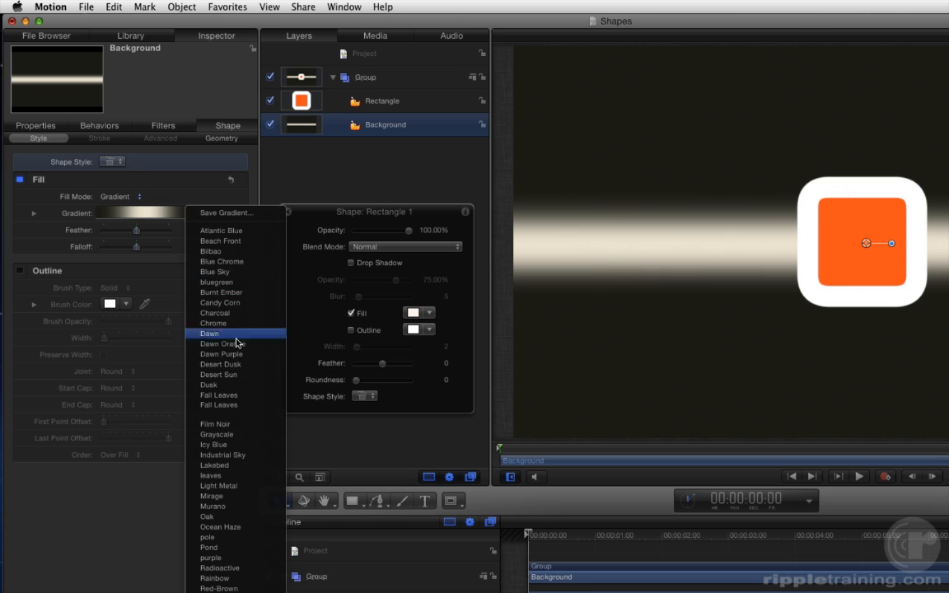
left_click(242, 366)
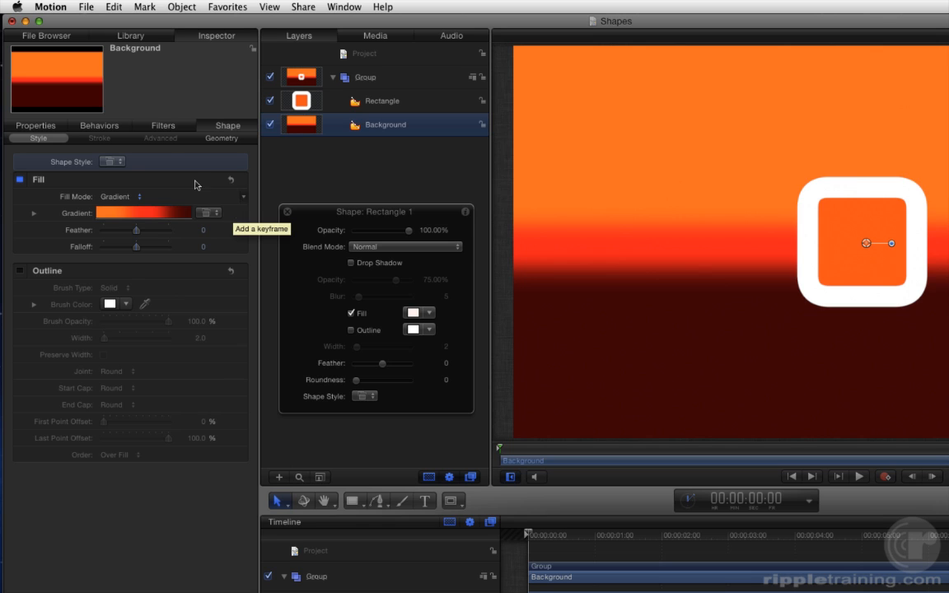
Display the Library's Gradients category as icons and enlarge the thumbnails.
left_click(134, 37)
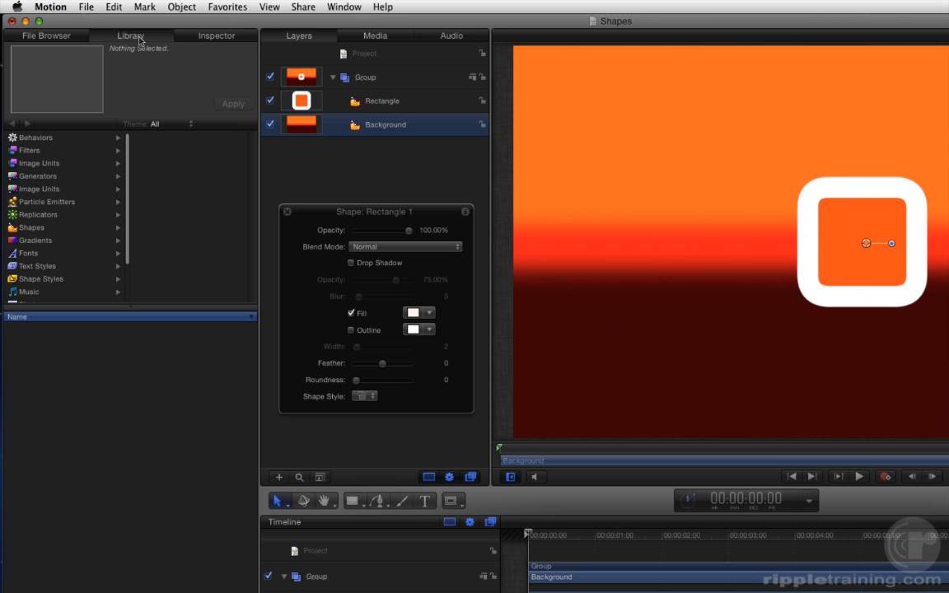
left_click(47, 241)
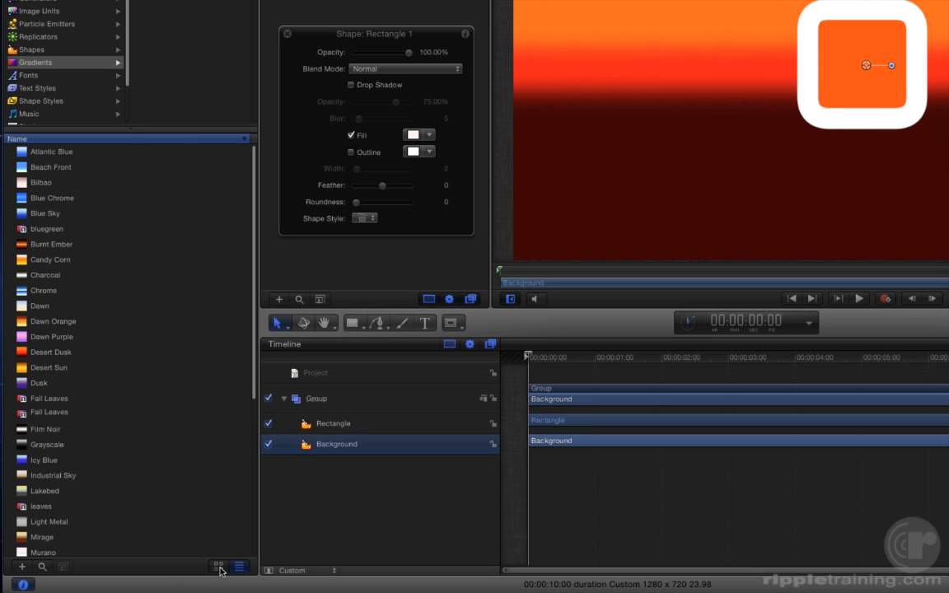
left_click(220, 568)
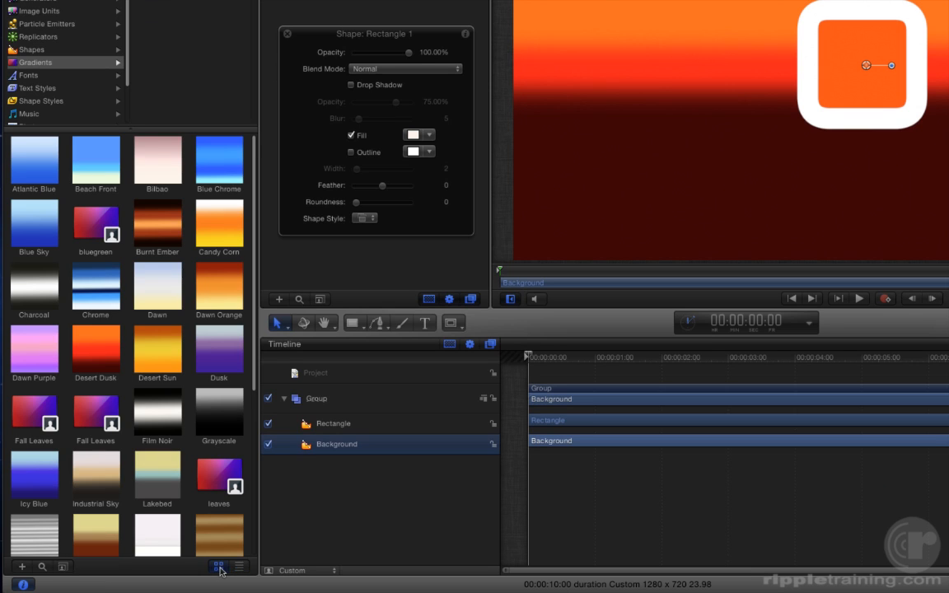
left_click_drag(59, 568, 70, 570)
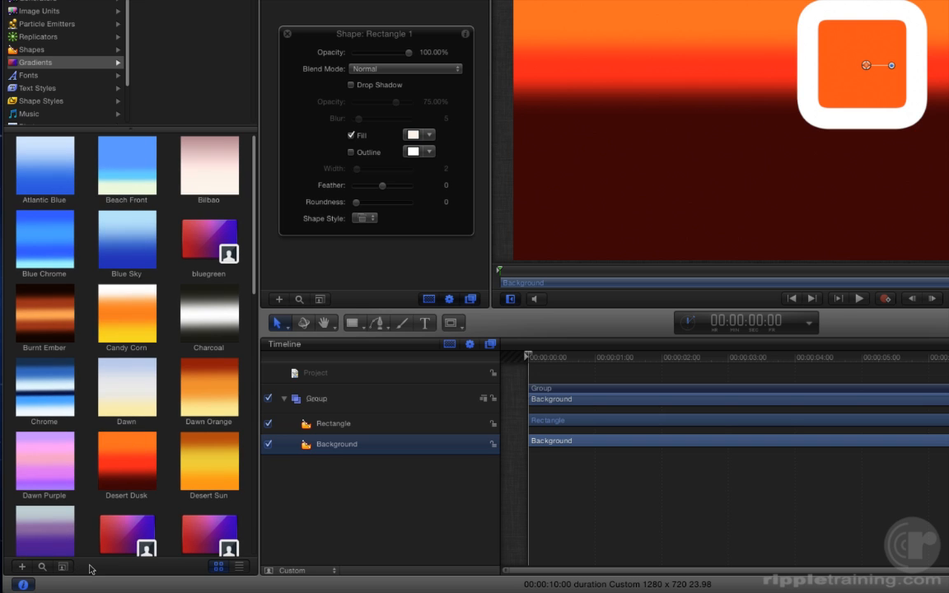
Apply the Mirage gradient from the Library to the Background layer, and replace it with the Pond gradient.
left_click_drag(252, 156, 252, 371)
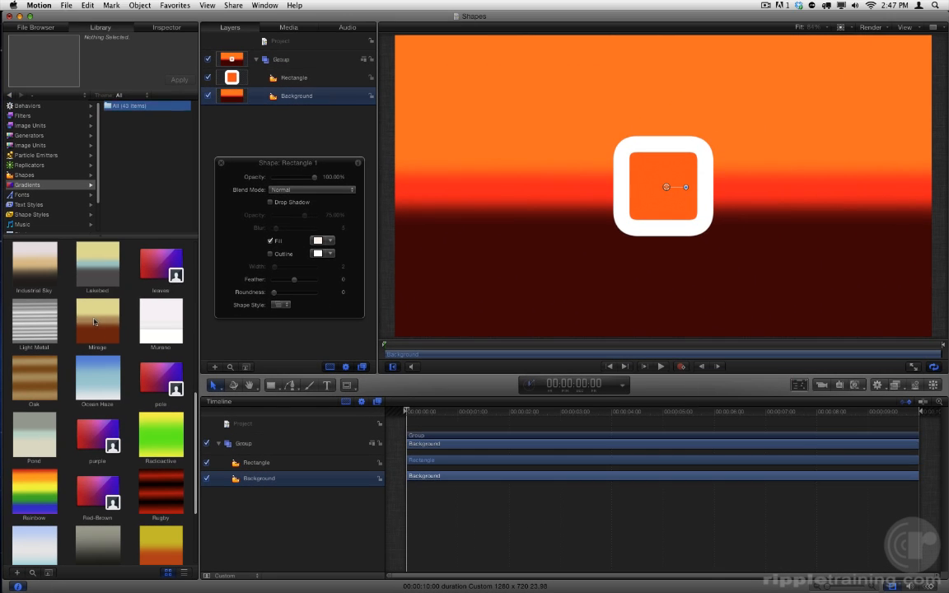
left_click_drag(94, 323, 313, 101)
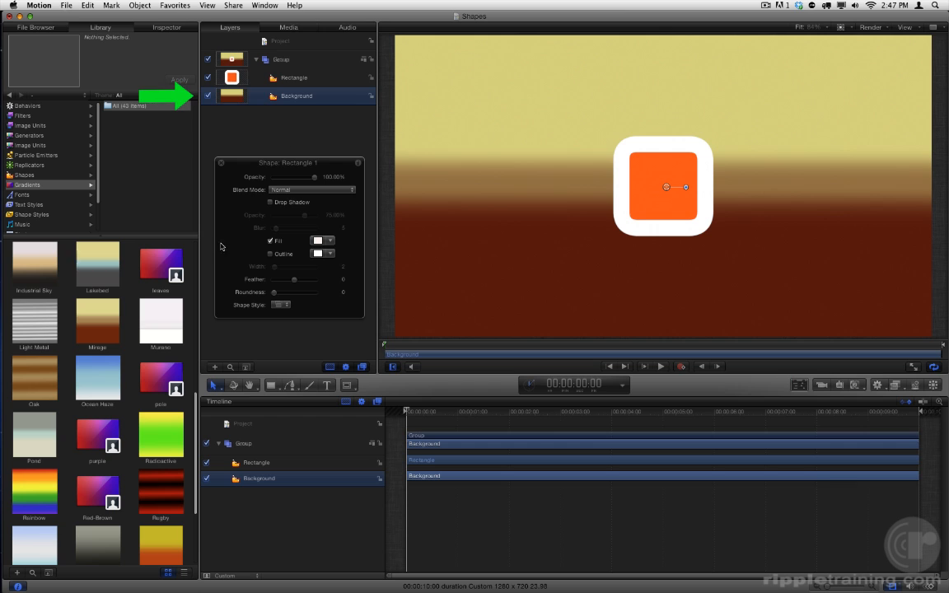
left_click_drag(29, 432, 506, 190)
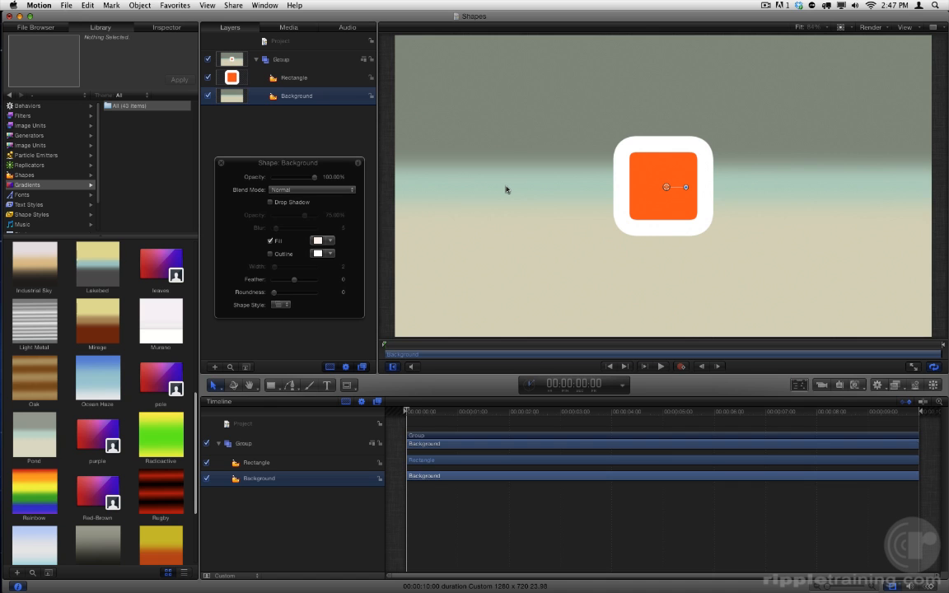
Expand the Background's fill gradient and move the beige end color tag inward to about three-quarters of the gradient bar.
left_click(168, 30)
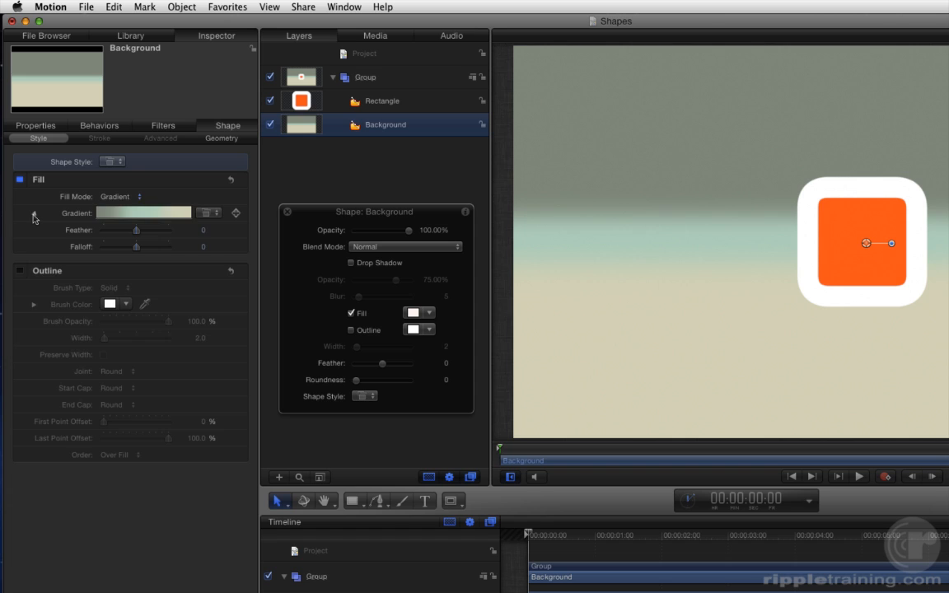
left_click(34, 215)
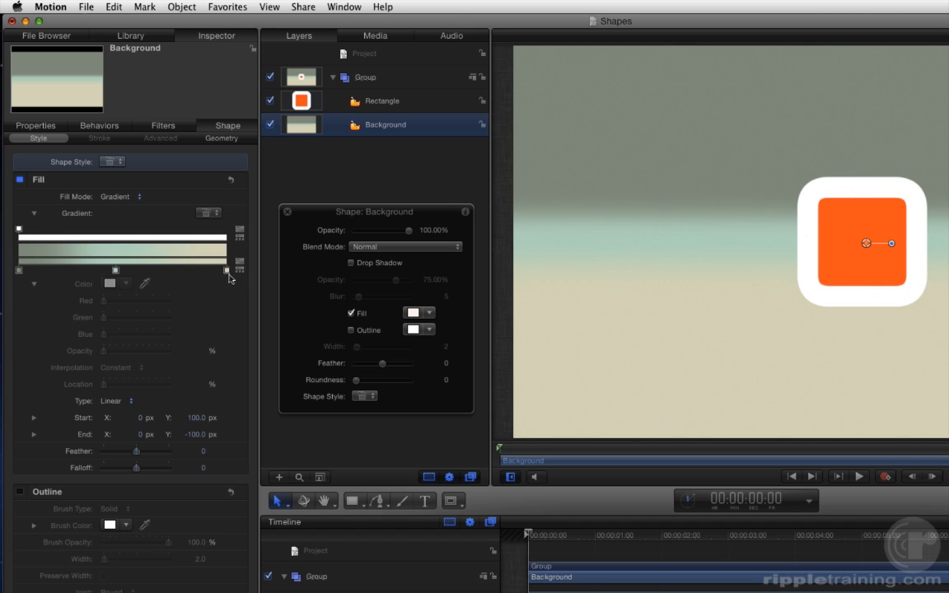
left_click_drag(228, 272, 179, 272)
Remove the middle teal color tag from the Background's gradient and add a new color tag at Location 25%.
left_click_drag(116, 271, 36, 290)
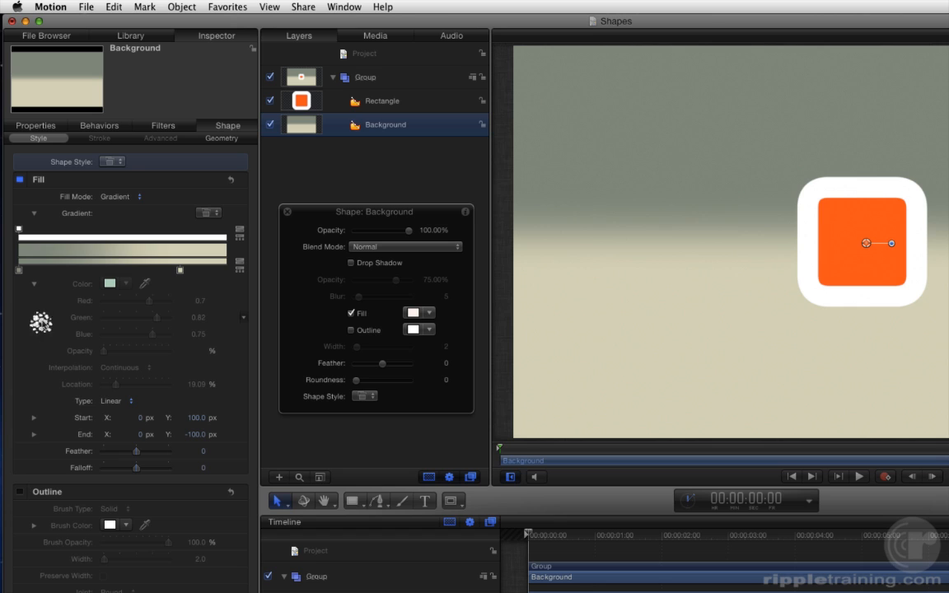
left_click(70, 269)
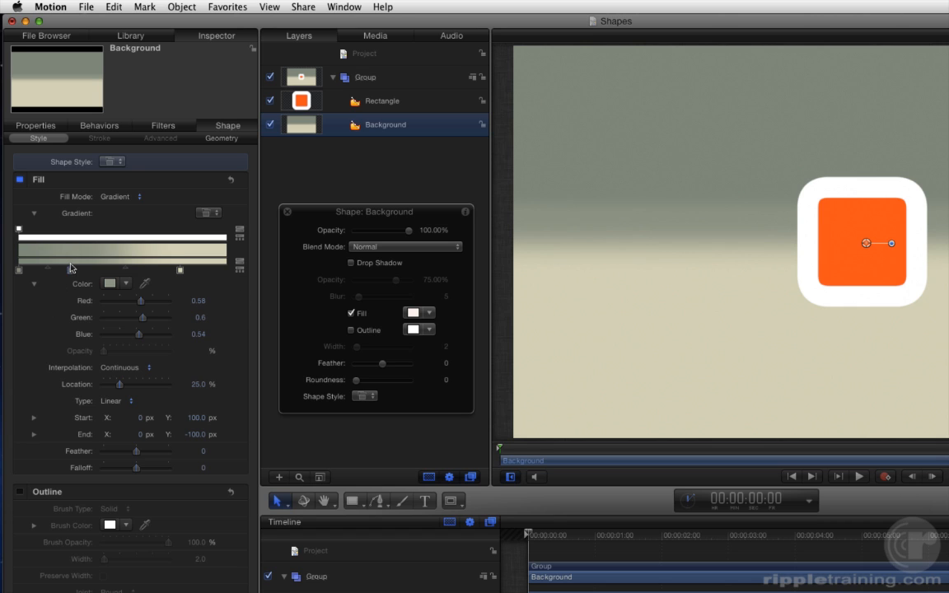
Add another color tag to the Background's gradient at Location 58.49% and remove it again.
left_click(140, 268)
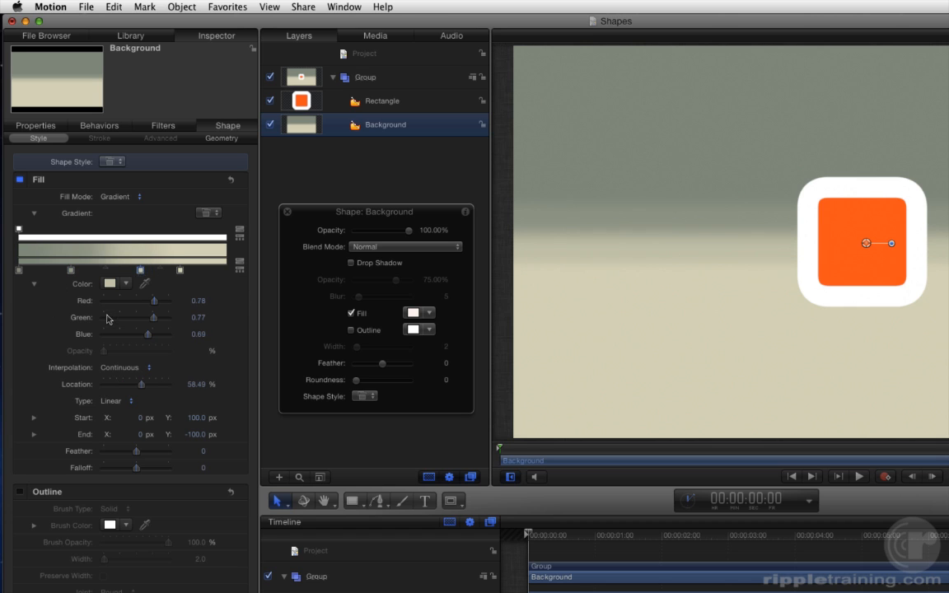
left_click_drag(107, 316, 107, 316)
Recolor the gradient's start color tag to deep blue and the 25% color tag to a lighter blue.
right_click(19, 271)
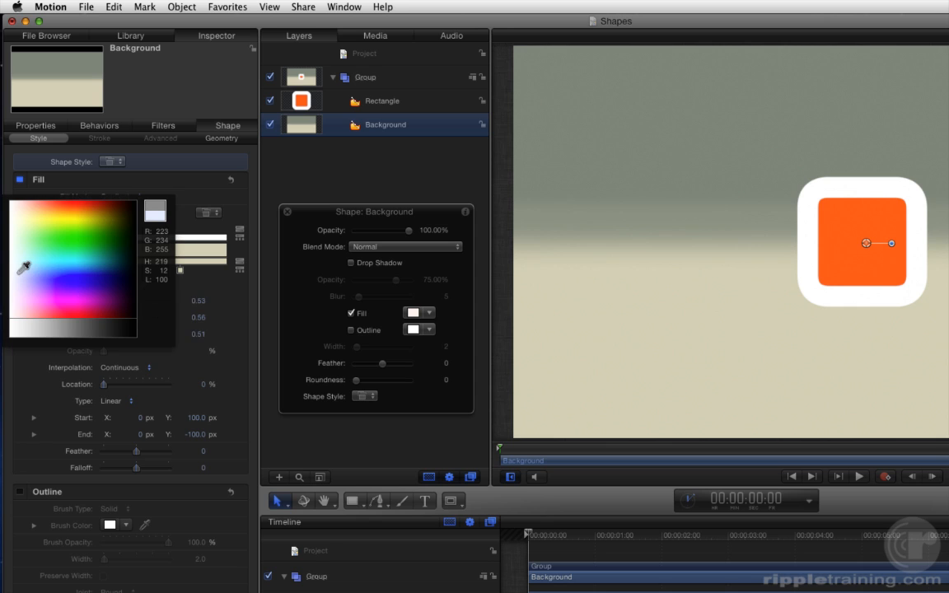
left_click(68, 275)
right_click(70, 270)
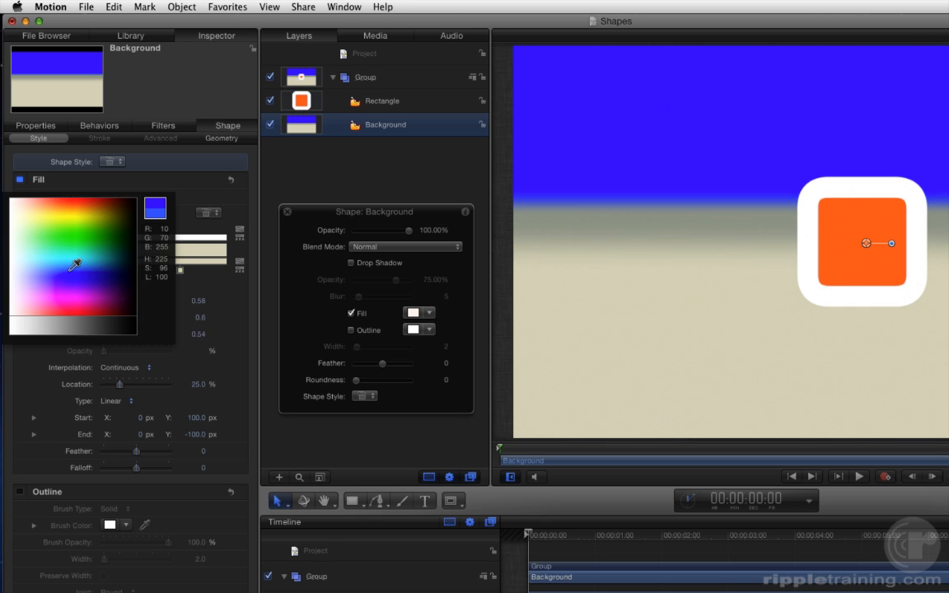
left_click(71, 266)
Remove the beige color tag and slide the light blue tag out to Location 81.06%.
left_click_drag(179, 271, 189, 317)
left_click_drag(71, 270, 167, 272)
Try golden yellow from the color wheel for the 81% color tag, and replace it with the saved dark brown swatch.
left_click(111, 282)
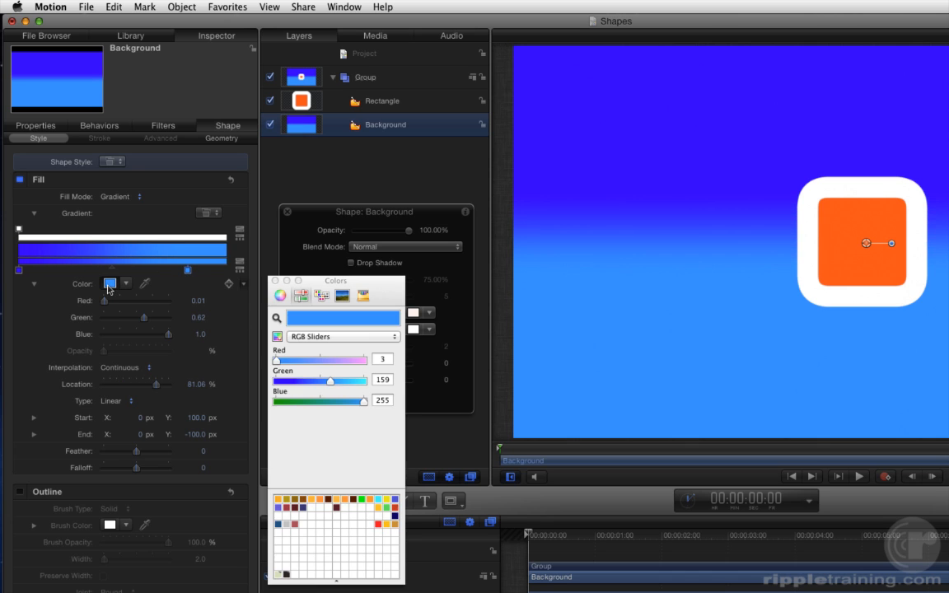
left_click_drag(305, 283, 223, 261)
left_click(198, 273)
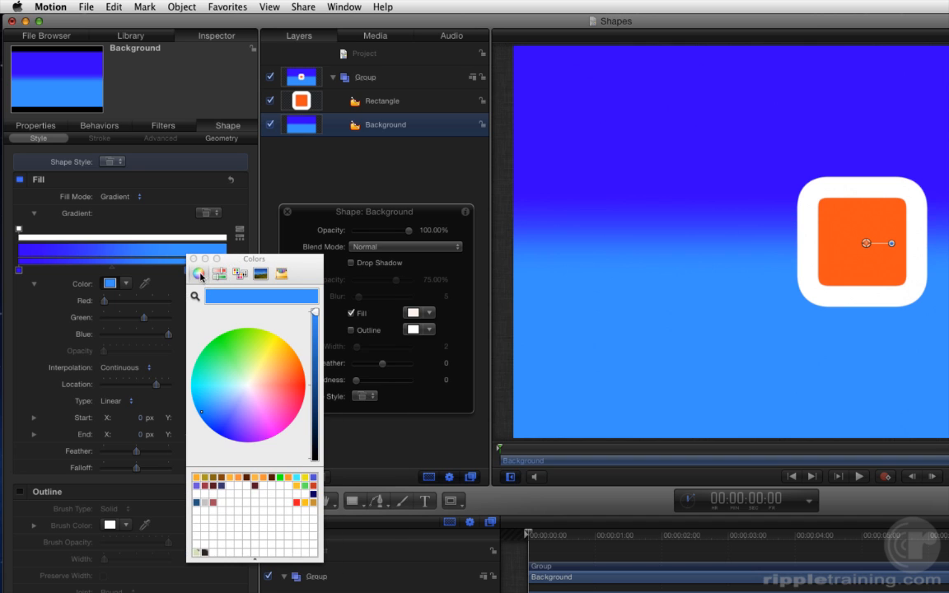
left_click(296, 378)
left_click_drag(296, 378, 288, 348)
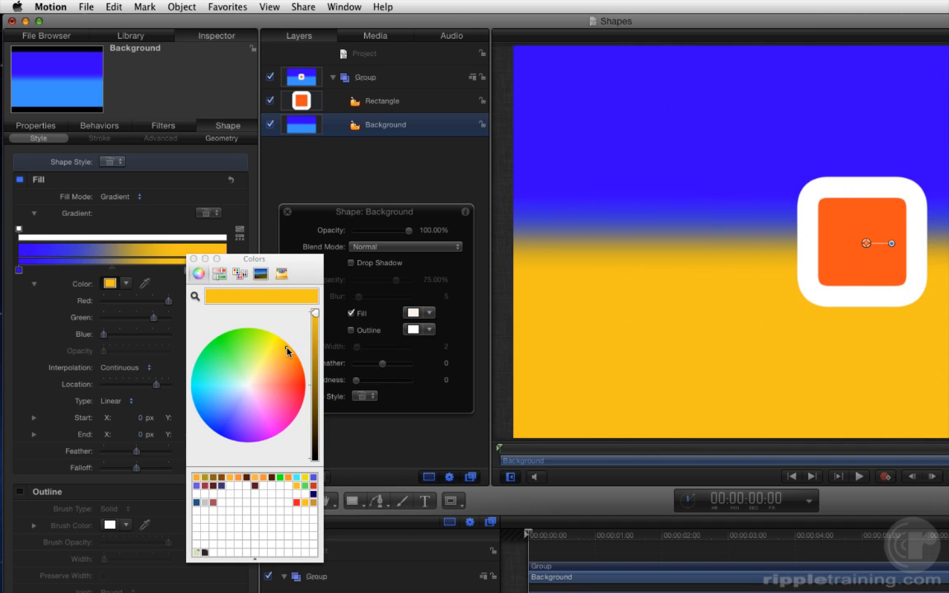
left_click(274, 478)
left_click(274, 478)
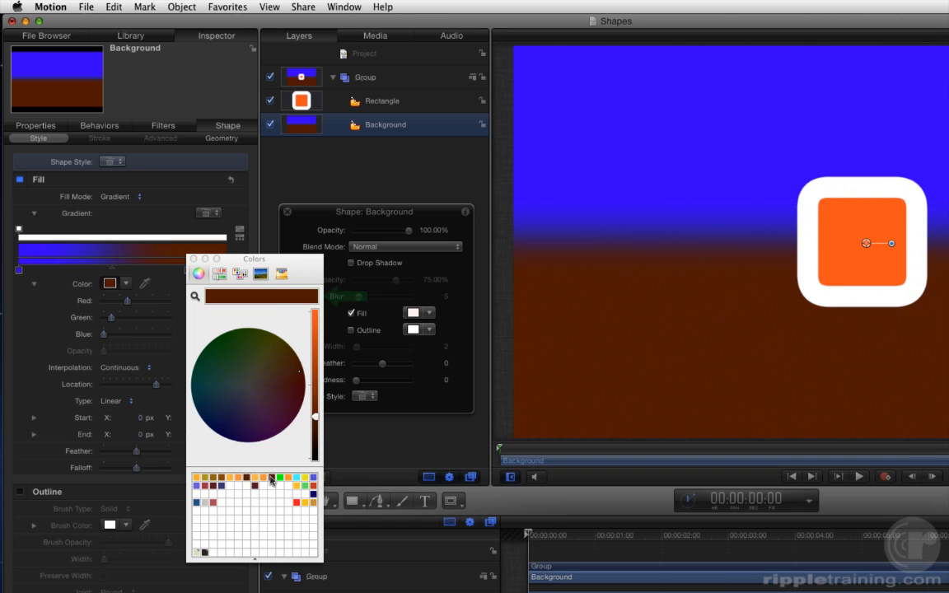
Store the dark brown in an empty swatch of the Colors window and close the window.
left_click_drag(272, 298, 272, 487)
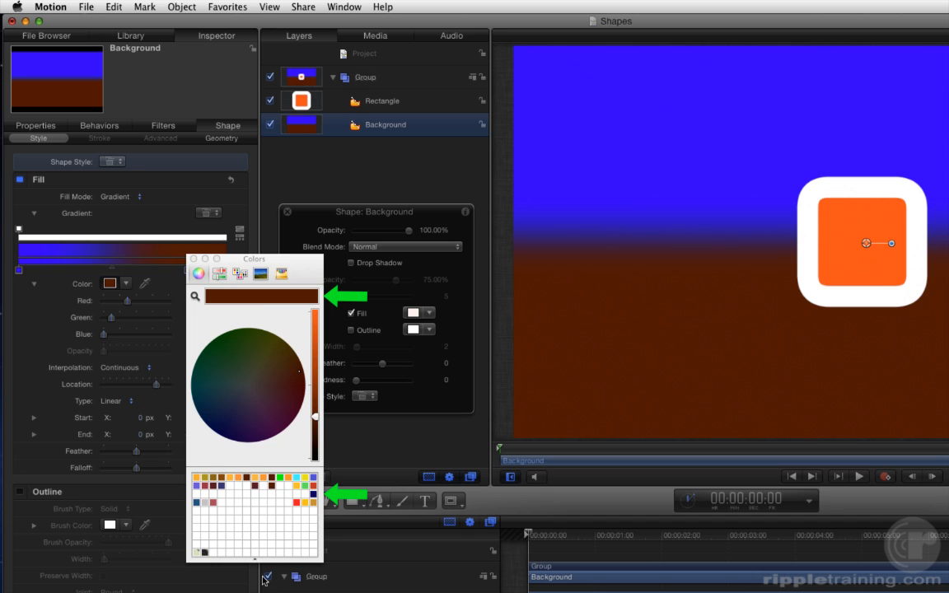
mouse_move(254, 560)
left_mouse_down()
mouse_move(254, 470)
mouse_move(254, 553)
left_mouse_up()
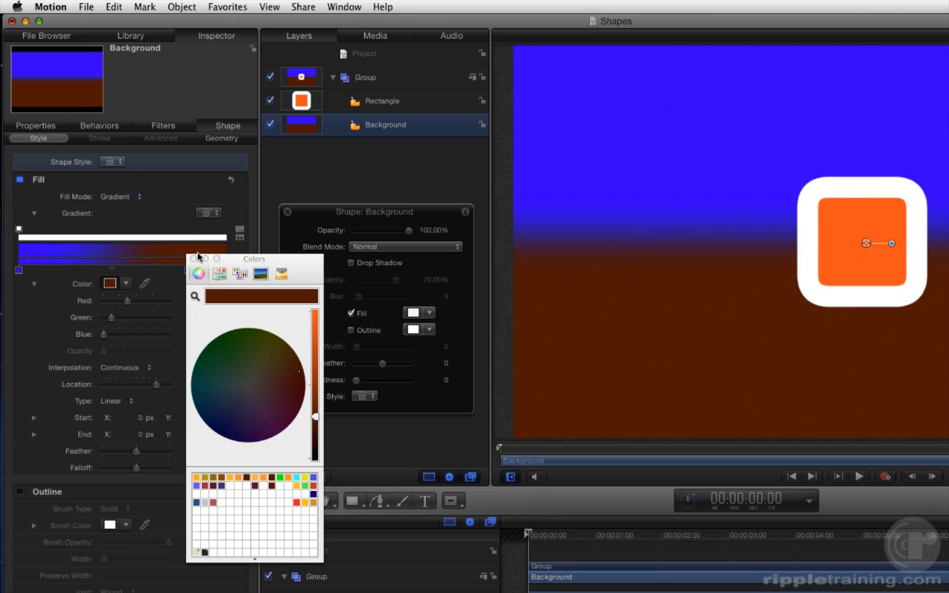
left_click(194, 259)
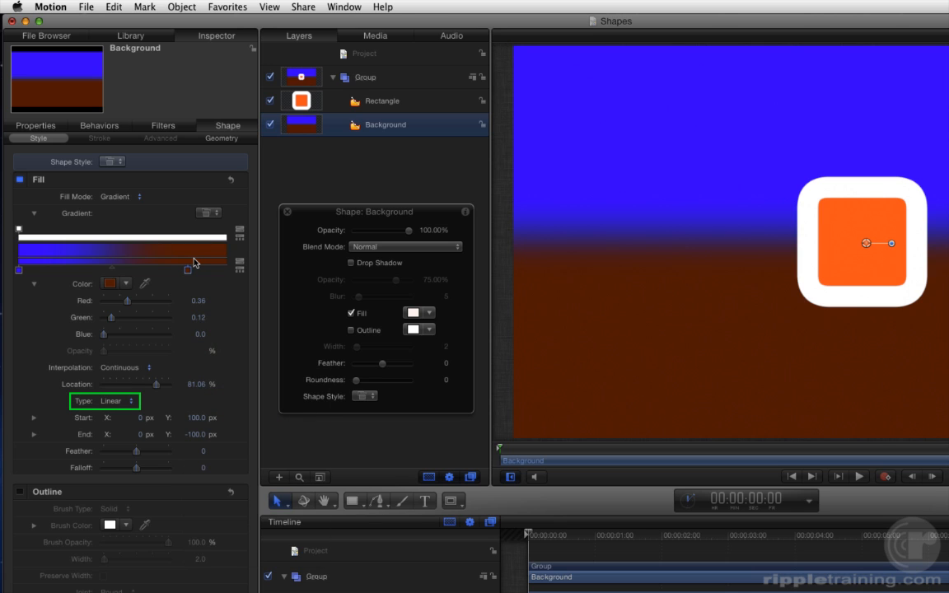
Change the Background's gradient type to Radial and set its Start Y to 0 px.
left_click(130, 401)
left_click(132, 411)
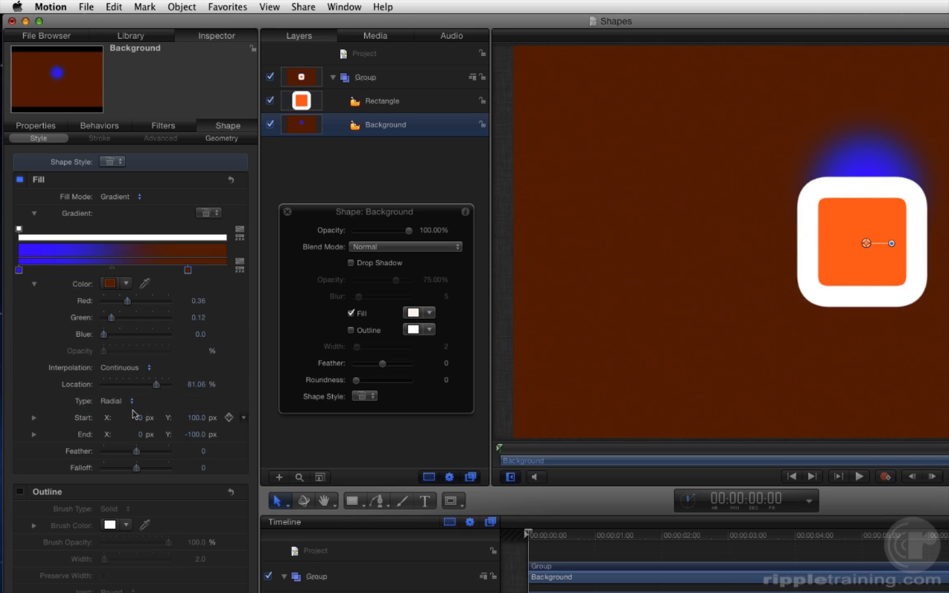
left_click(196, 418)
type("0")
key("Return")
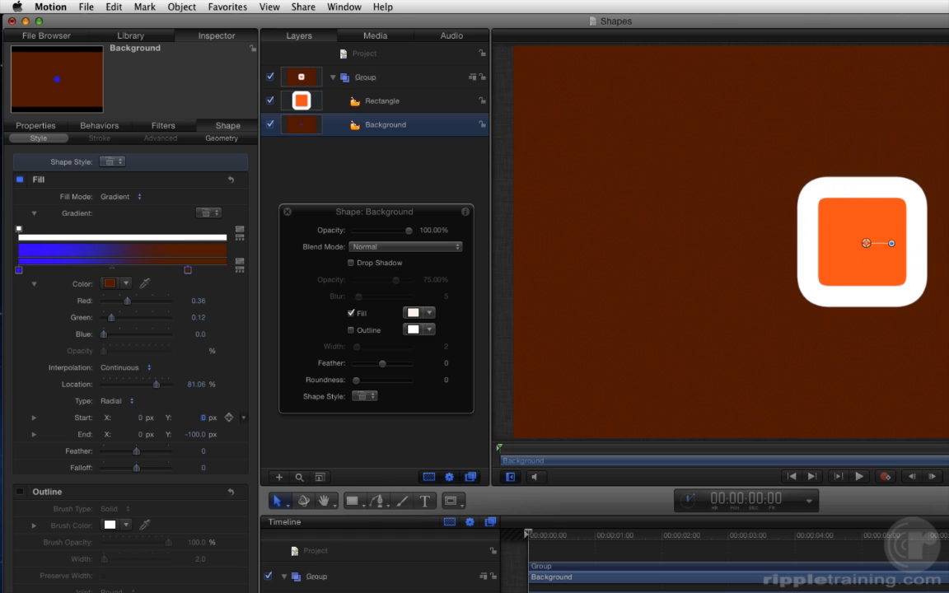
Hide the Rectangle layer and recolor the gradient's start color tag to orange-red with Red 0.8, Green 0.24 and Blue 0.0.
left_click(270, 100)
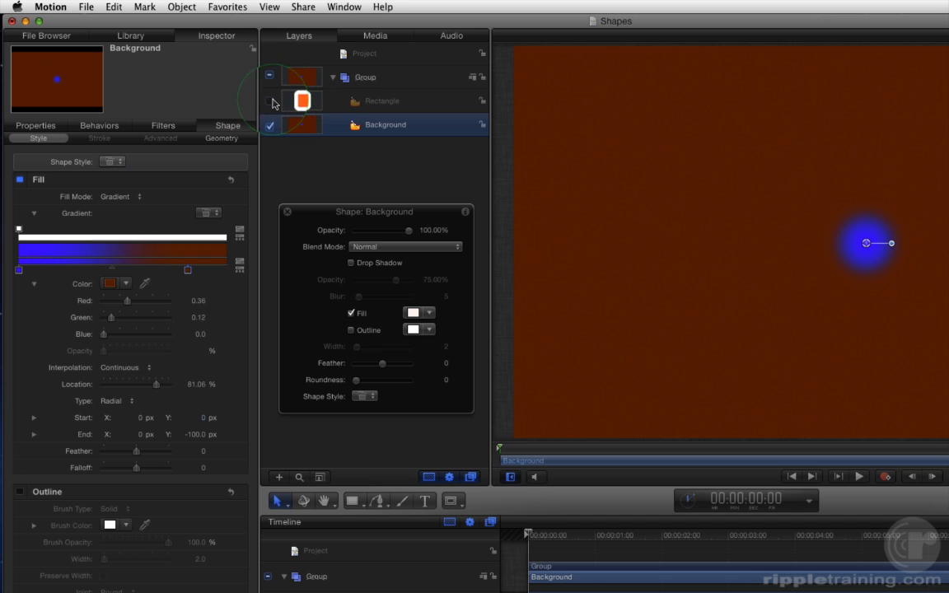
left_click_drag(18, 269, 91, 210)
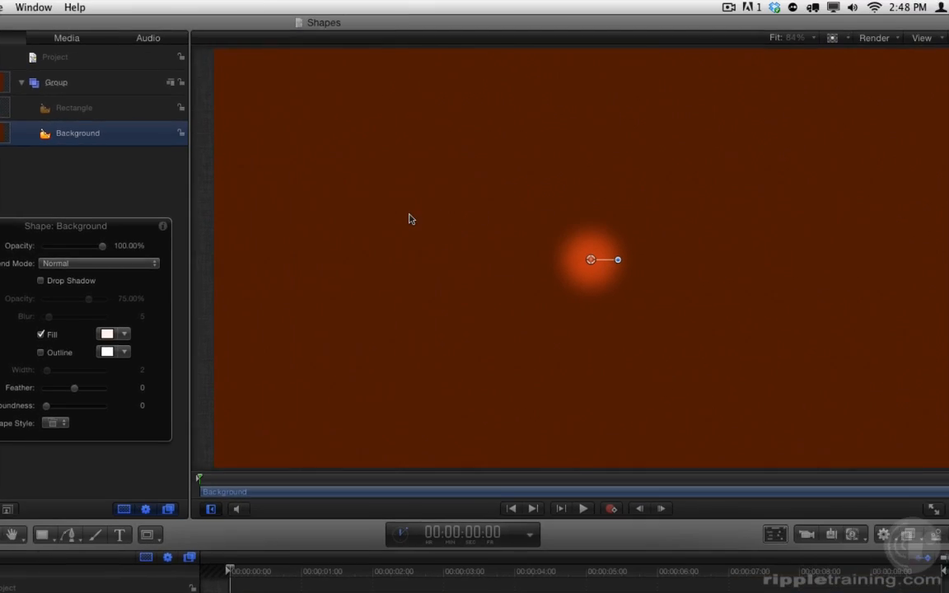
Activate Edit Gradient for the Background and recolor the outer color tag to a lighter reddish brown.
right_click(699, 205)
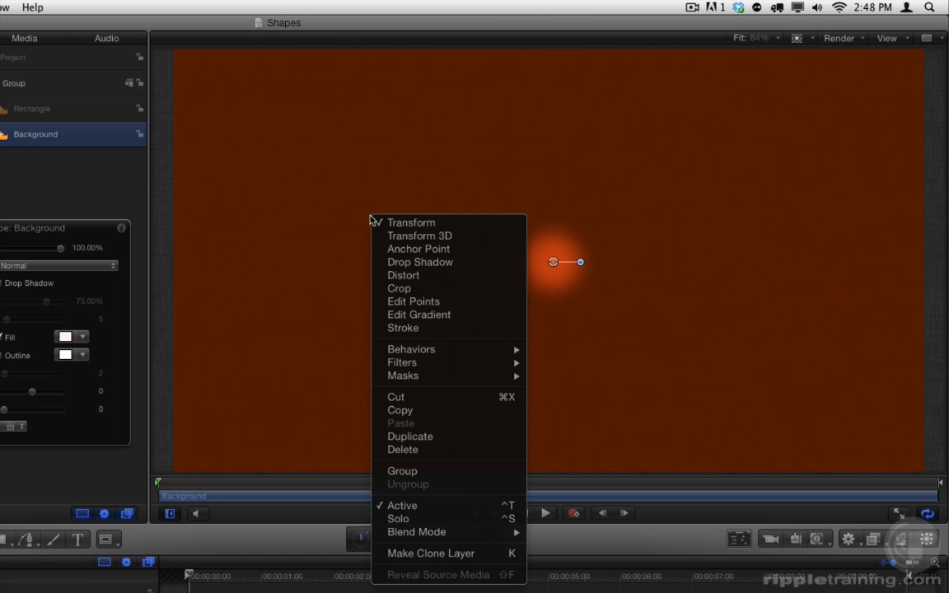
left_click(472, 315)
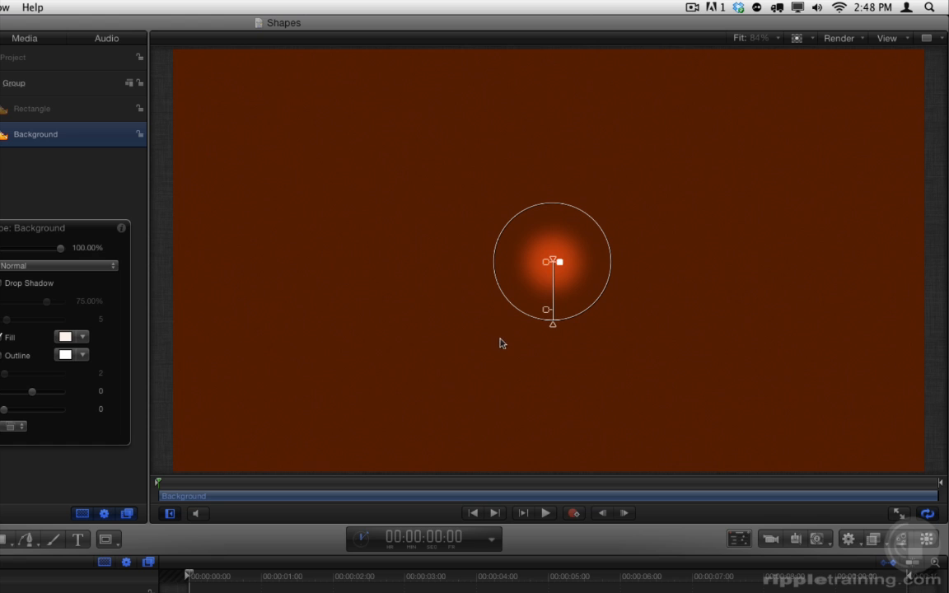
left_click_drag(547, 311, 579, 244)
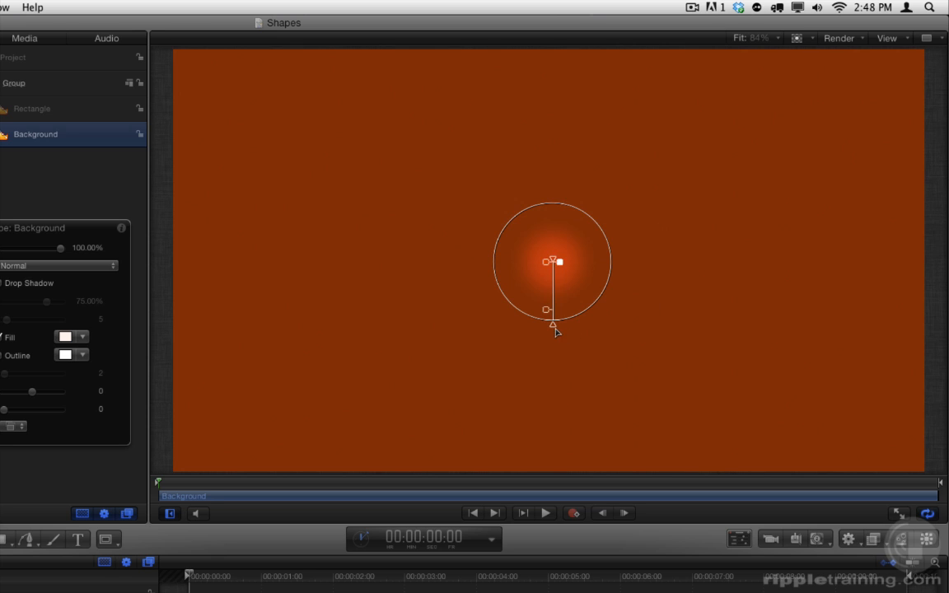
Extend the radial gradient's end point beyond the canvas corner to about X 676.9 px, Y -456 px, and return to the Select/Transform tool.
left_click_drag(554, 326, 884, 515)
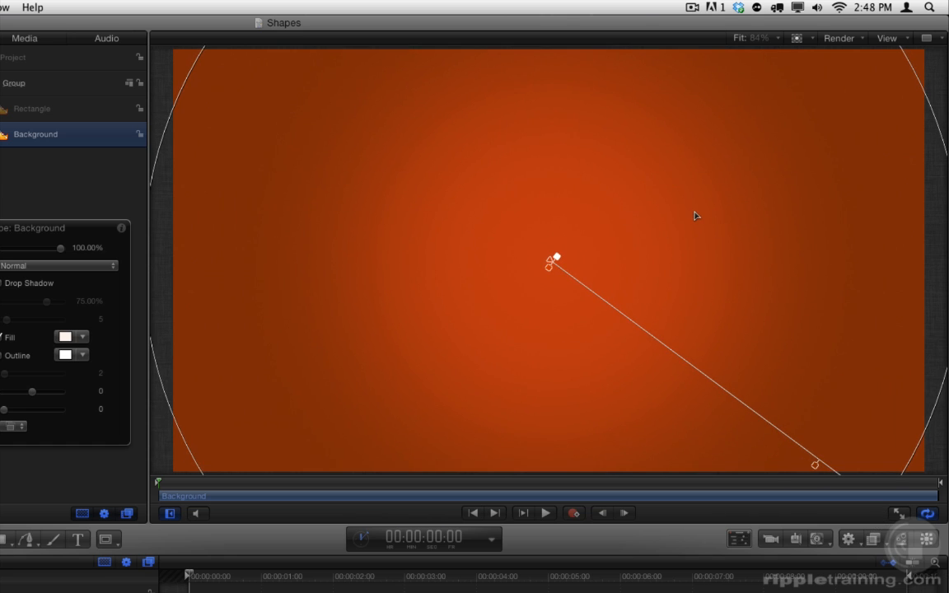
scroll(704, 218, "down", 5)
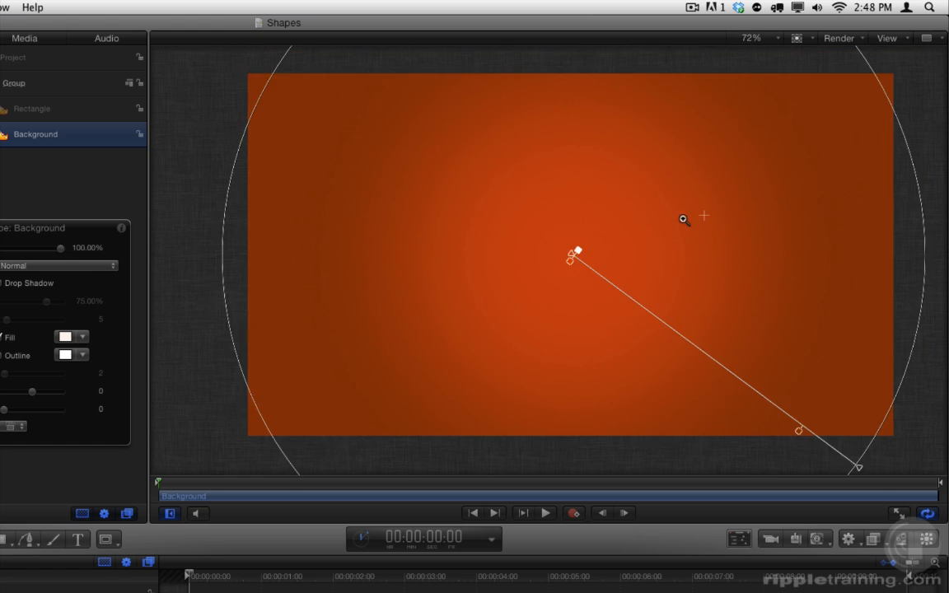
left_click_drag(799, 370, 835, 382)
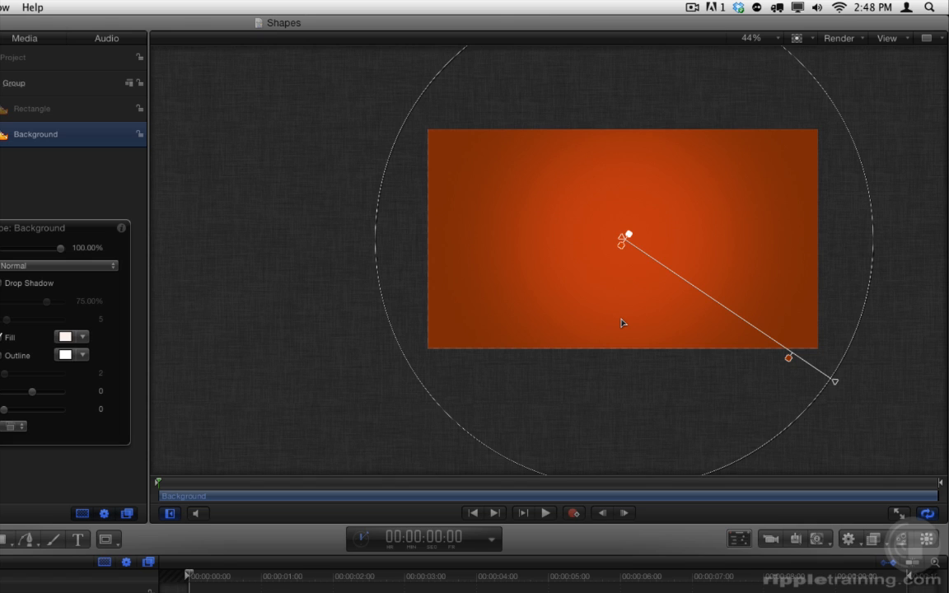
key("shift+z")
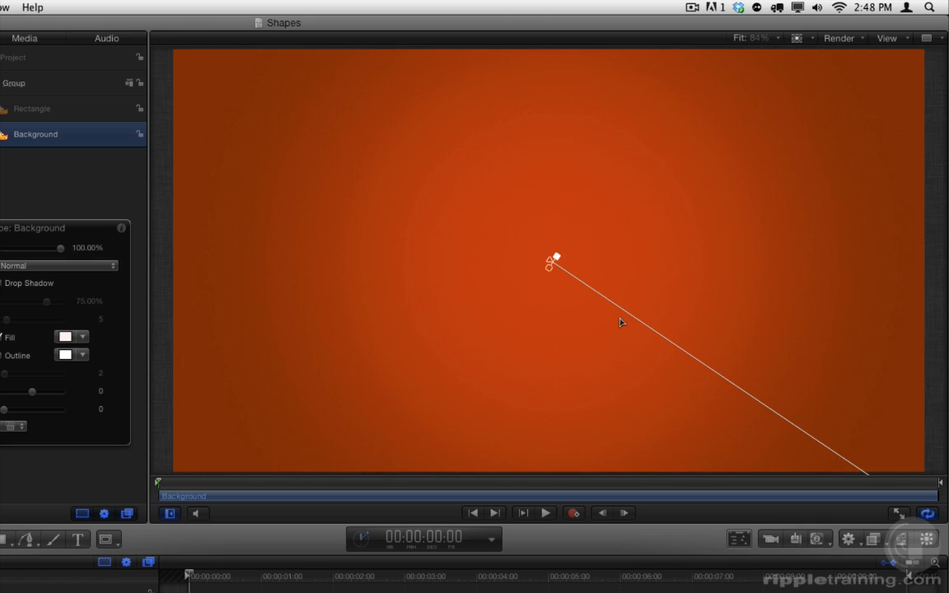
key("shift+s")
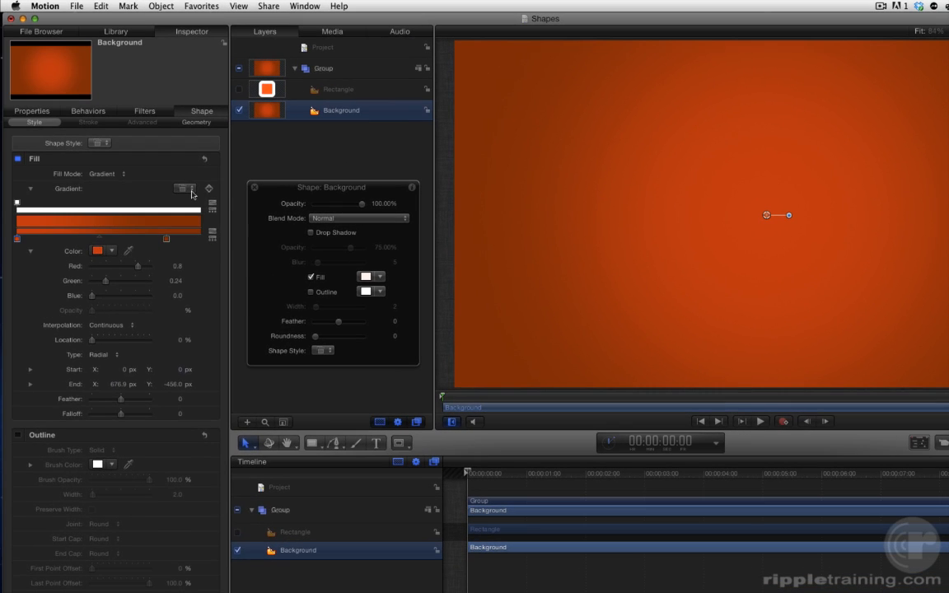
Save the Background's gradient as a Library preset named "Red vignette".
left_click(191, 190)
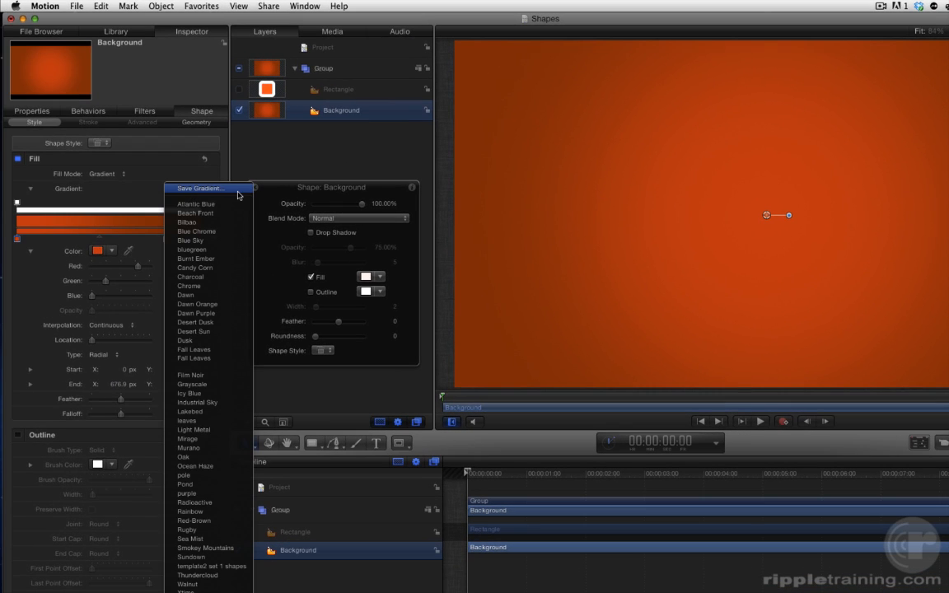
left_click(237, 189)
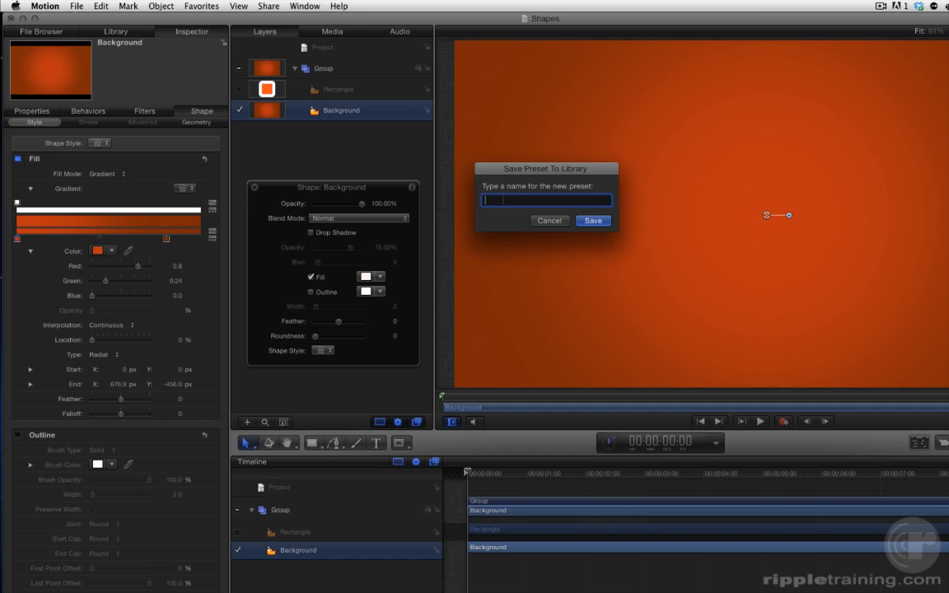
type("Red vignette")
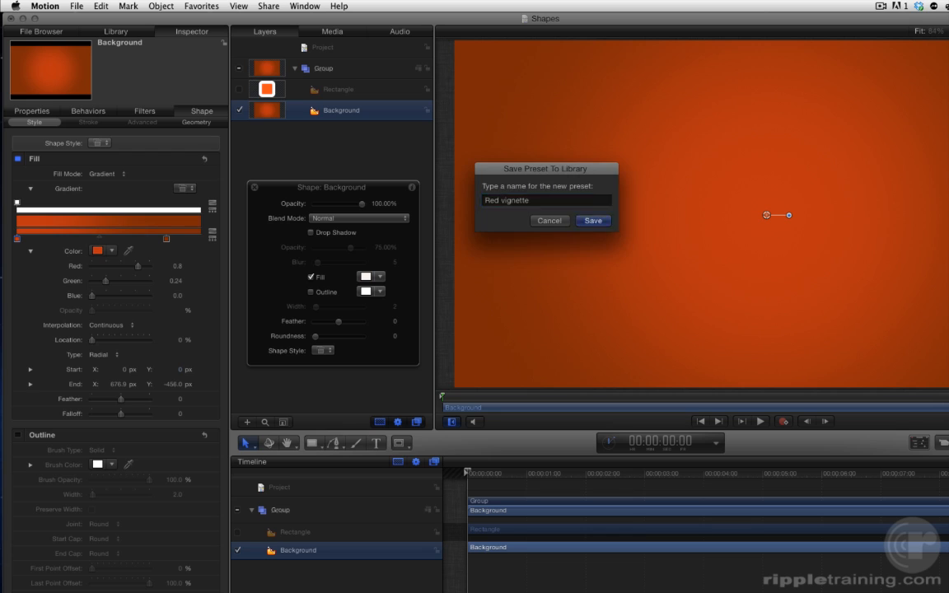
key("Return")
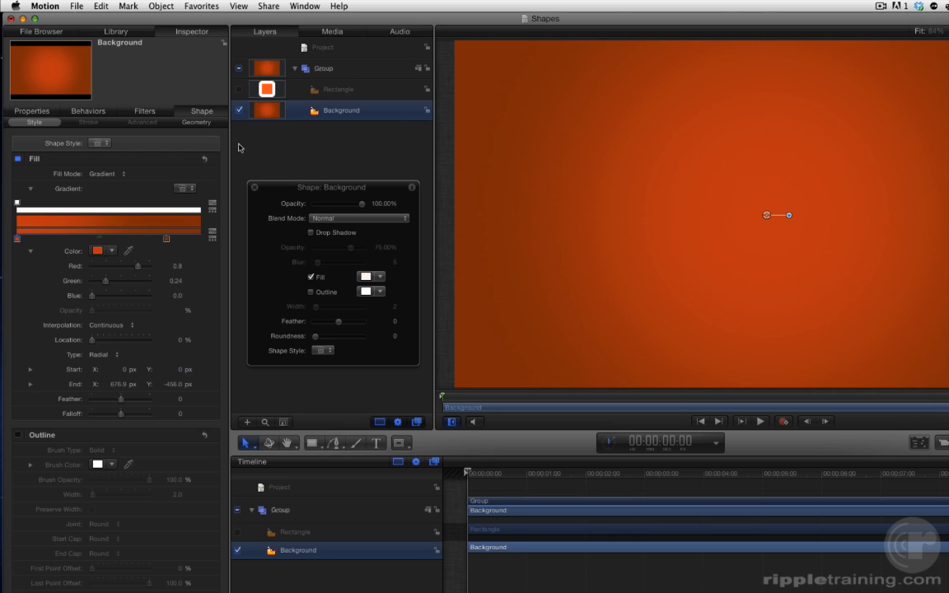
Locate the Red vignette preset in the gradient preset list and in the Library's Gradients category.
left_click(187, 189)
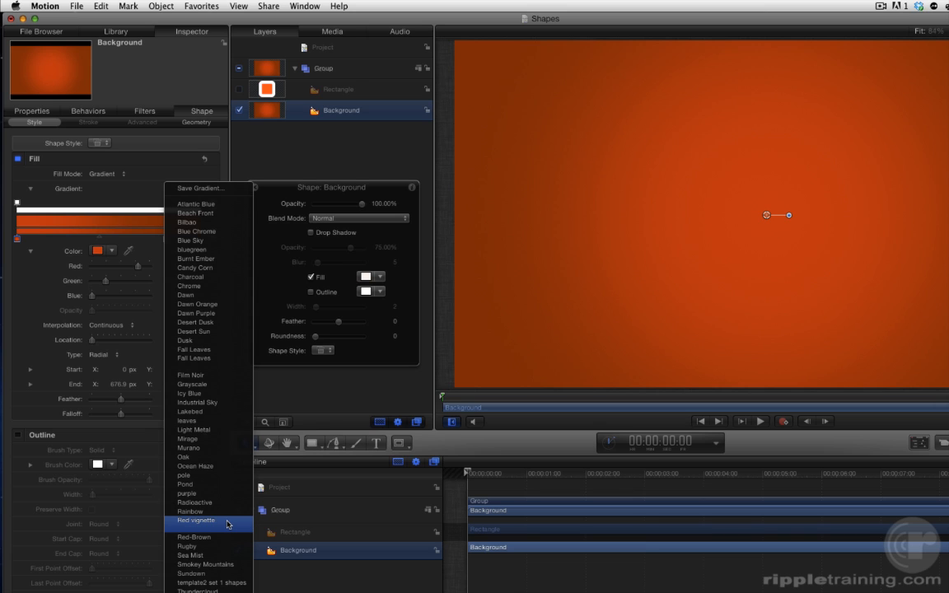
left_click(299, 348)
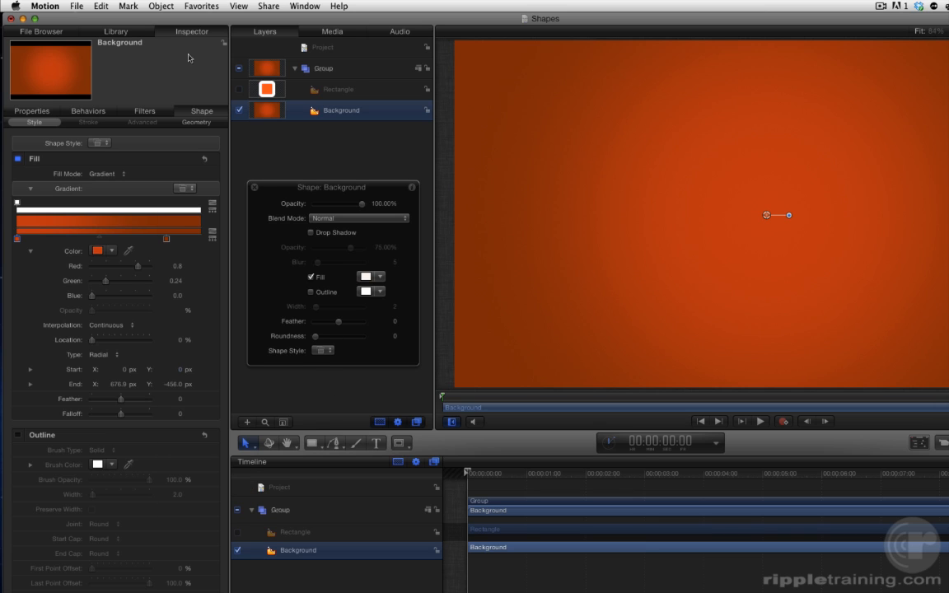
left_click(127, 34)
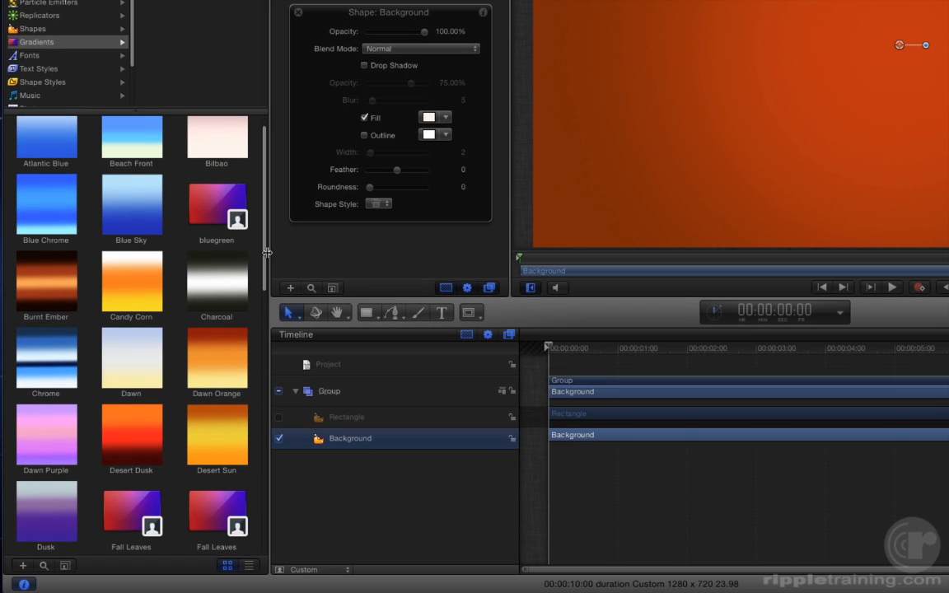
left_click_drag(265, 252, 276, 469)
scroll(265, 486, "down", 4)
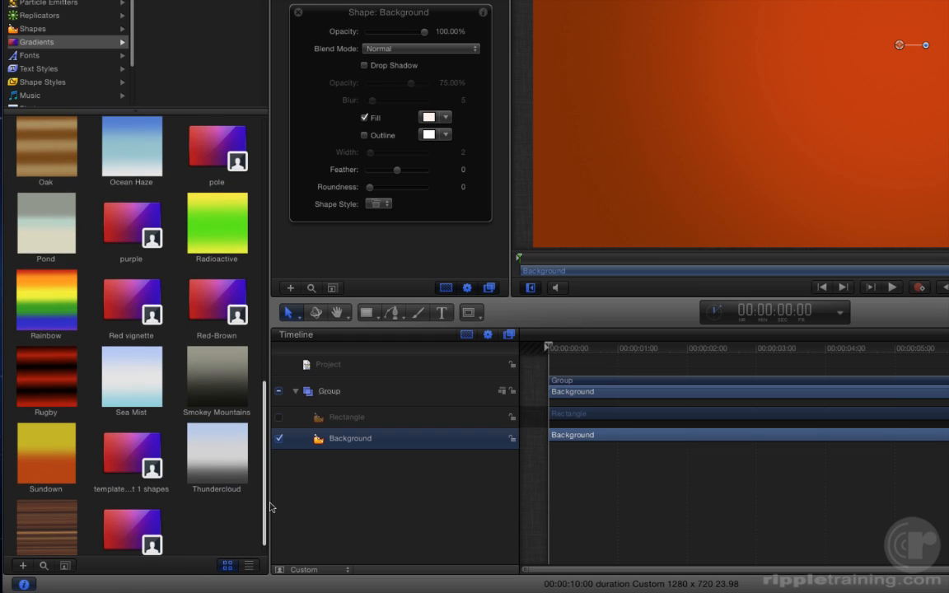
left_click(113, 310)
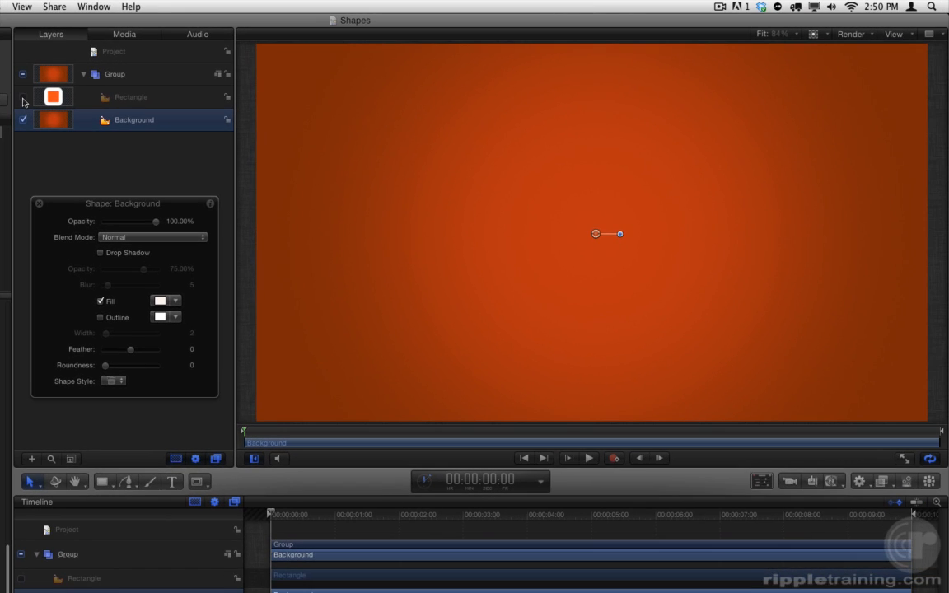
Show the Rectangle layer again and change its fill color to a lighter yellowish orange.
left_click(281, 105)
left_click(132, 99)
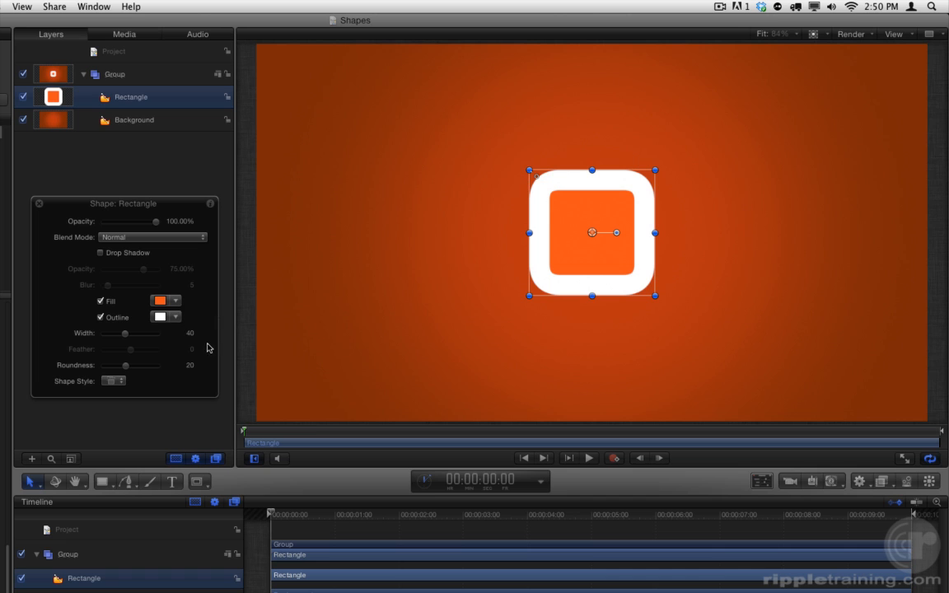
left_click(161, 300)
left_click(200, 323)
left_click_drag(200, 323, 208, 318)
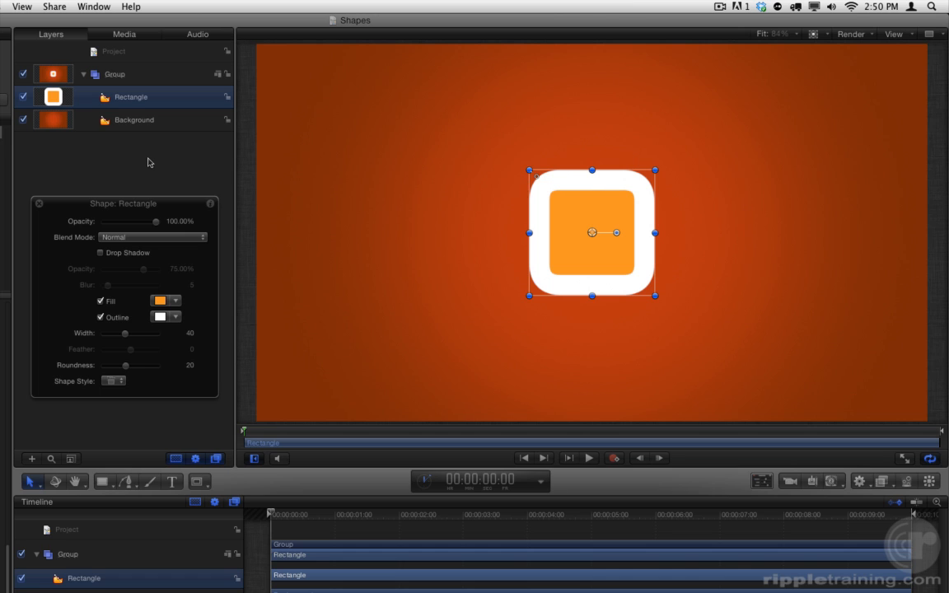
Try stretching the Rectangle horizontally about its center by its side handle, and undo the resize.
left_click_drag(529, 232, 445, 234)
left_click_drag(501, 234, 347, 245)
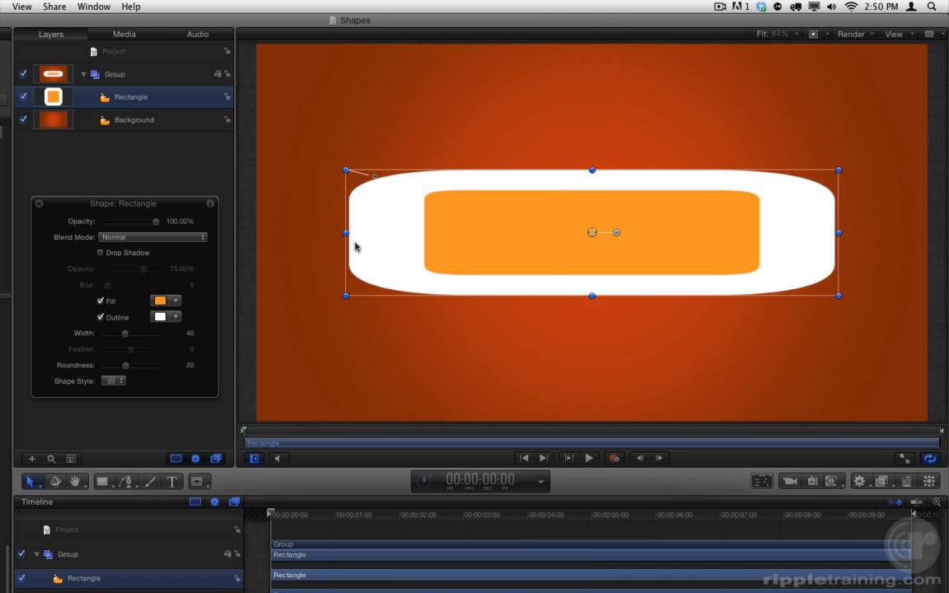
key("super+z")
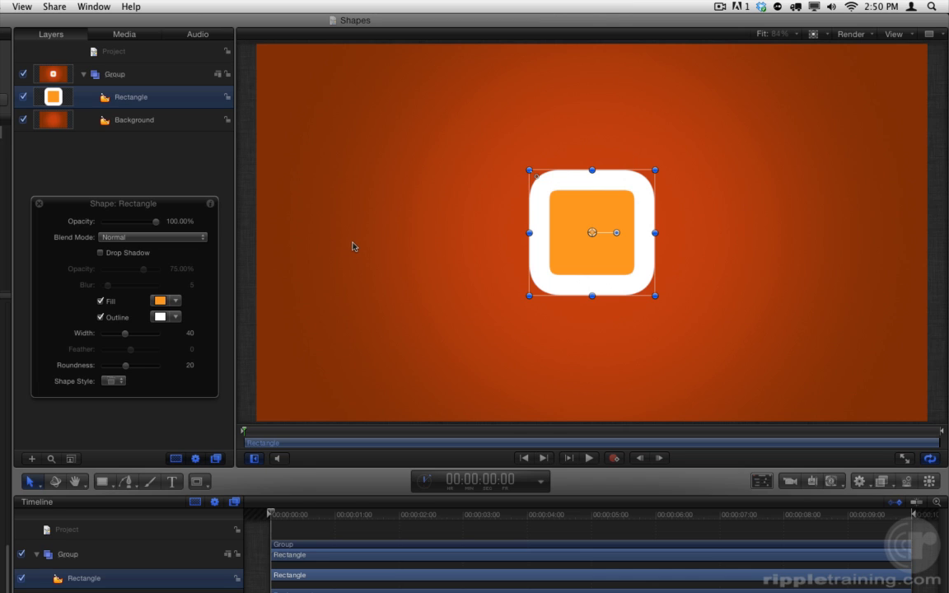
Show the grid and rulers on the canvas and turn on snapping.
left_click(898, 35)
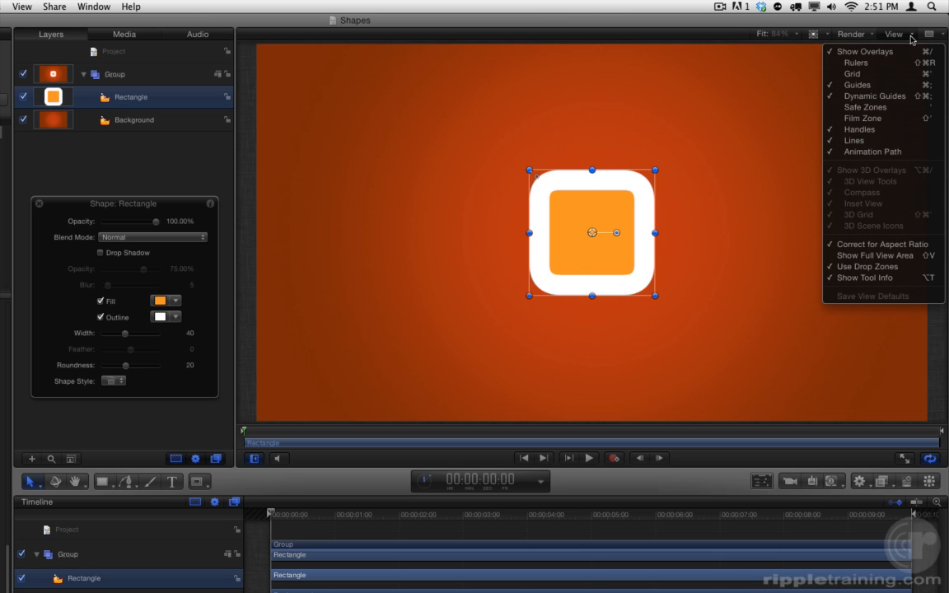
left_click(904, 77)
left_click(900, 35)
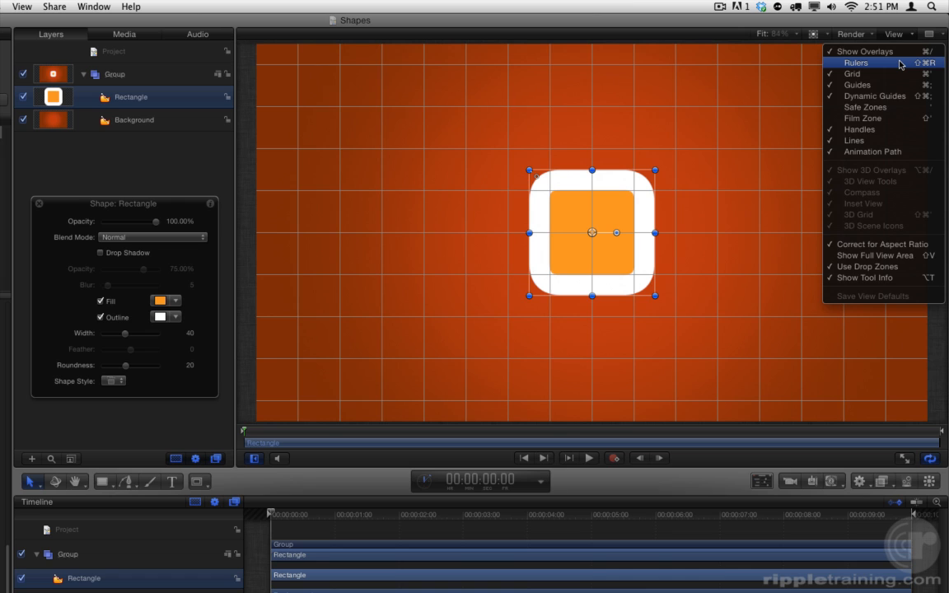
left_click(901, 63)
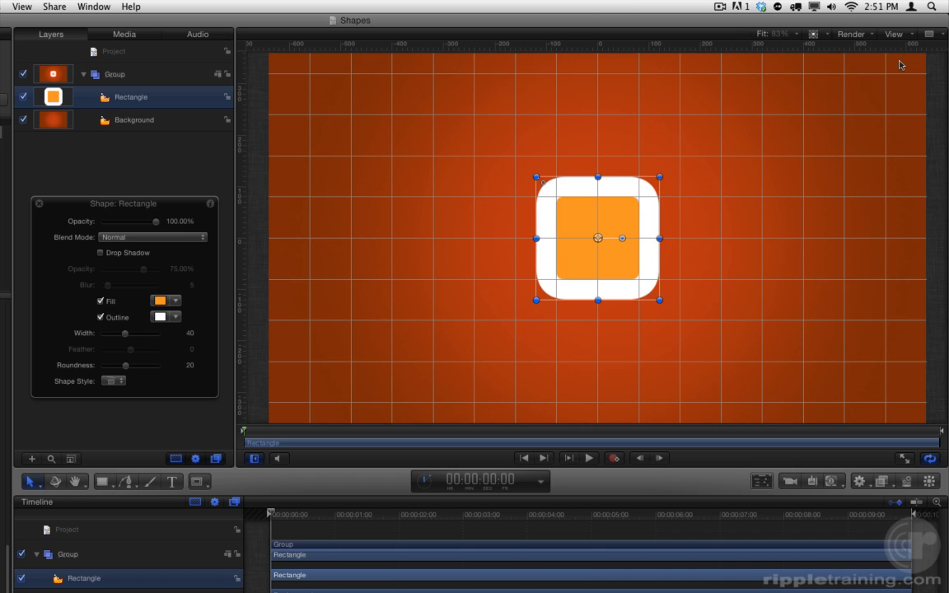
left_click(22, 6)
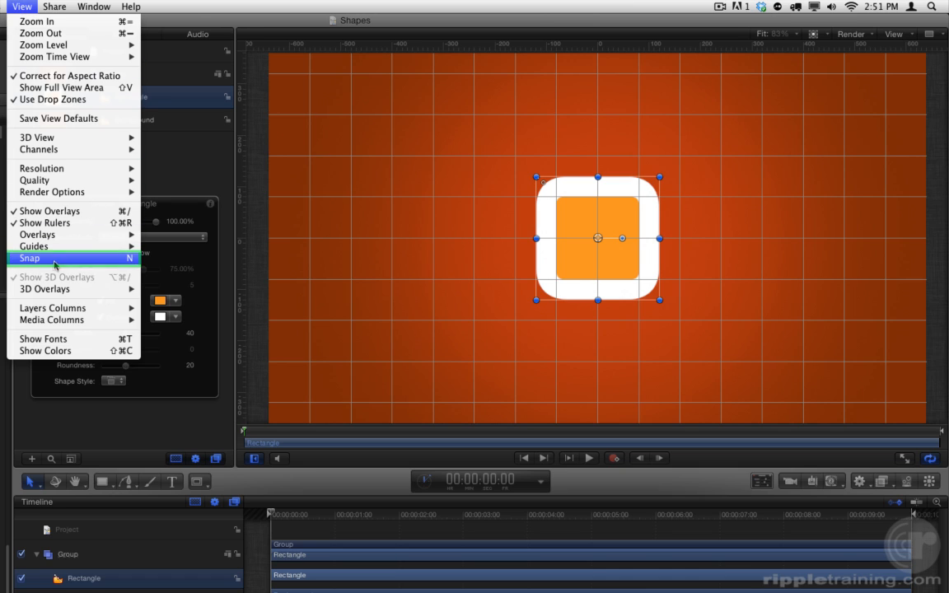
left_click(90, 263)
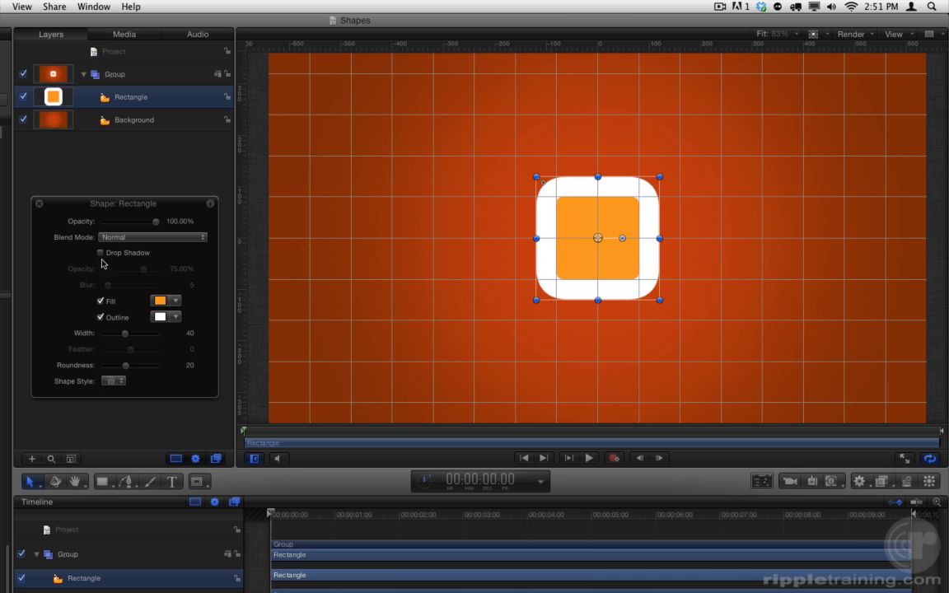
Move the Rectangle's four control points to X ±240 px, Y ±80 px to form a wide bar, and set its outline width to 20.
right_click(583, 217)
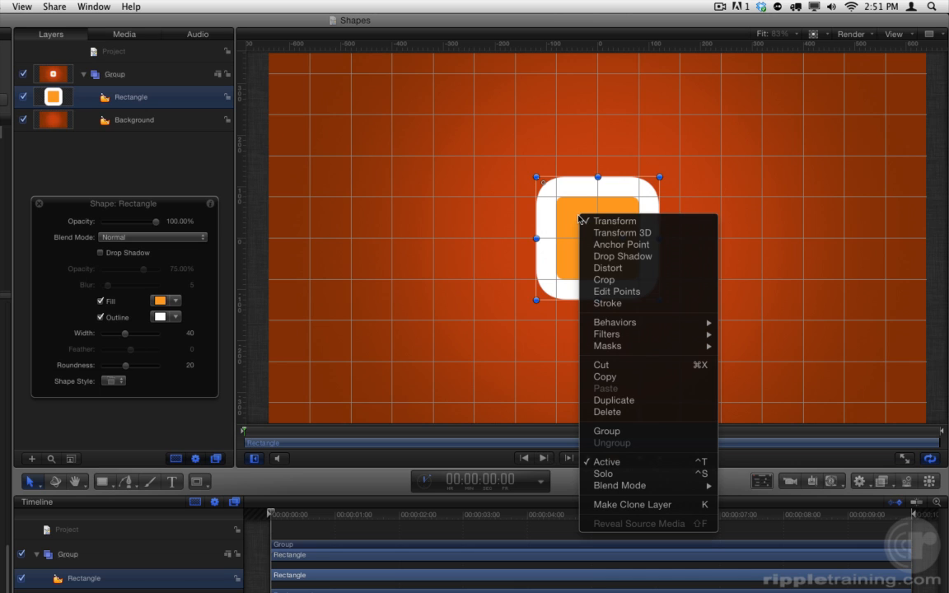
left_click(614, 292)
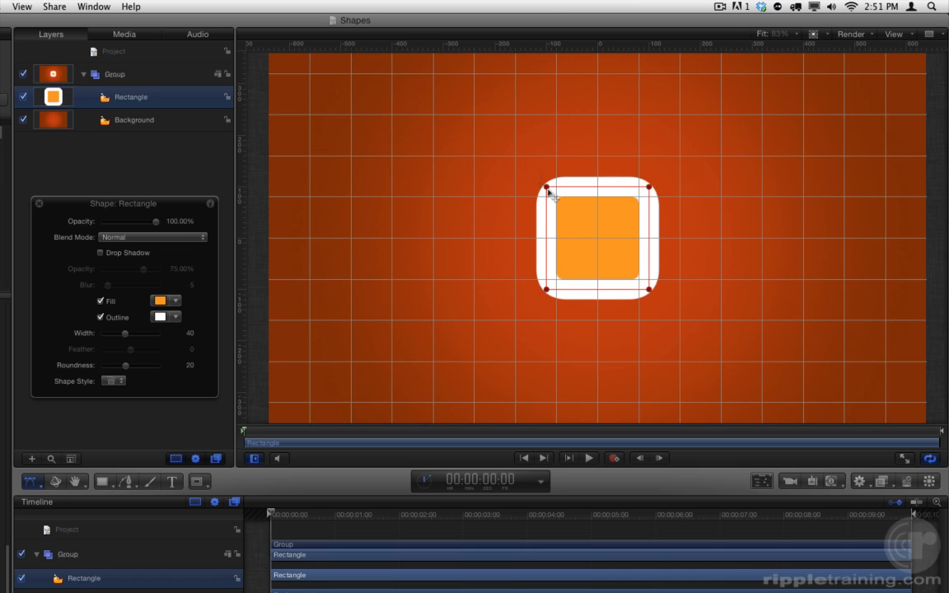
left_click_drag(546, 187, 476, 201)
left_click_drag(547, 289, 476, 282)
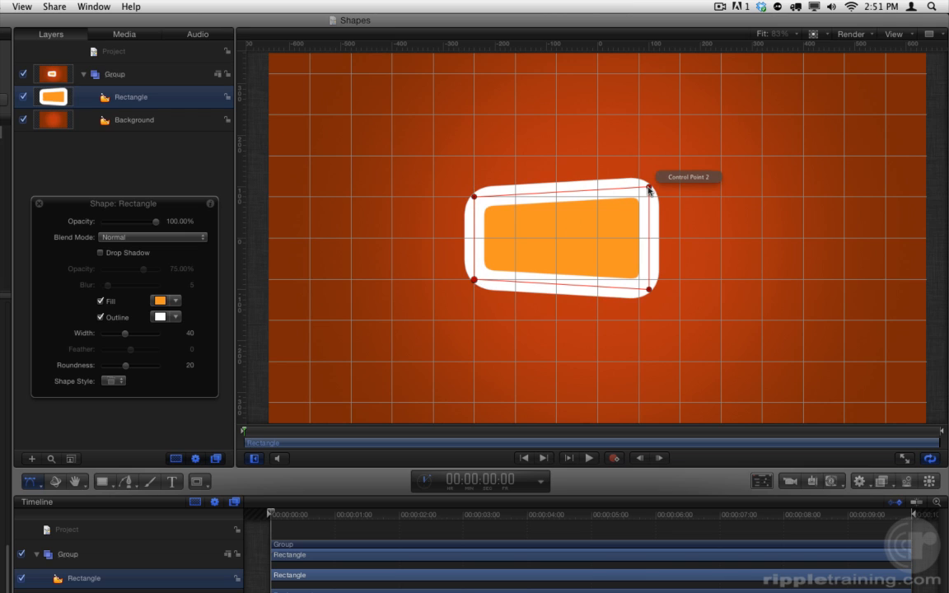
left_click_drag(648, 190, 722, 197)
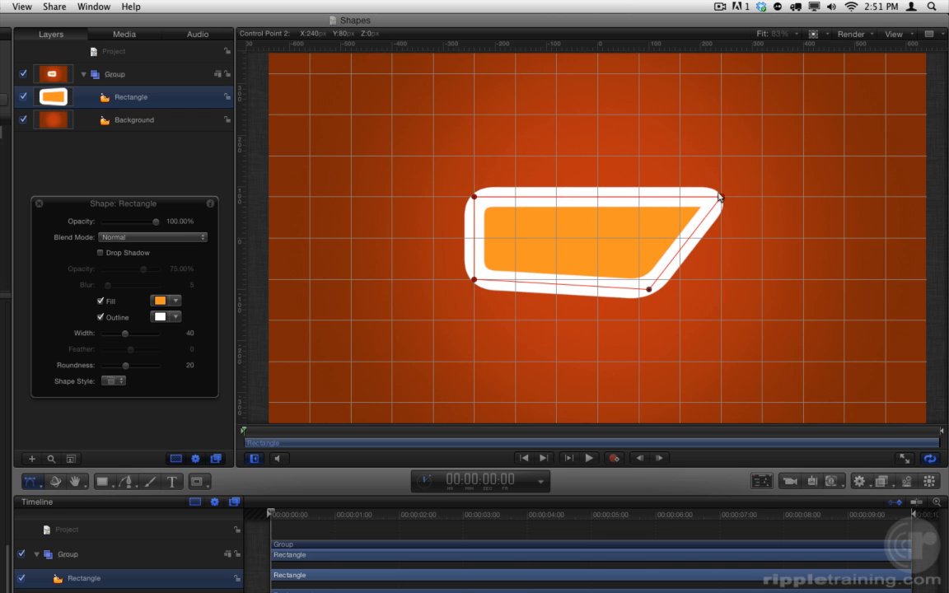
left_click_drag(655, 287, 718, 281)
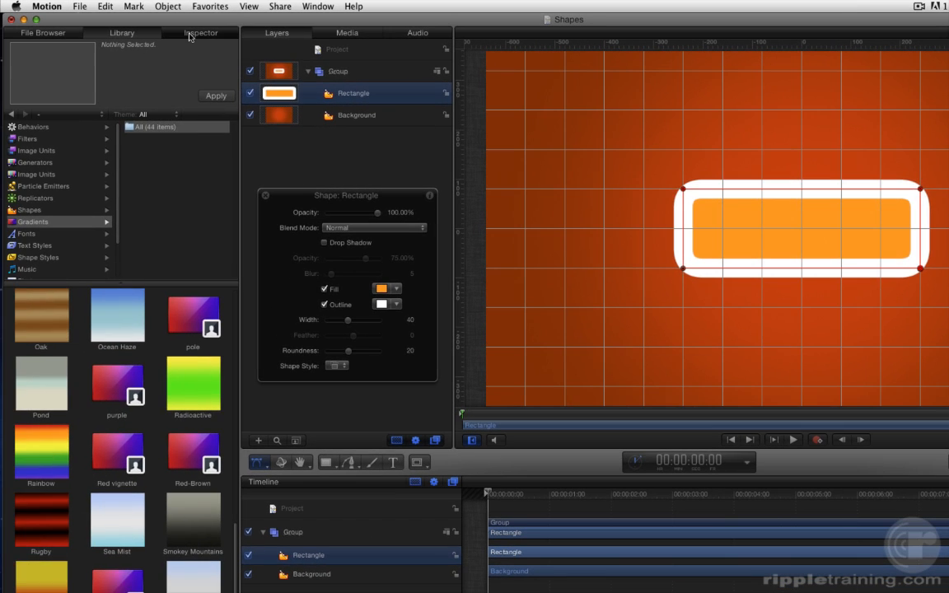
left_click(190, 33)
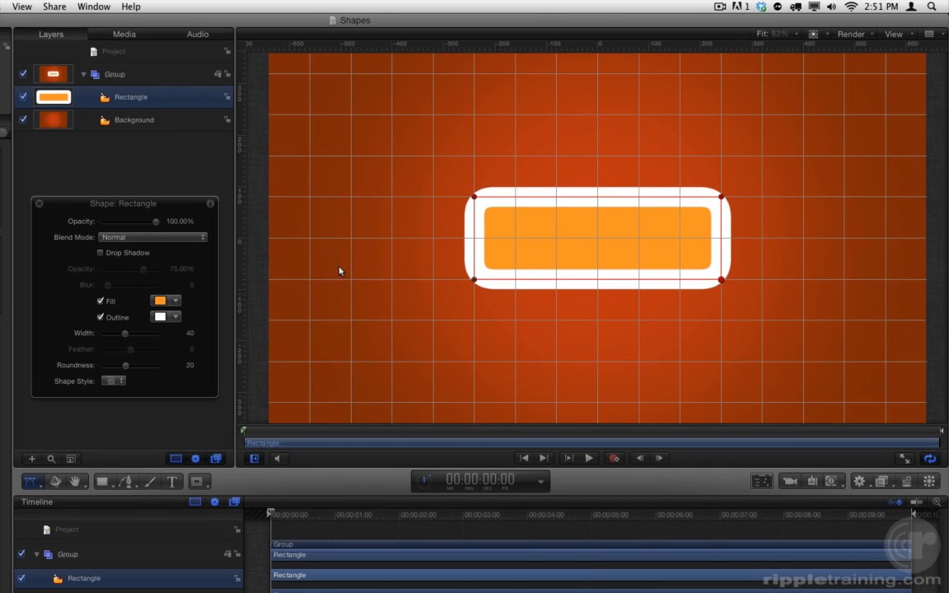
key("shift+s")
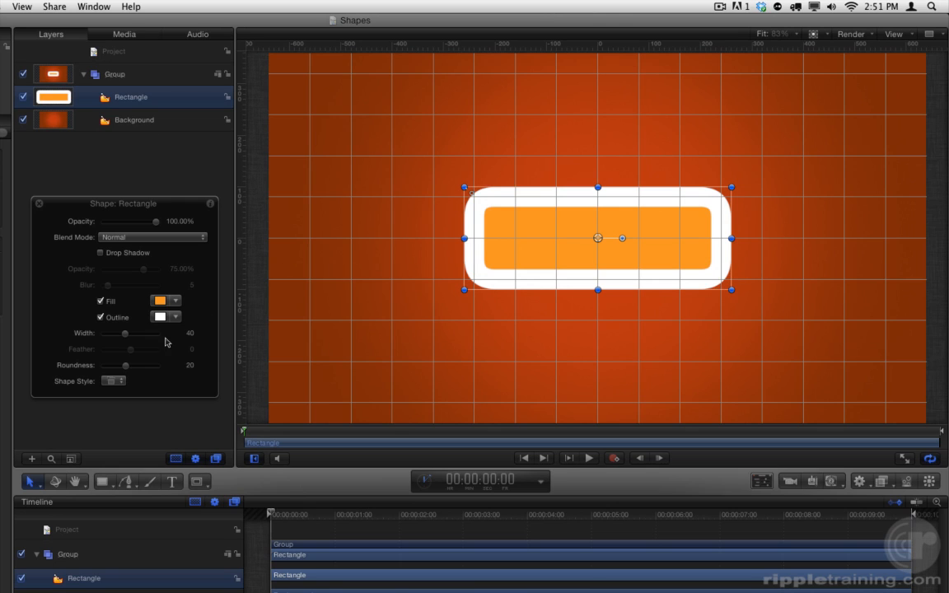
mouse_move(124, 333)
left_mouse_down()
mouse_move(99, 335)
mouse_move(114, 339)
left_mouse_up()
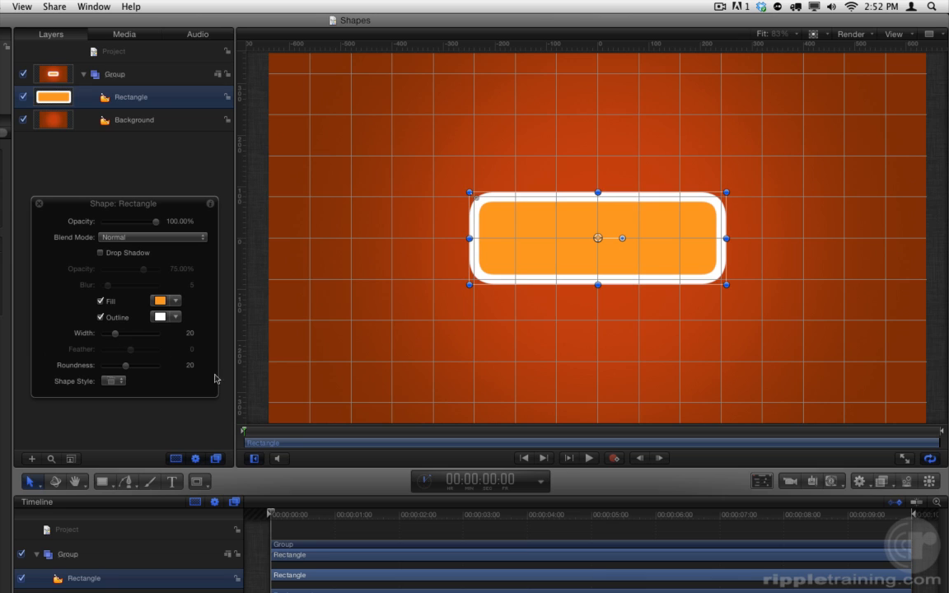
Draw a circle about 340 px in diameter from the canvas center and place it behind the Rectangle.
left_click(111, 485)
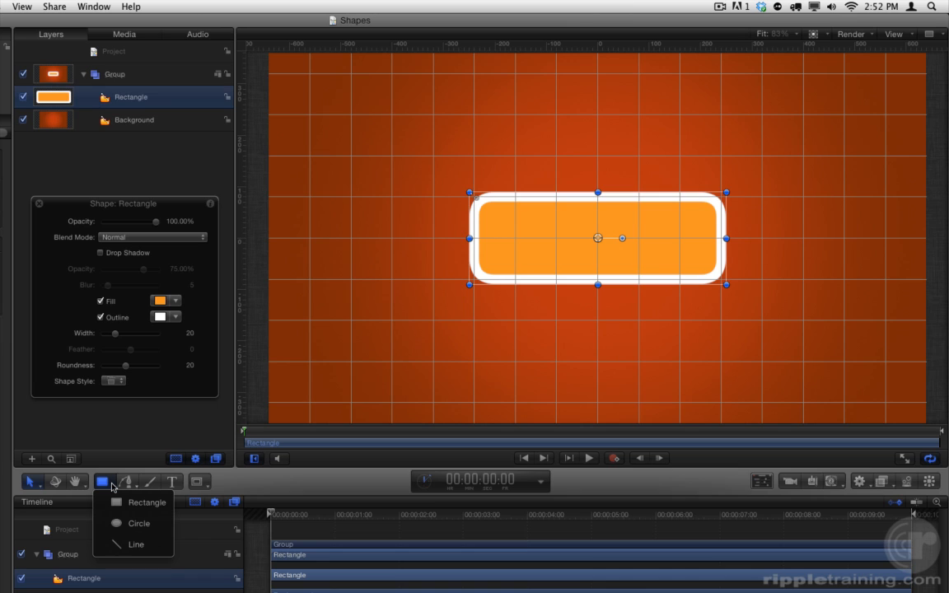
left_click(158, 523)
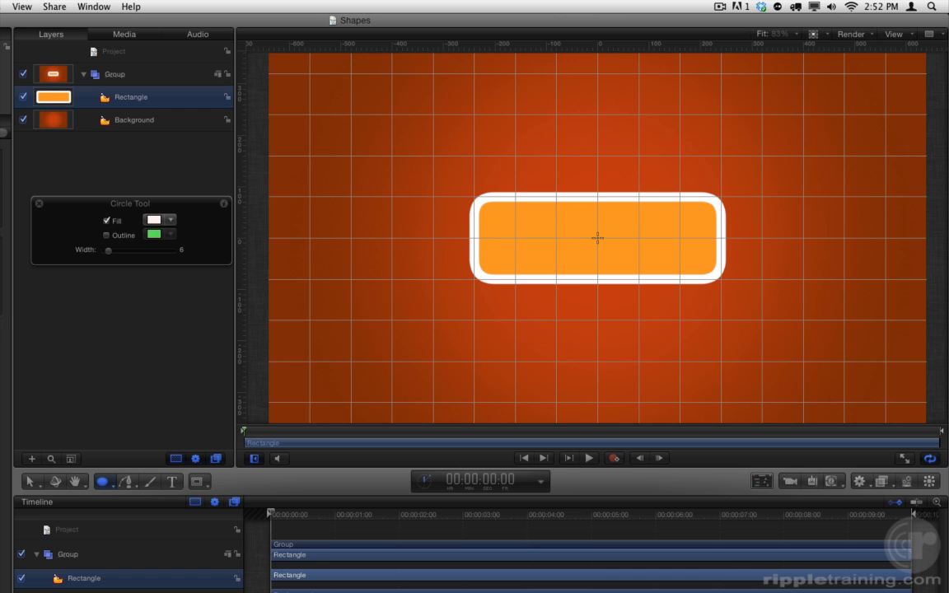
left_click_drag(597, 239, 510, 174)
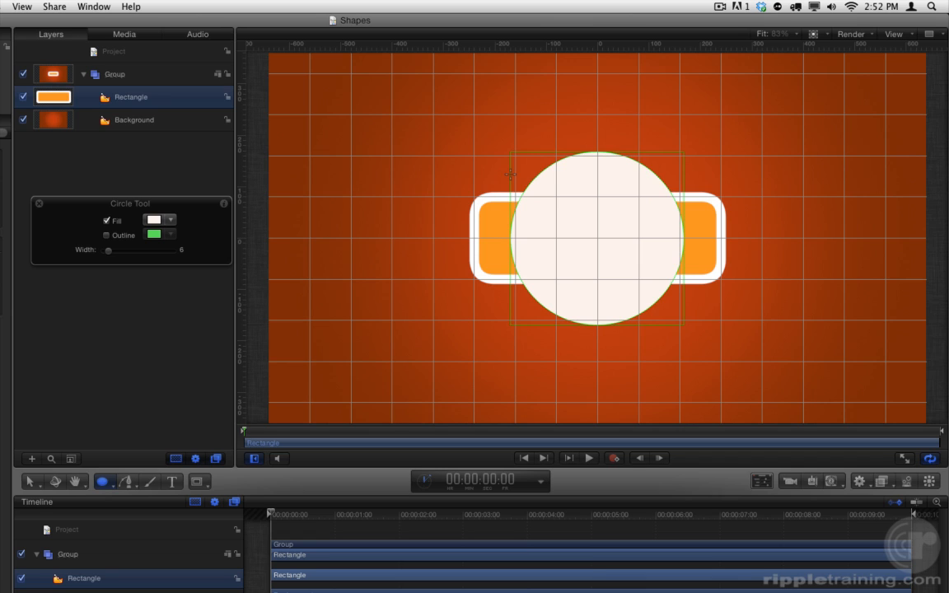
left_click_drag(511, 173, 511, 174)
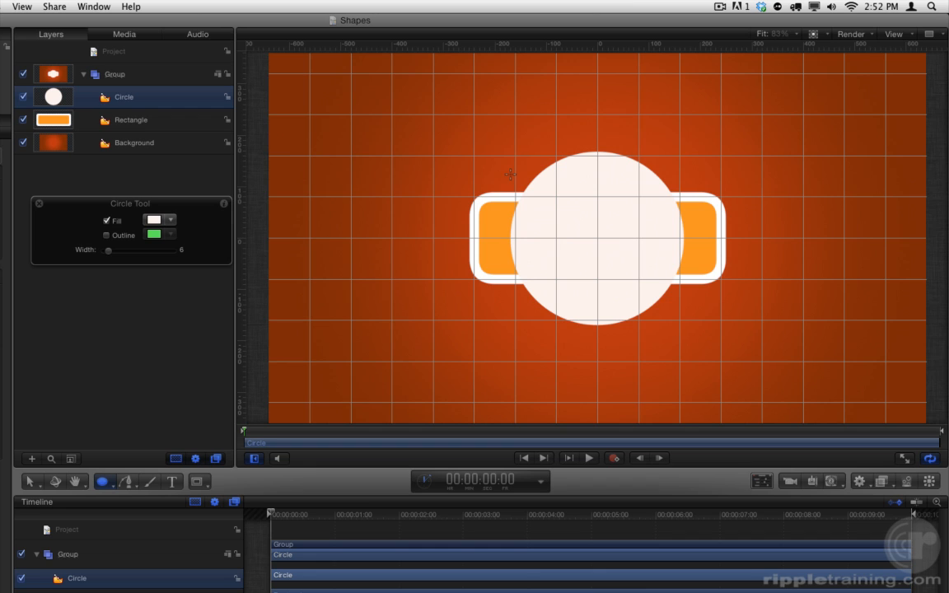
key("s")
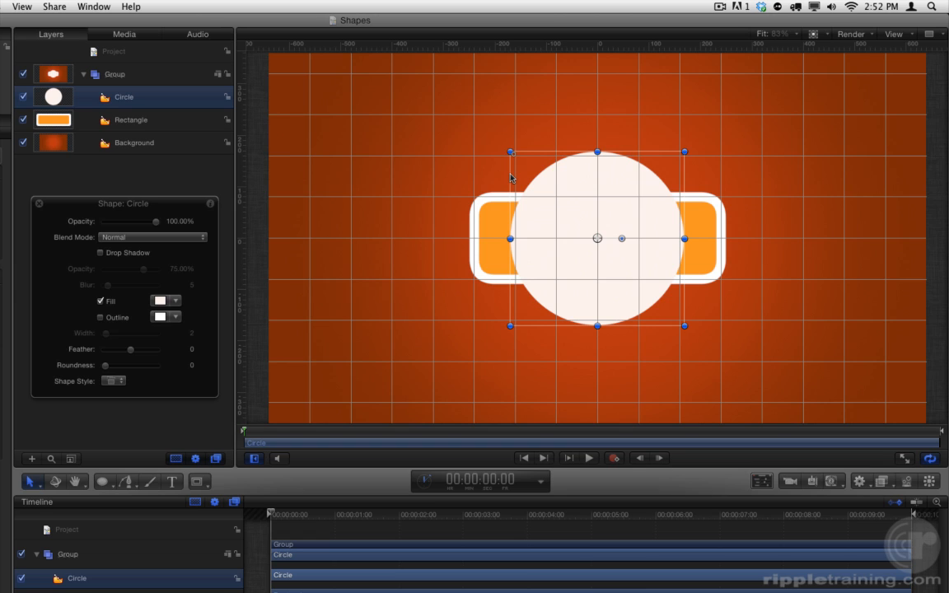
key("super+bracketleft")
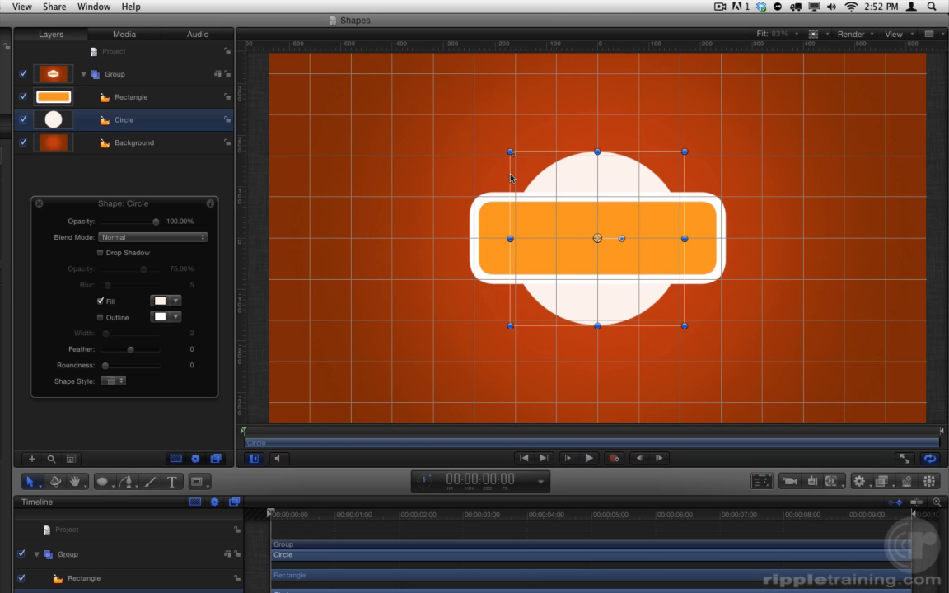
Fill the Circle with a deeper orange than the Rectangle's and add a white outline with a width of 30.
left_click(176, 302)
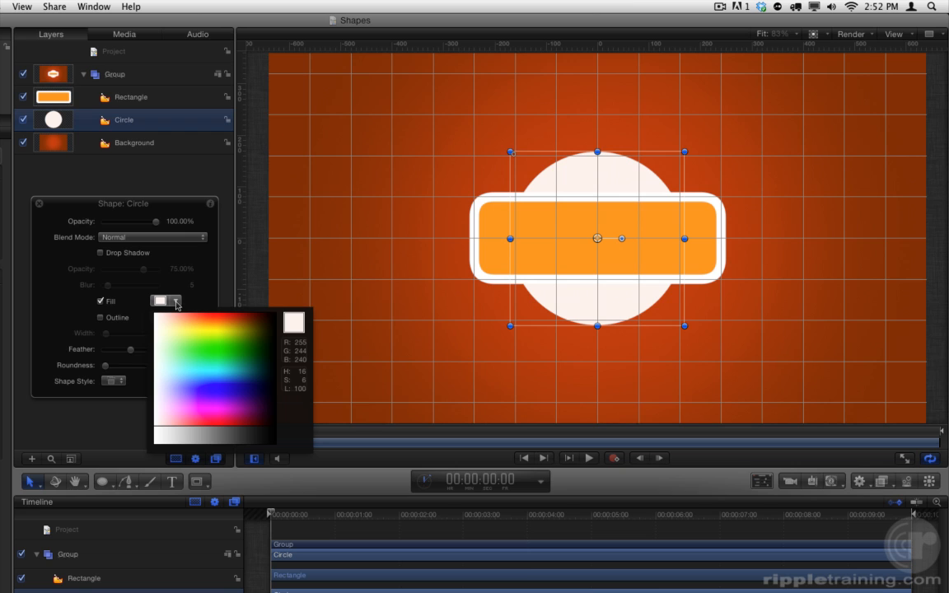
left_click_drag(184, 318, 224, 317)
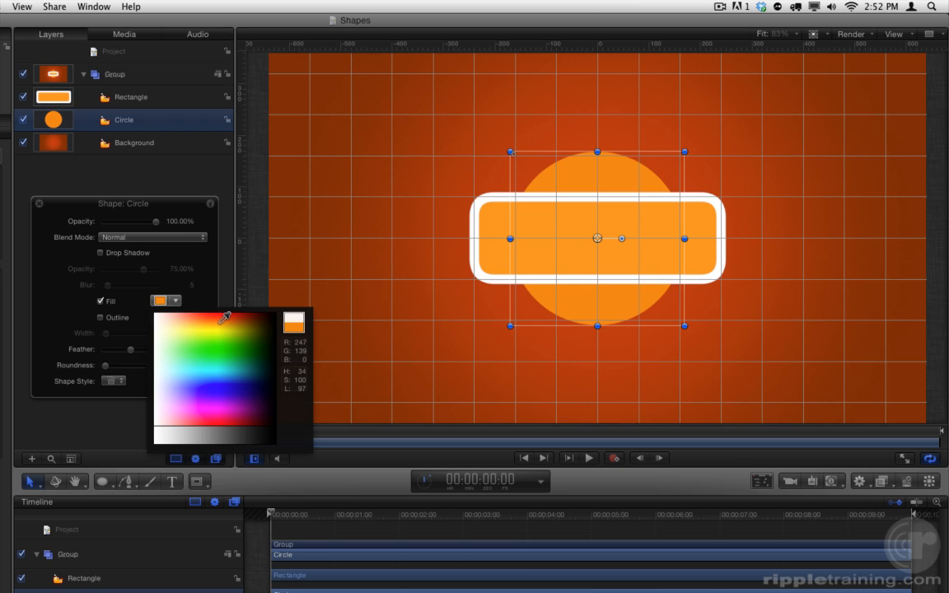
left_click(100, 317)
left_click_drag(107, 334, 121, 335)
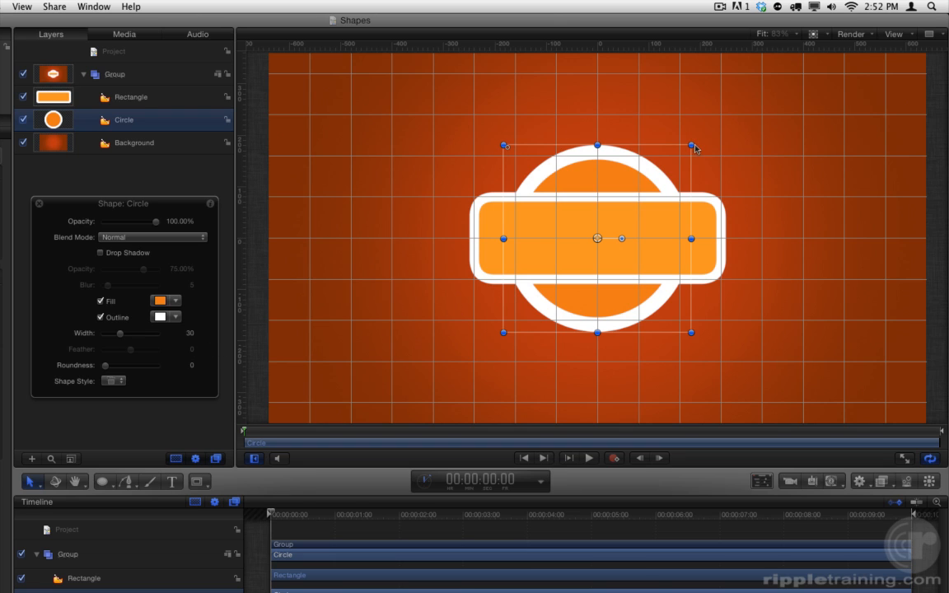
Scale the Circle up to about 103.5% and set its X and Y position to 0 px.
mouse_move(692, 145)
left_mouse_down()
mouse_move(670, 167)
mouse_move(707, 132)
mouse_move(689, 166)
left_mouse_up()
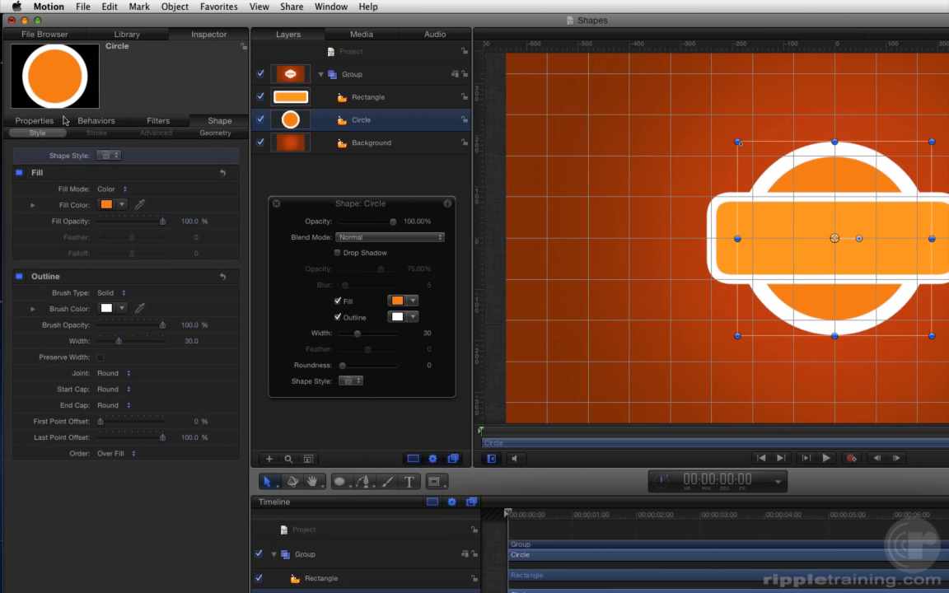
left_click(45, 125)
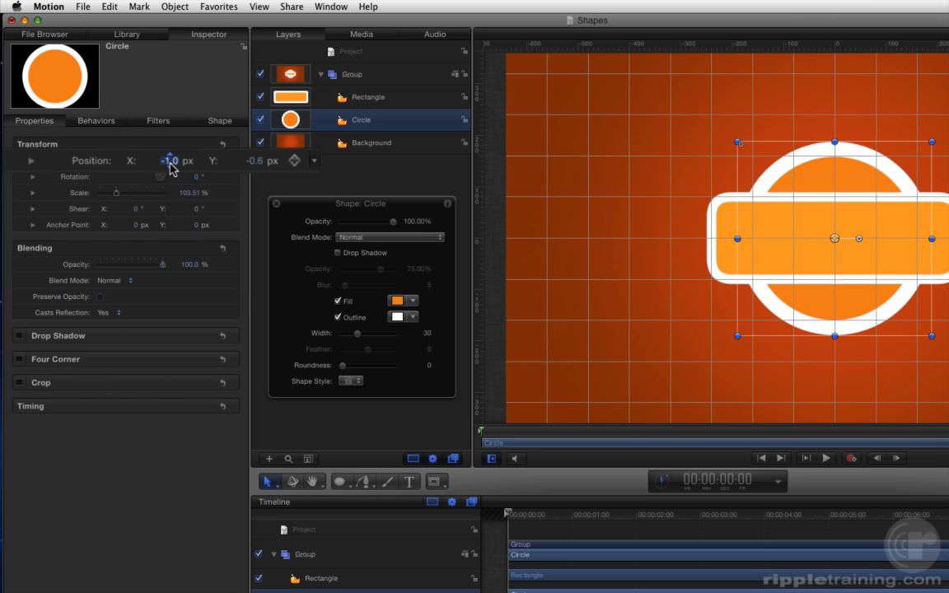
type("0")
key("Tab")
type("0")
key("Return")
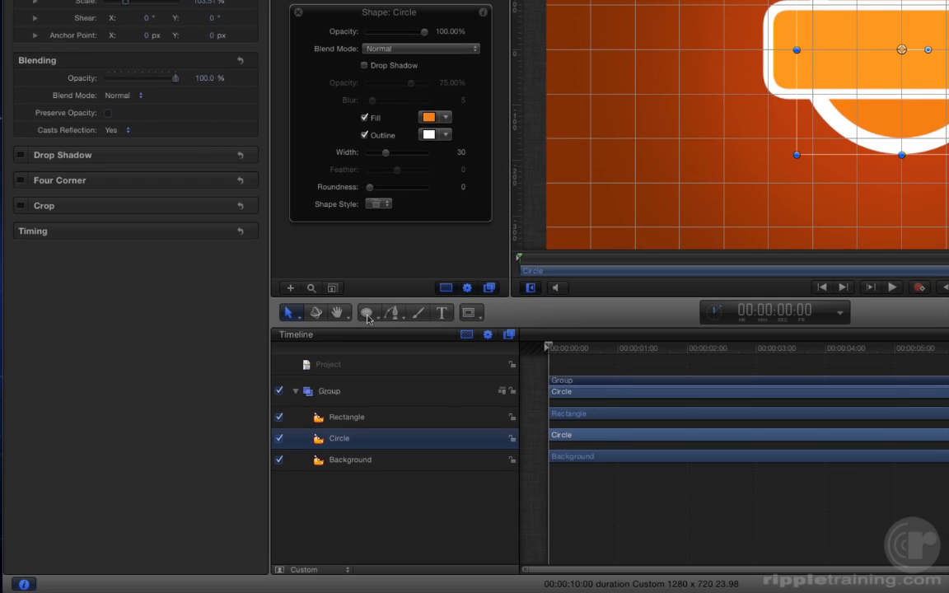
Draw a horizontal line across the full canvas width through its center and place it between the Circle and Background layers.
left_click(341, 486)
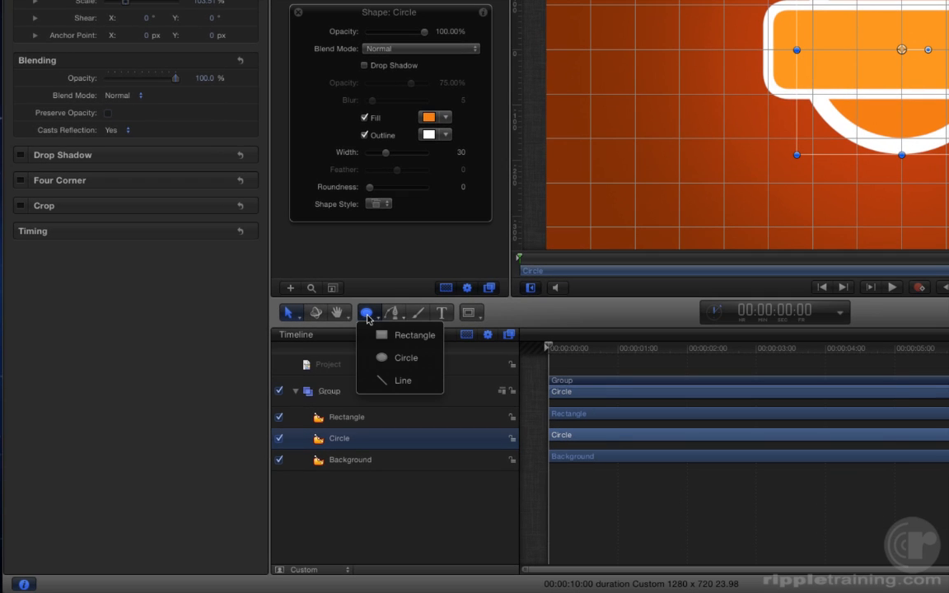
left_click(429, 387)
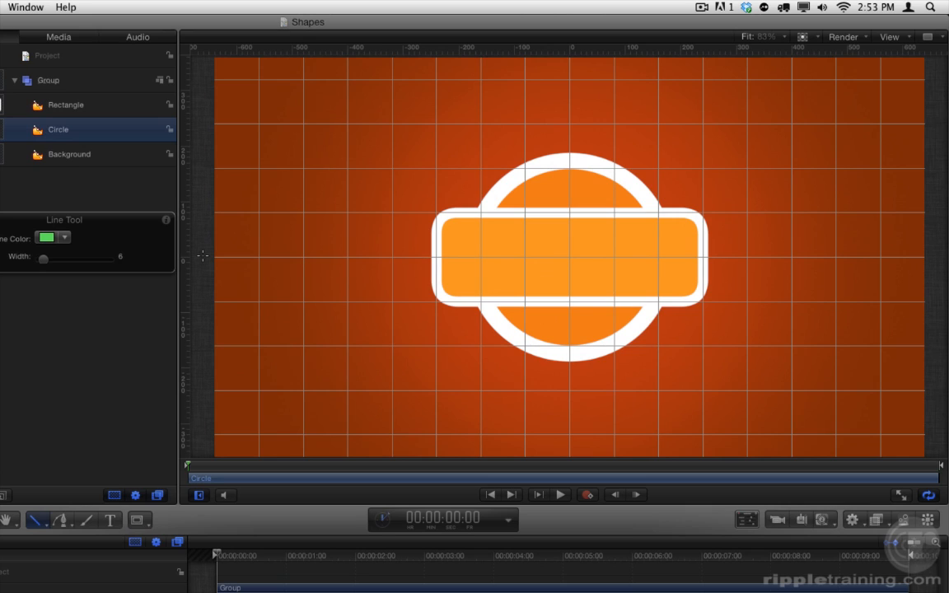
left_click_drag(202, 257, 942, 268)
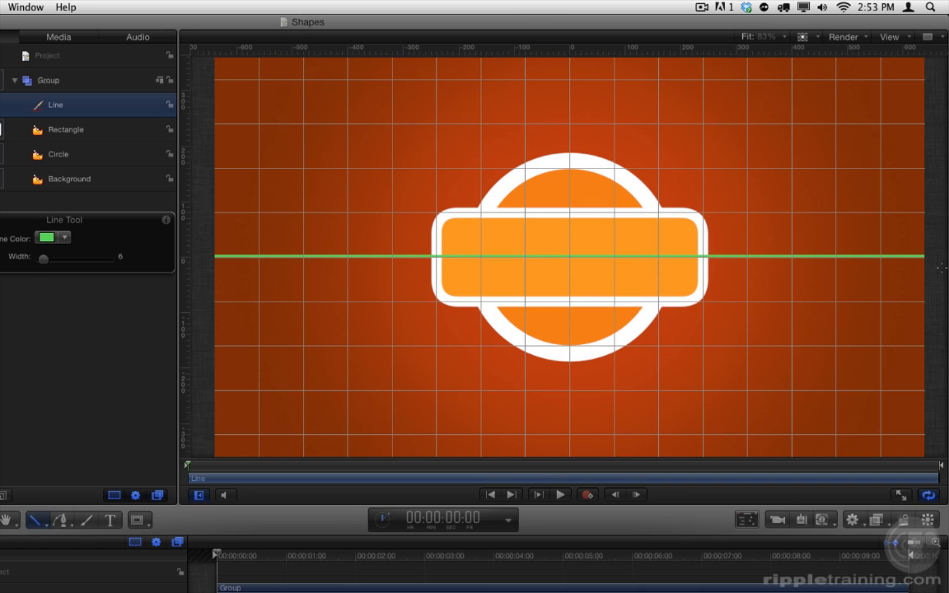
left_click_drag(942, 267, 944, 272)
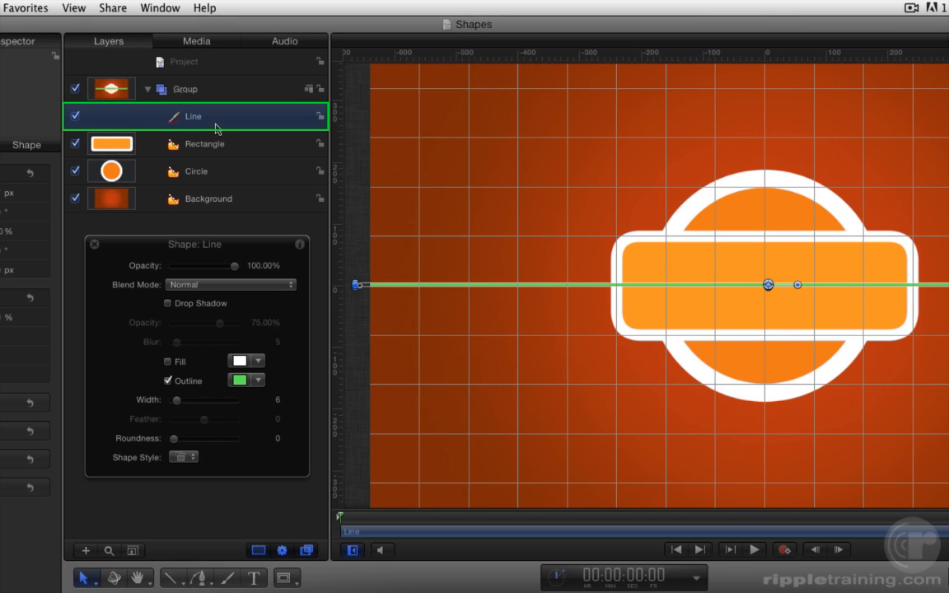
left_click_drag(174, 116, 172, 186)
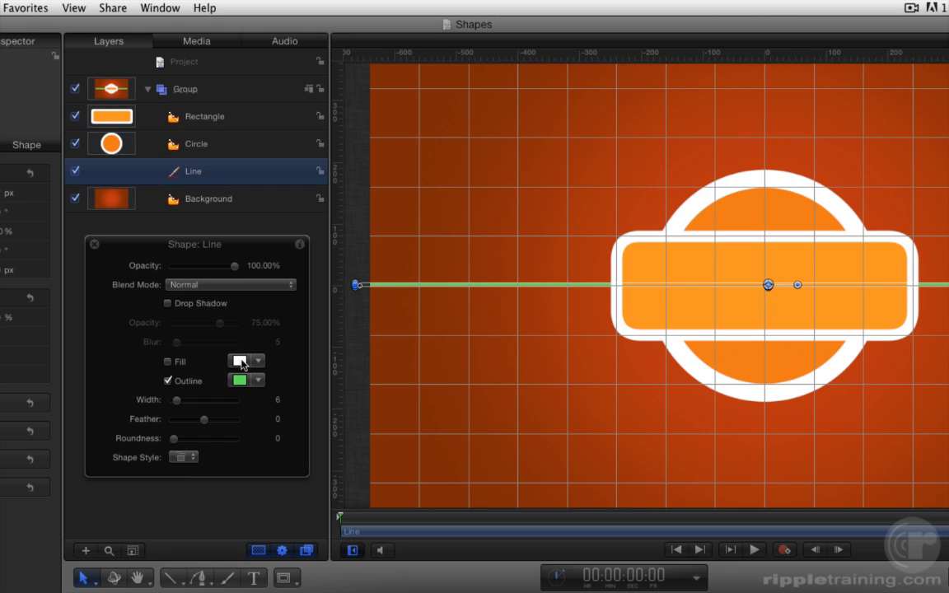
Copy the Line's white fill color to its outline and set the outline width to 22.
left_click_drag(241, 368, 240, 383)
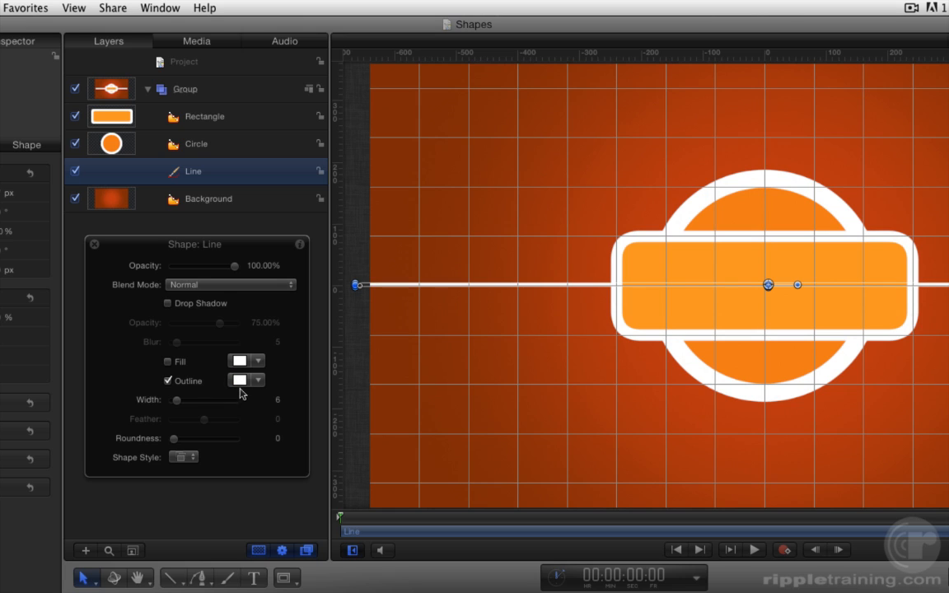
left_click_drag(176, 400, 191, 406)
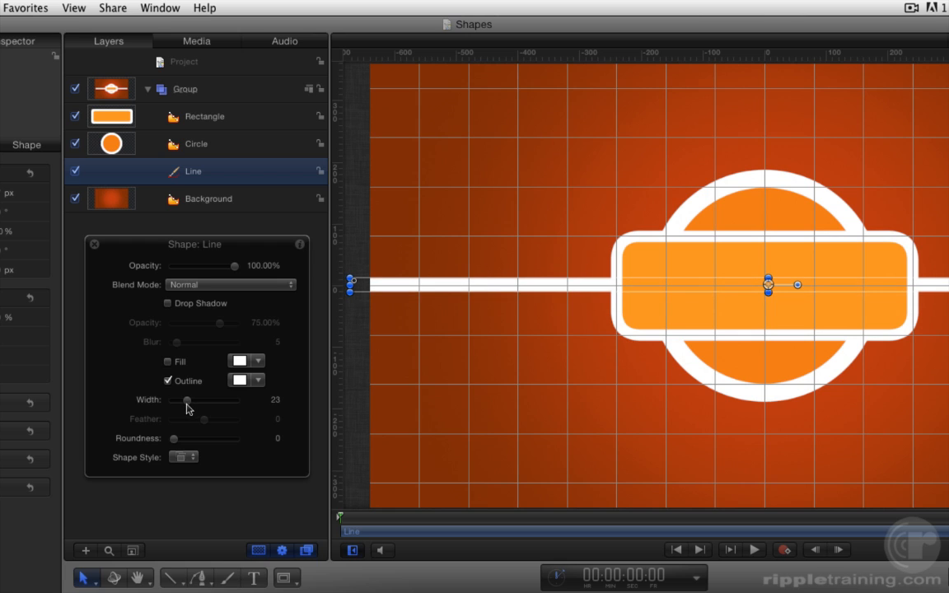
left_click_drag(188, 406, 186, 405)
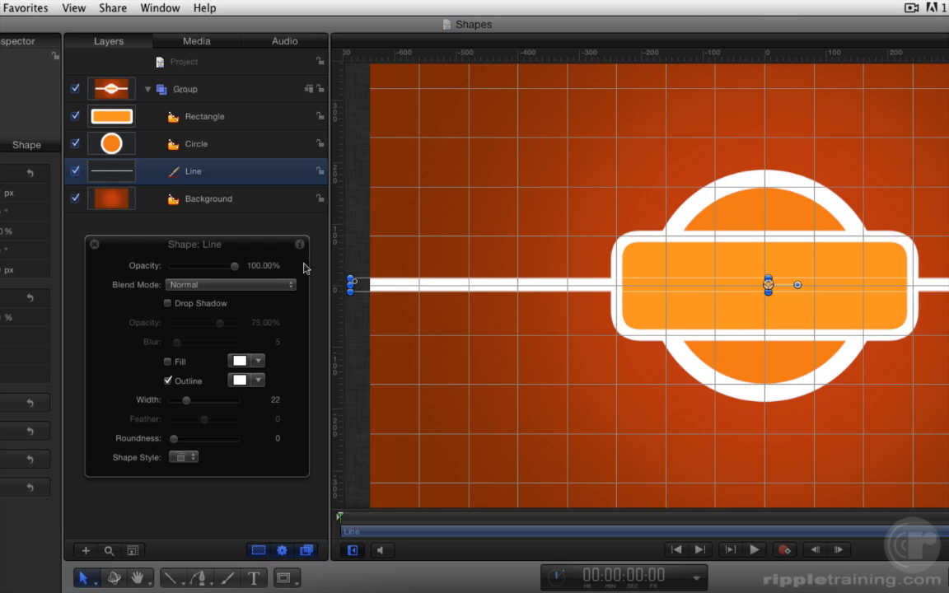
Turn off the Circle's fill so that only its white outline remains.
left_click(258, 148)
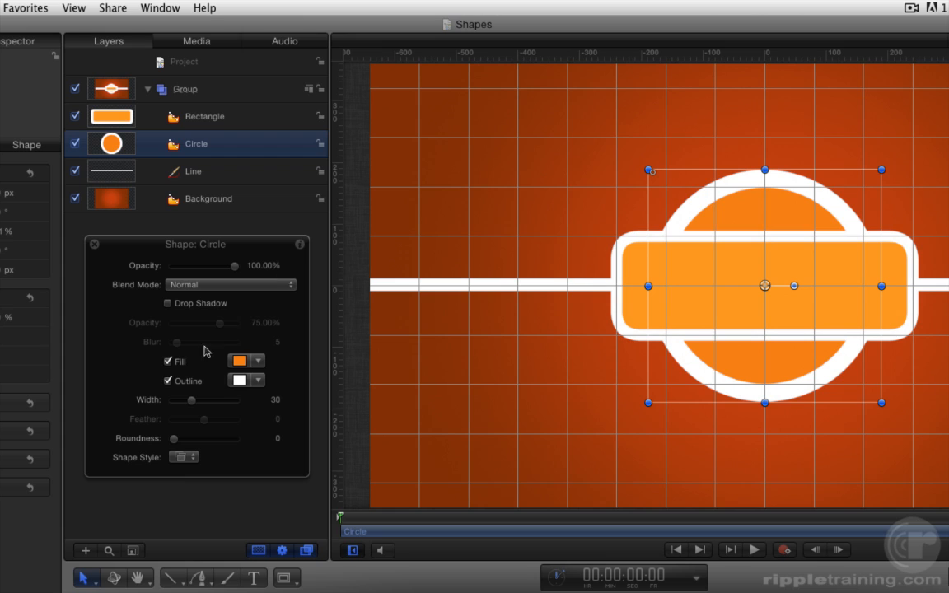
left_click(168, 362)
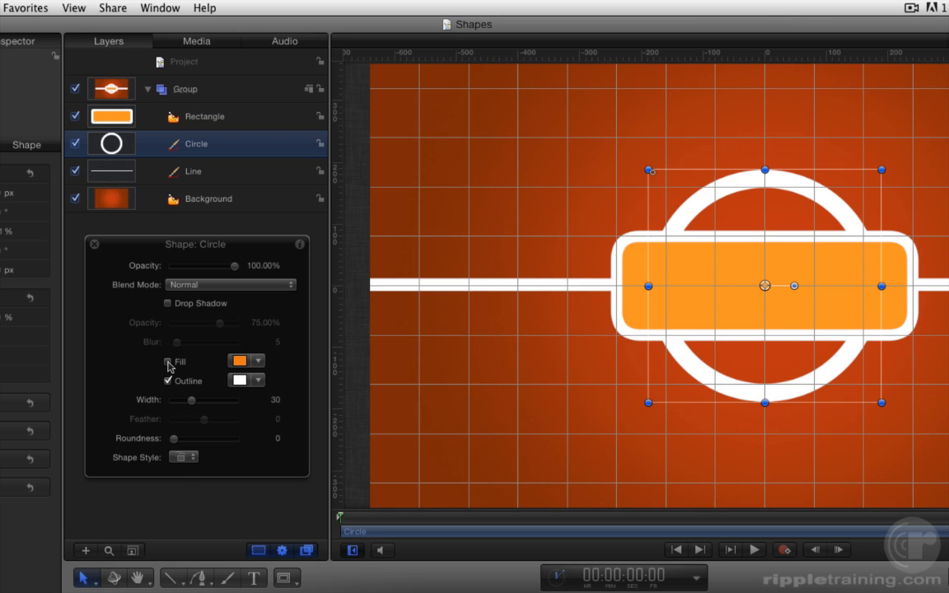
Reset the Line's transform parameters to their defaults and open its shape geometry settings.
left_click(264, 182)
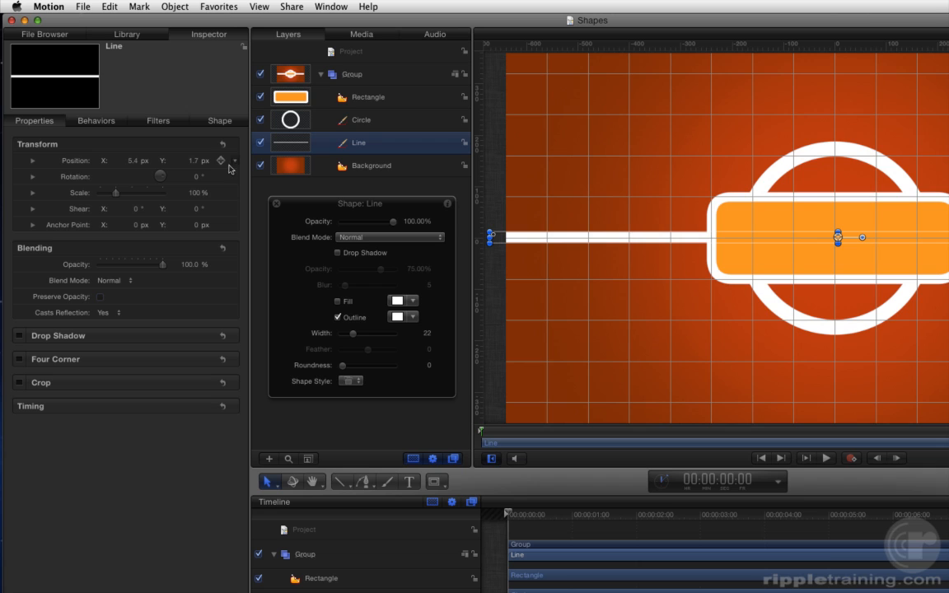
left_click(222, 145)
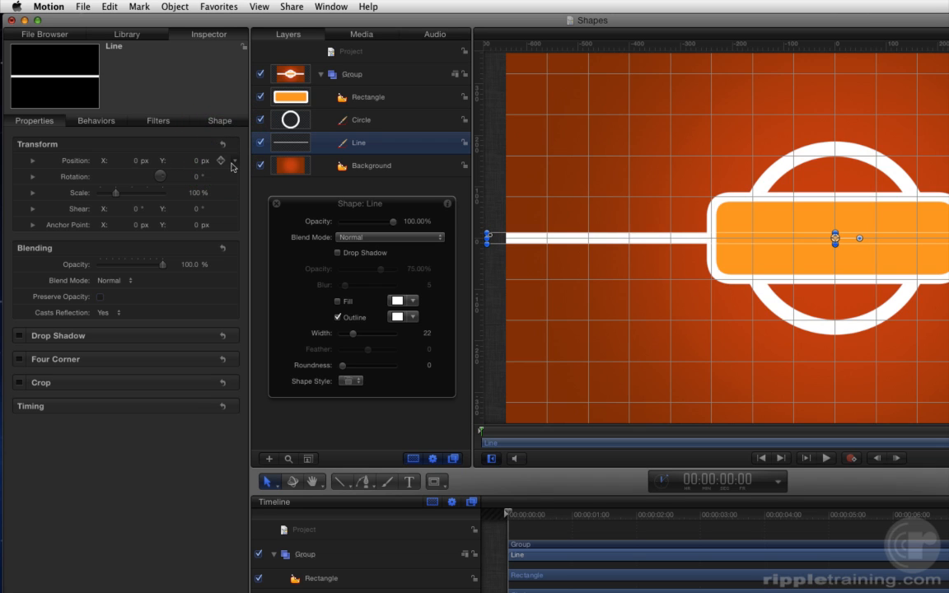
left_click(212, 120)
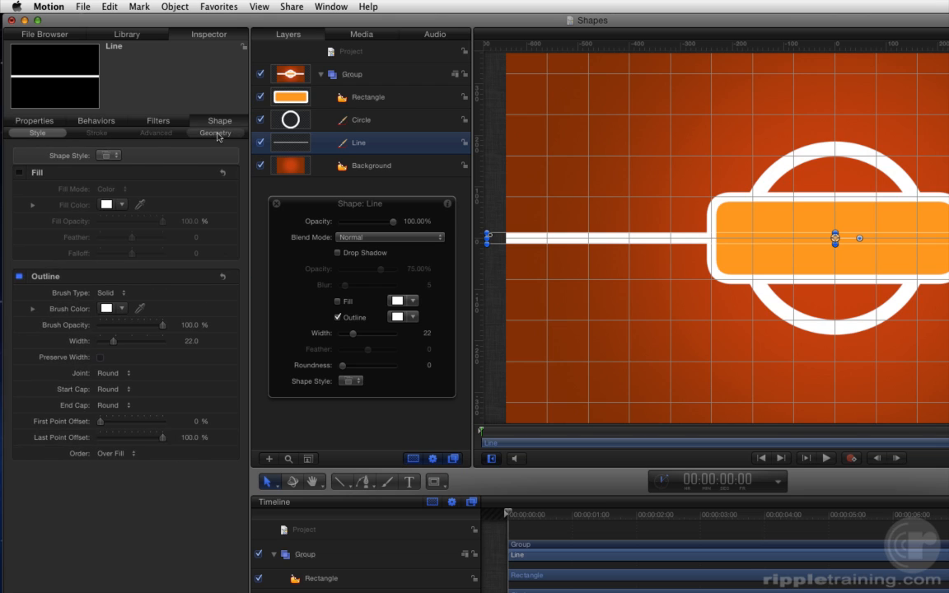
left_click(215, 134)
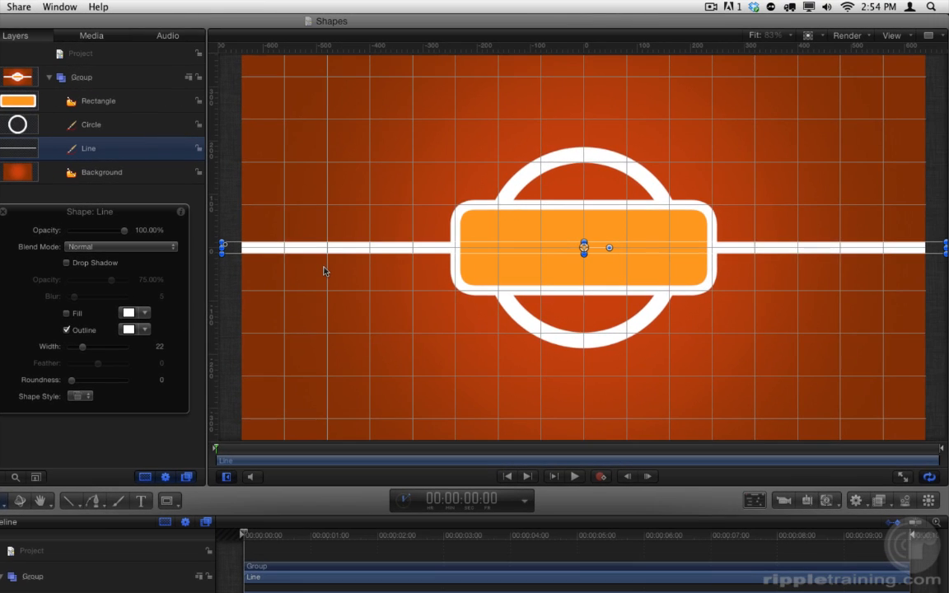
Hide the grid and the rulers in the canvas.
key("super+apostrophe")
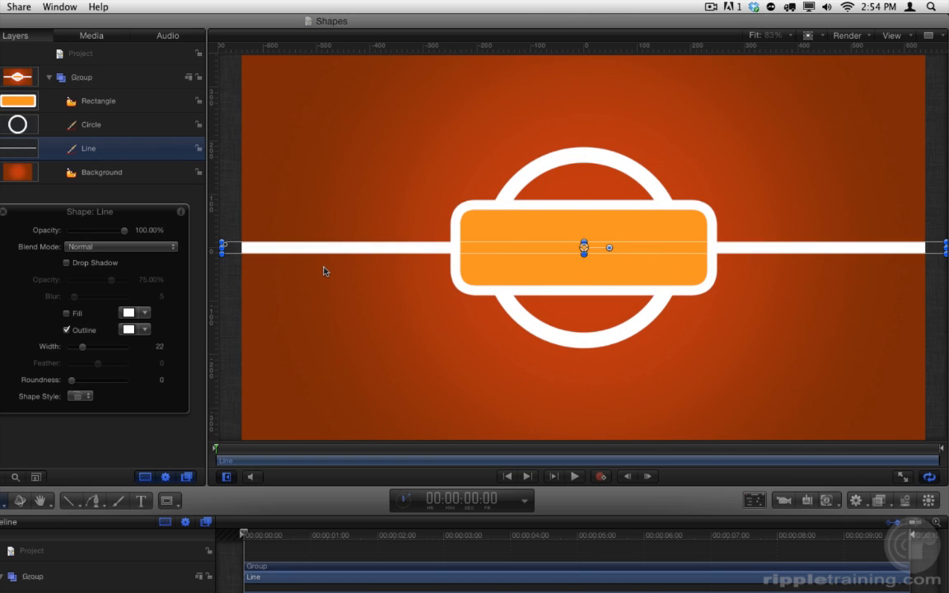
key("super+shift+r")
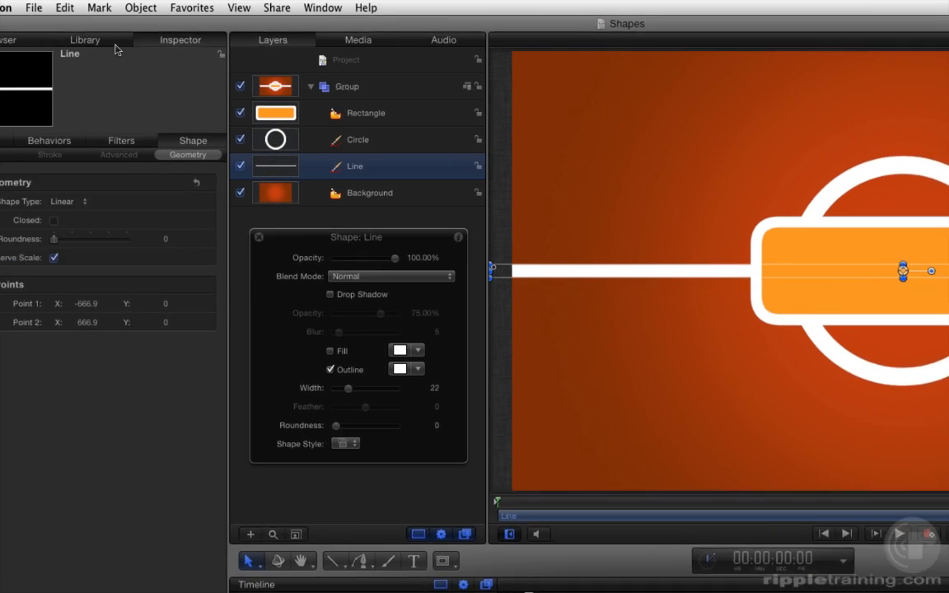
Apply the Indent filter from the library's Stylize filters to the Rectangle layer.
left_click(183, 48)
left_click(54, 174)
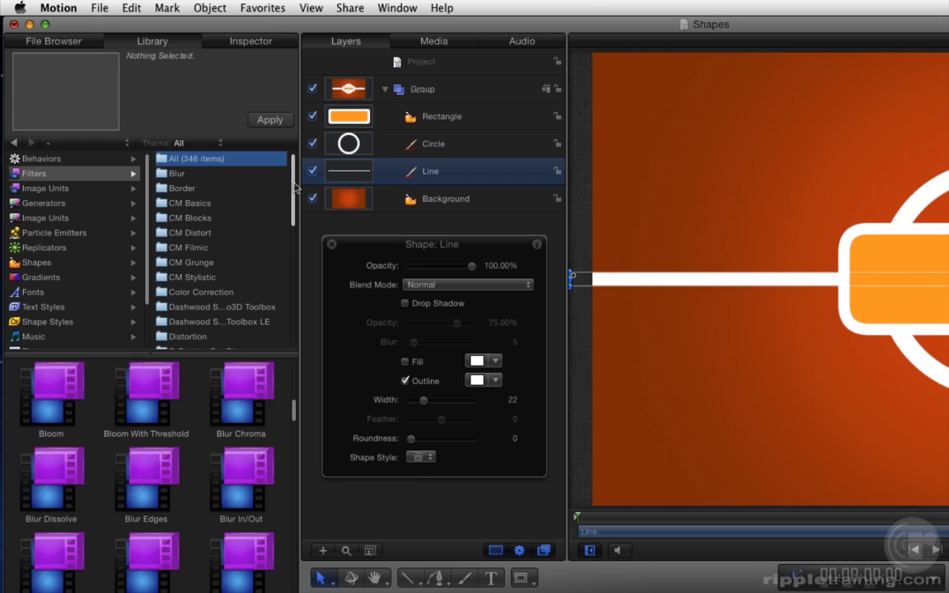
scroll(247, 272, "down", 10)
left_click(203, 299)
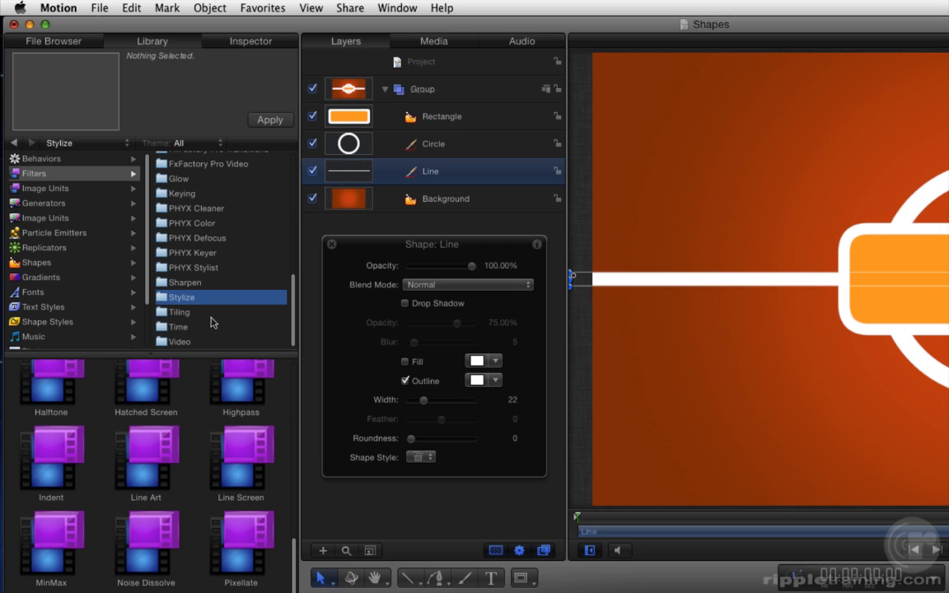
left_click(49, 443)
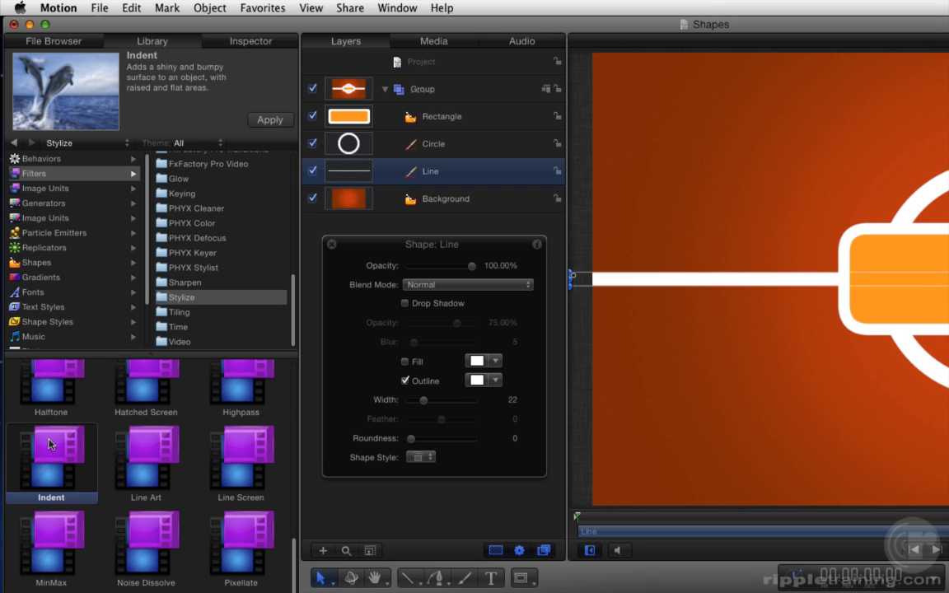
left_click_drag(49, 444, 467, 125)
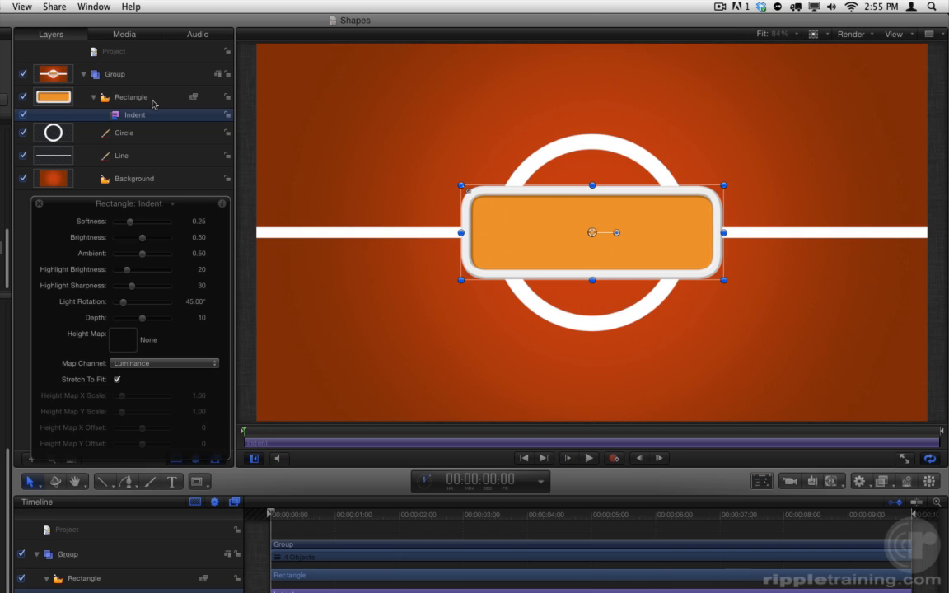
Set the Rectangle's Indent filter to Brightness 1.00, Highlight Sharpness 33 and Softness 0.41.
left_click_drag(142, 238, 209, 243)
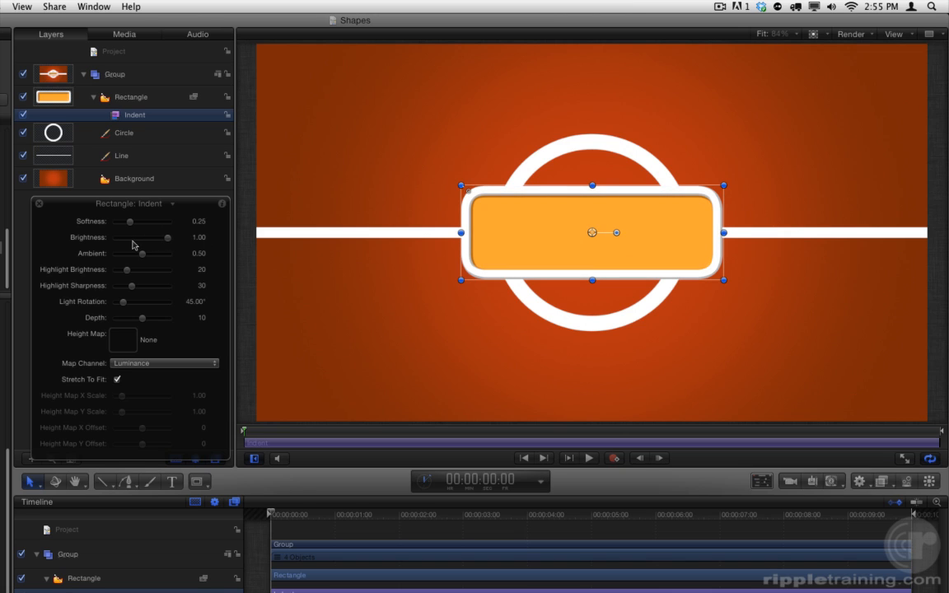
left_click_drag(132, 285, 133, 289)
mouse_move(130, 220)
left_mouse_down()
mouse_move(155, 221)
mouse_move(115, 229)
mouse_move(169, 210)
mouse_move(149, 202)
mouse_move(139, 238)
left_mouse_up()
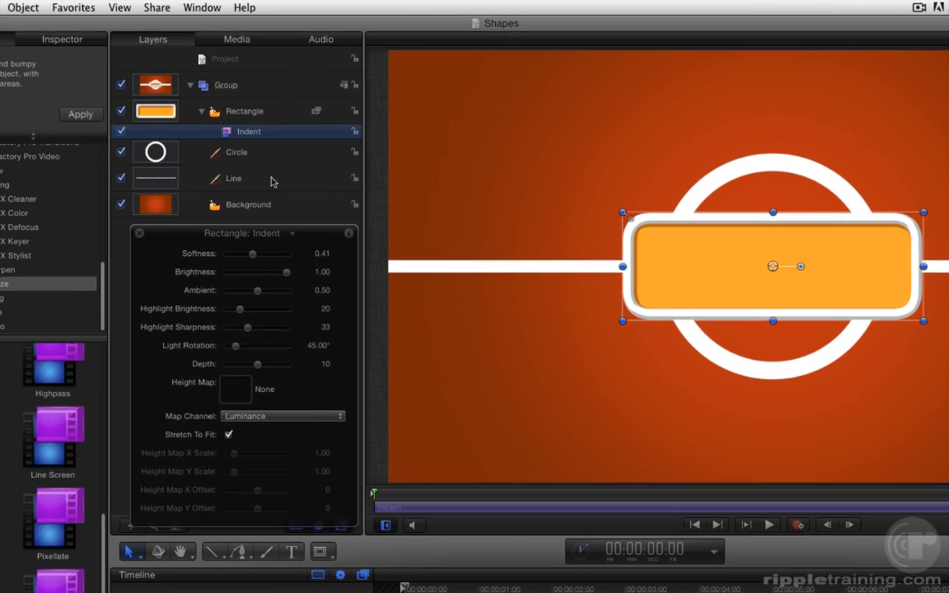
Group the Rectangle, Circle and Line layers together, leaving the Background out of the new group.
left_click(153, 157)
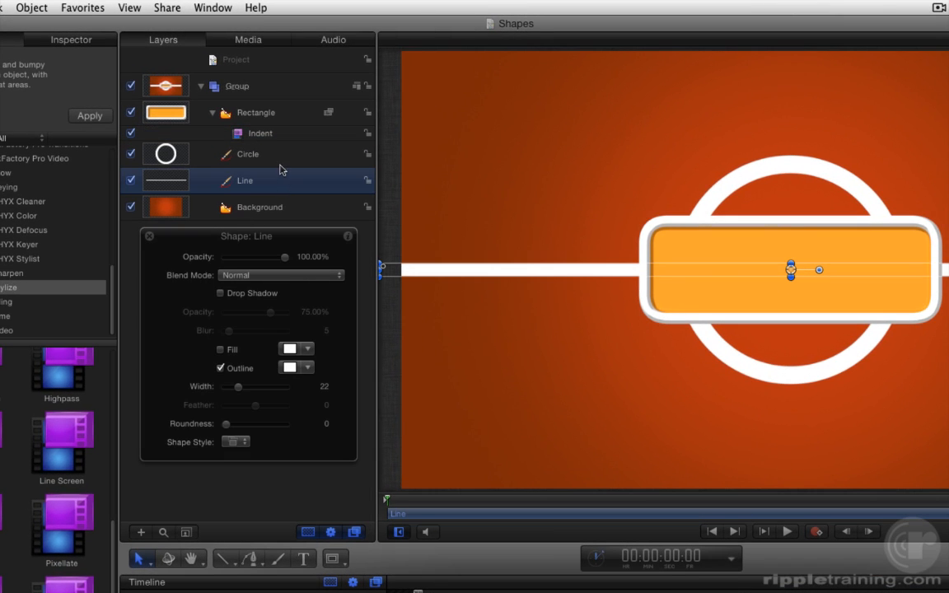
left_click(272, 117, "shift")
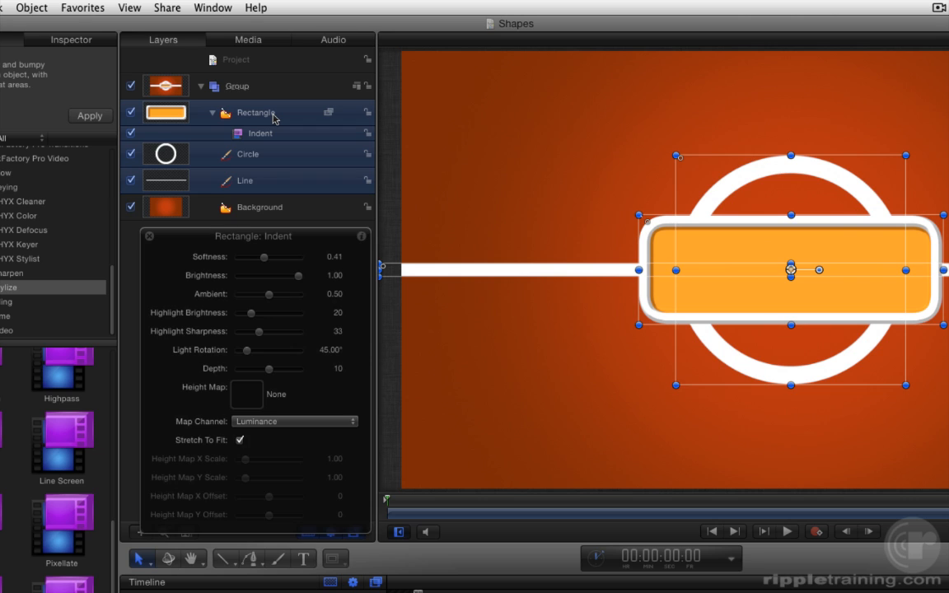
left_click(39, 9)
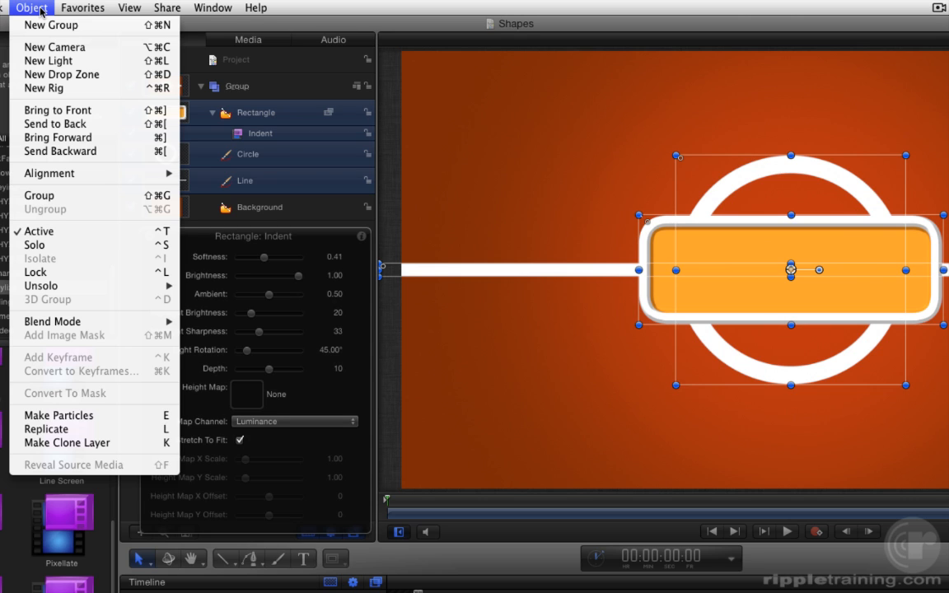
left_click(101, 203)
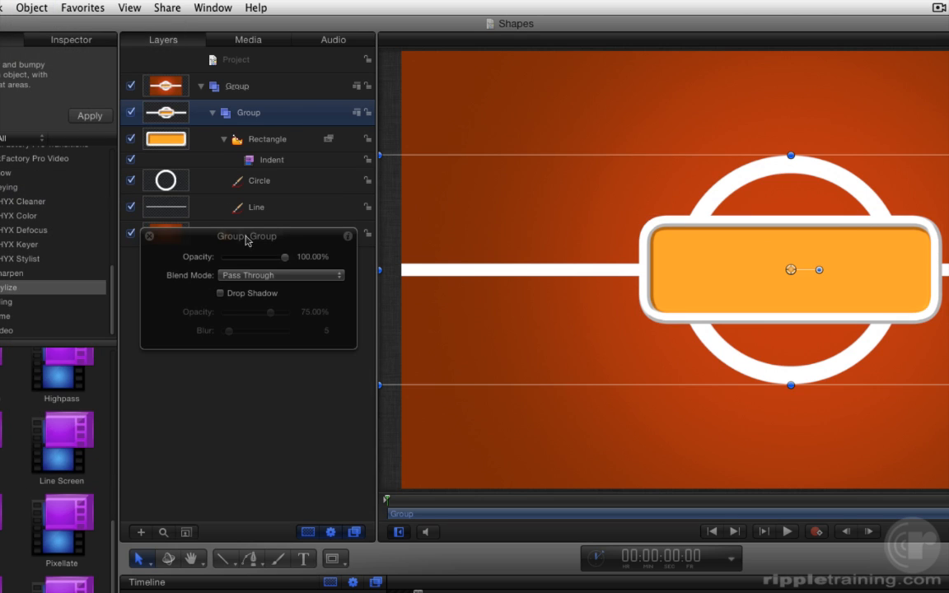
Rename the new group as Foreground shapes.
left_click_drag(297, 235, 292, 317)
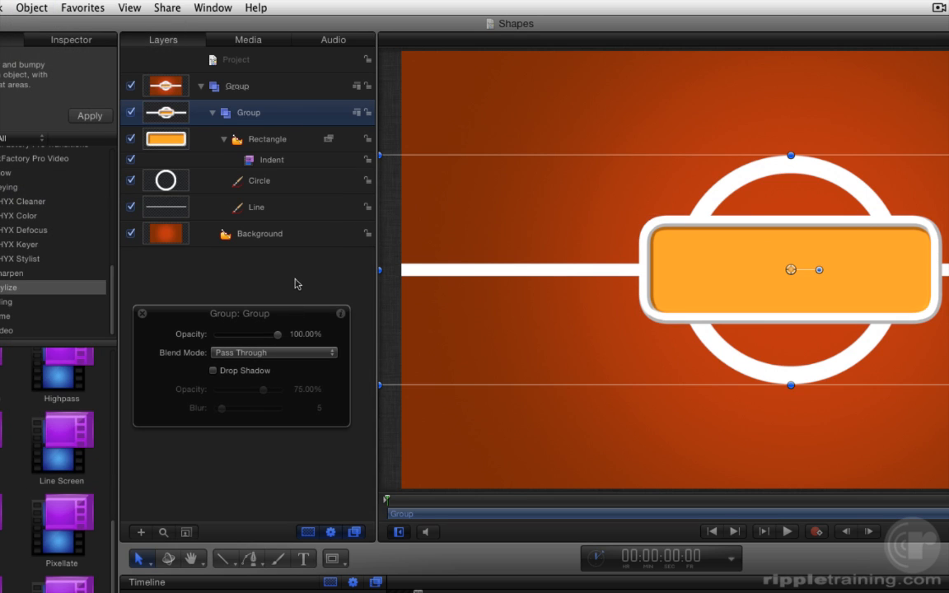
double_click(249, 113)
type("Foreground shapes")
key("Return")
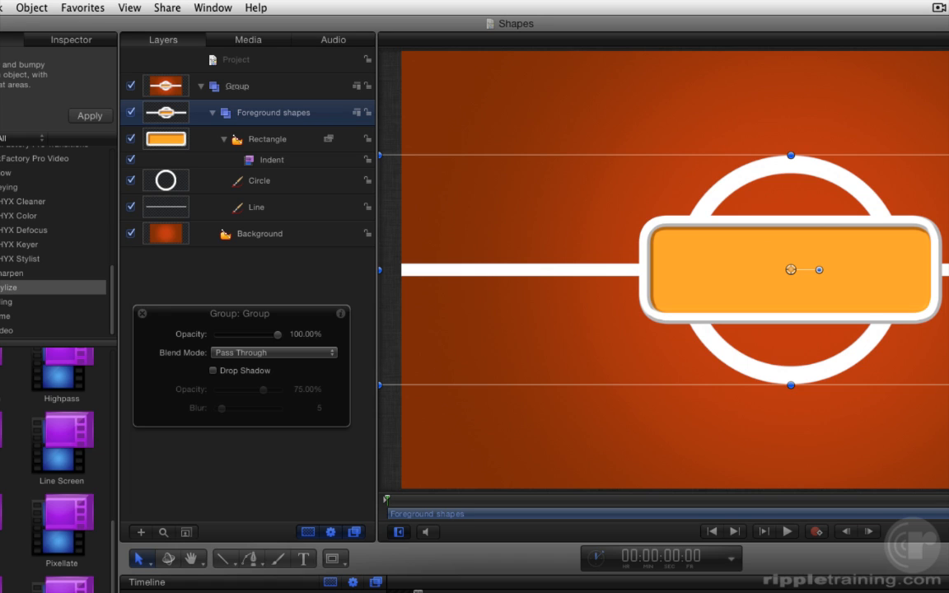
Try the Indent filter on the whole Foreground shapes group before returning it to the Rectangle with copies on the Circle and Line.
left_click_drag(250, 159, 266, 116)
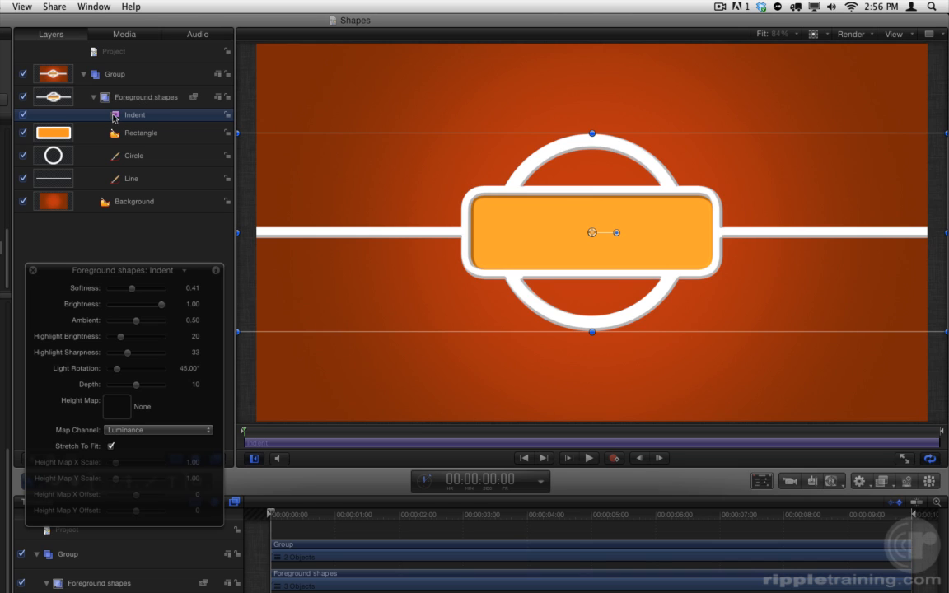
left_click_drag(114, 118, 128, 191)
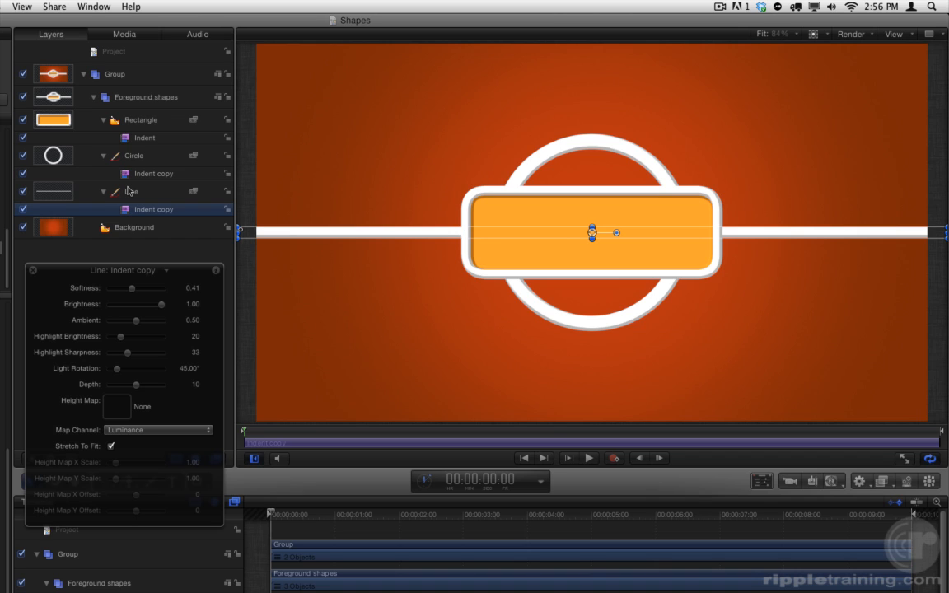
Disable the Indent filters on the Rectangle, Circle and Line.
left_click(23, 138)
left_click(23, 173)
left_click(23, 210)
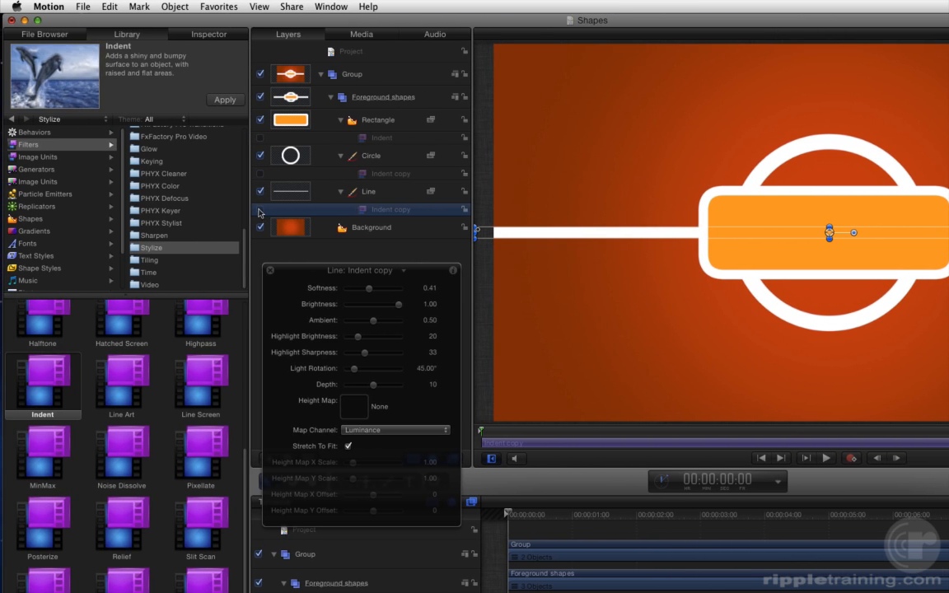
Apply the Extrude filter from the Stylize filters to the Rectangle, with an angle of about 64.25° and a distance of about 30.
left_click_drag(246, 464, 255, 318)
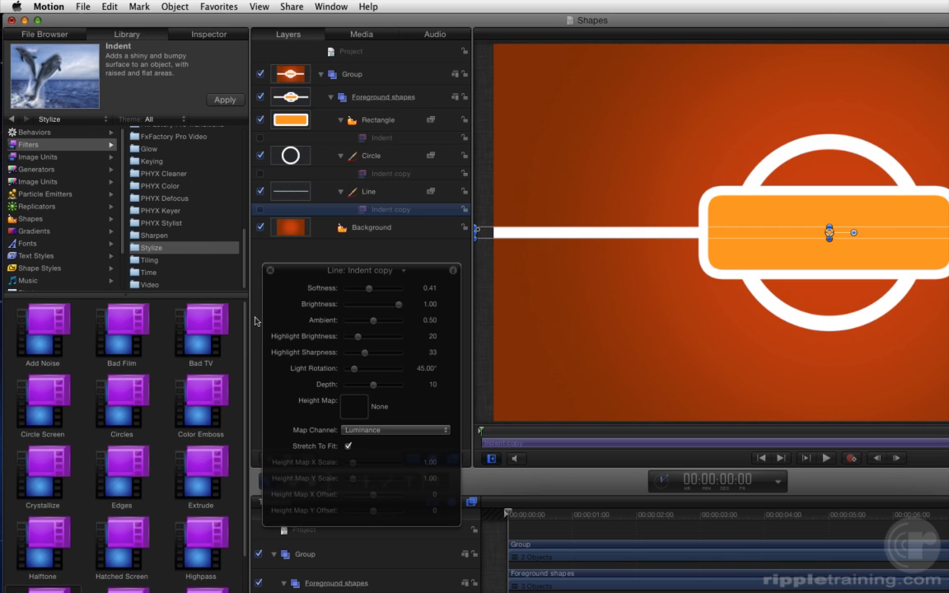
left_click(202, 460)
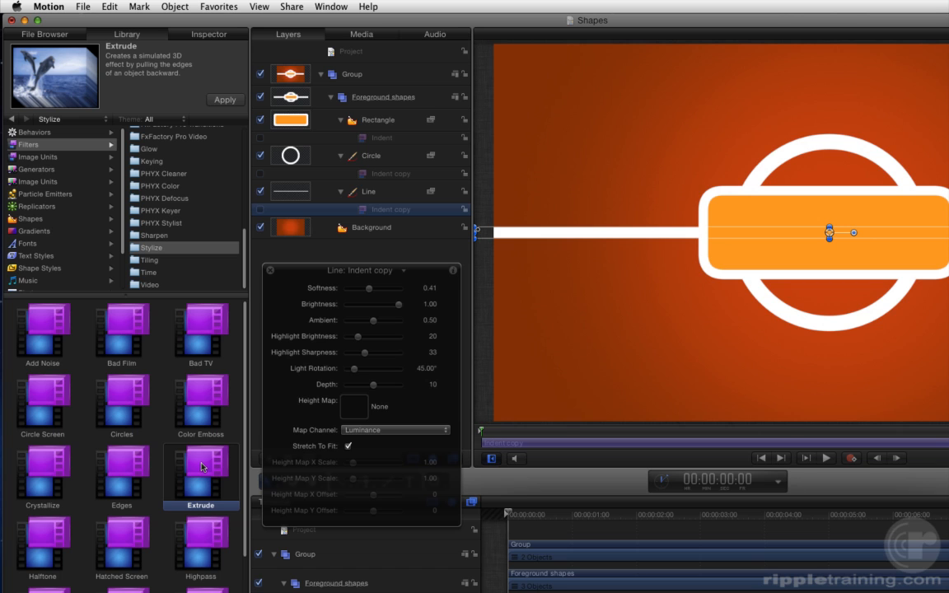
left_click_drag(201, 468, 386, 124)
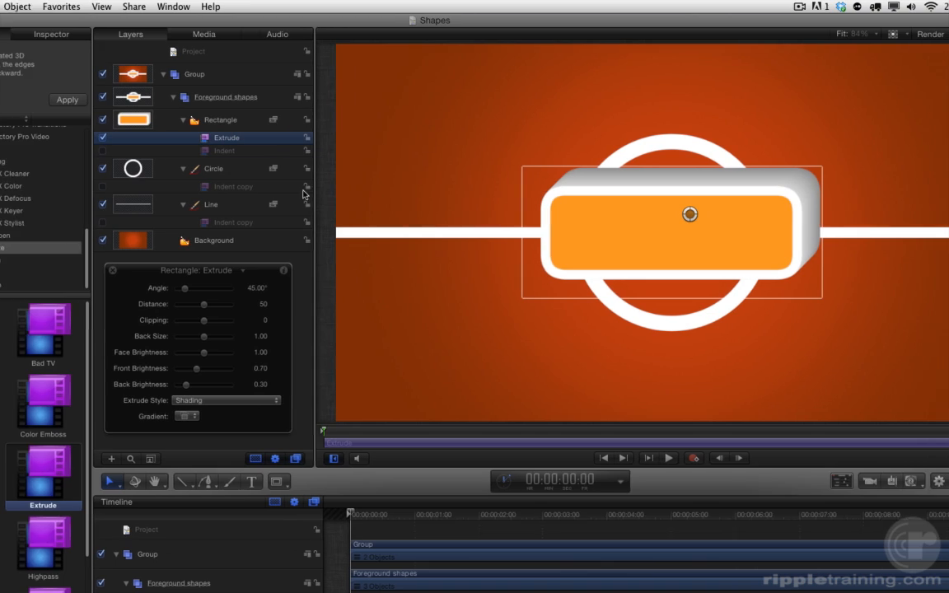
left_click_drag(690, 215, 673, 227)
mouse_move(594, 227)
left_mouse_down()
mouse_move(523, 188)
mouse_move(561, 227)
mouse_move(630, 211)
mouse_move(660, 170)
mouse_move(623, 216)
mouse_move(591, 220)
mouse_move(599, 219)
left_mouse_up()
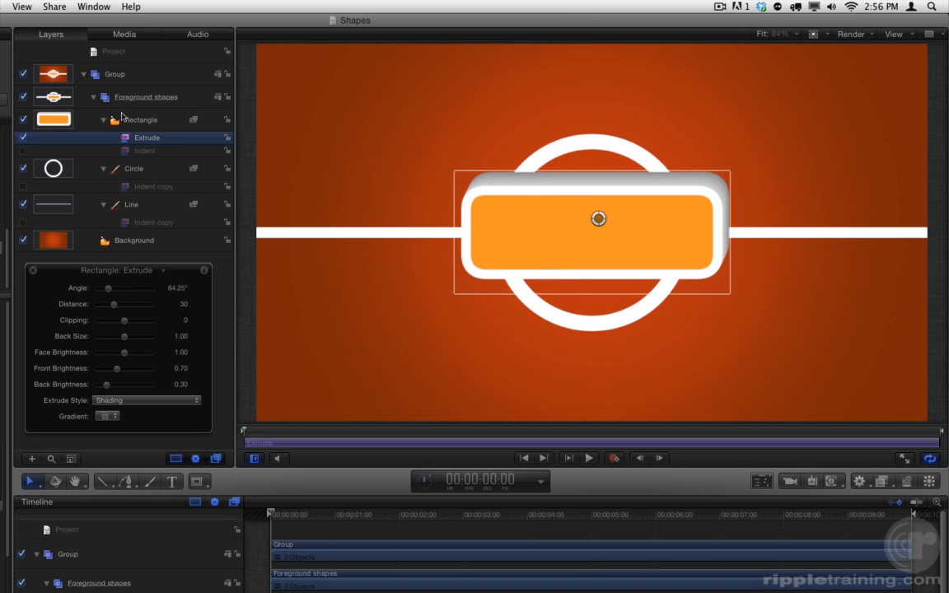
Move the Extrude filter onto the Foreground shapes group and adjust it to an angle of about 96.48°, distance 53 and back size 0.51.
left_click_drag(135, 136, 132, 99)
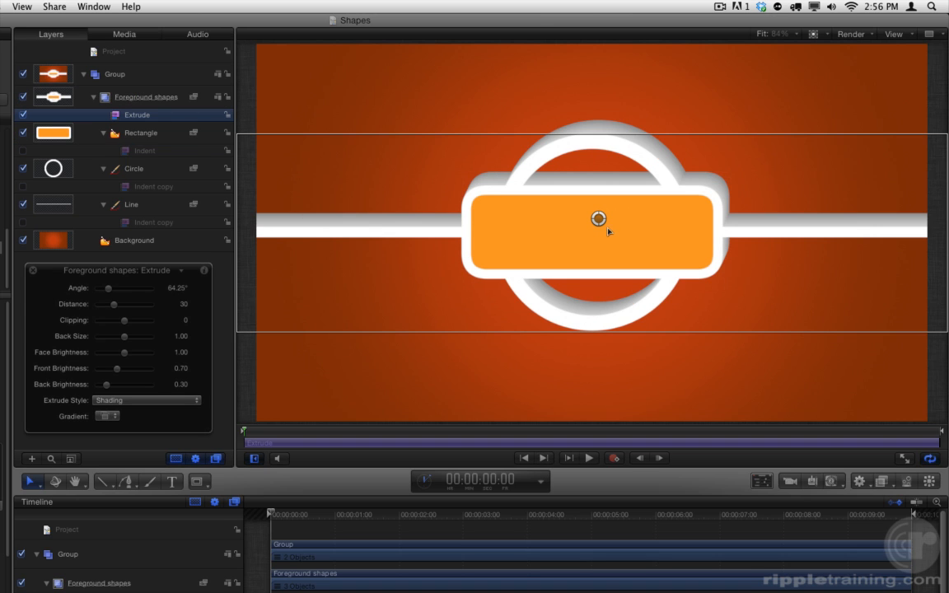
left_click_drag(598, 220, 598, 224)
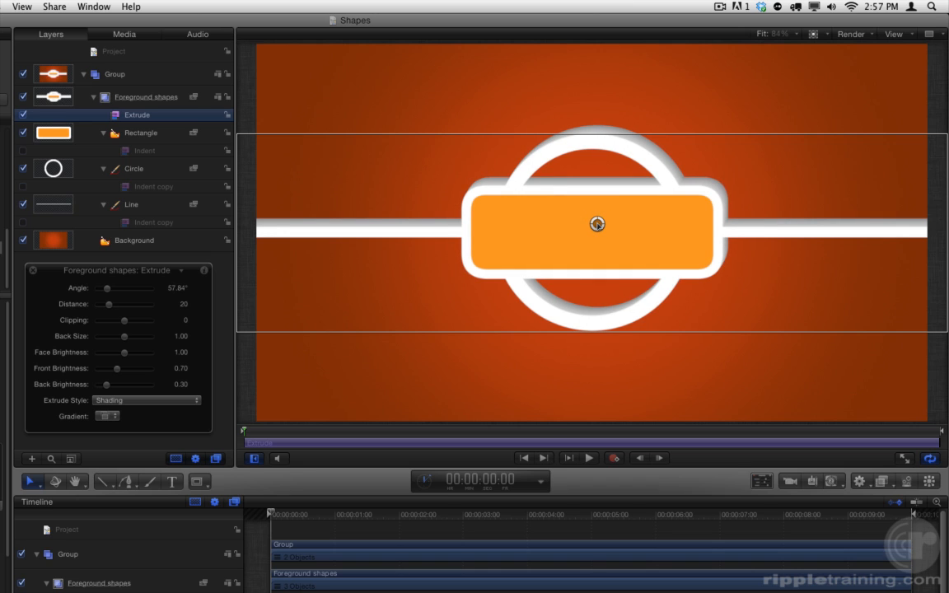
left_click_drag(121, 337, 111, 338)
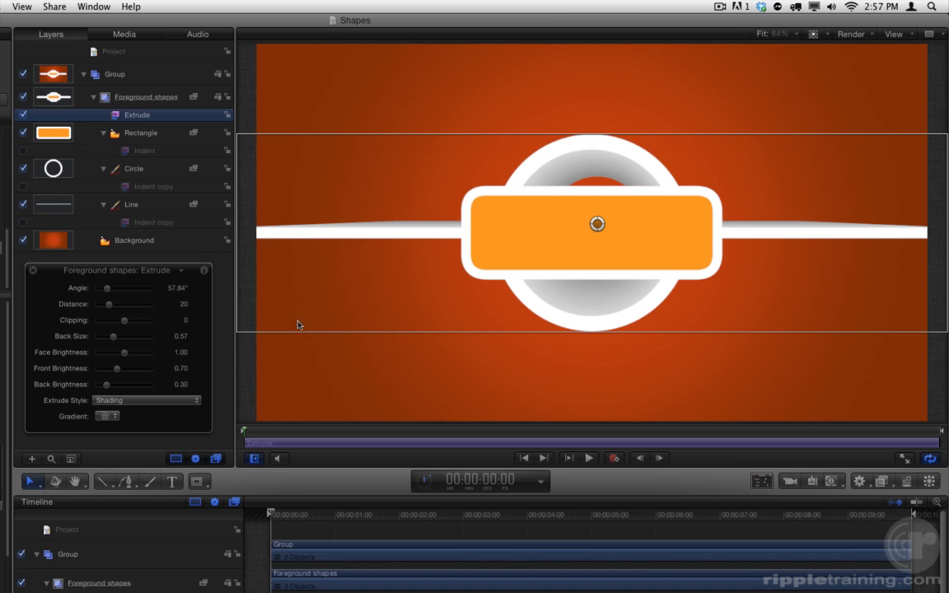
left_click_drag(598, 224, 588, 205)
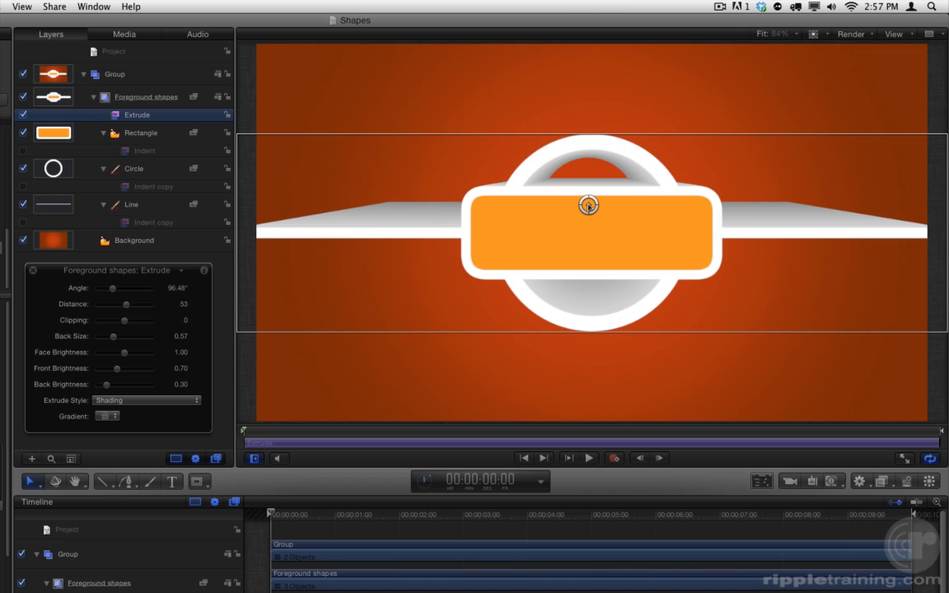
left_click_drag(115, 338, 114, 341)
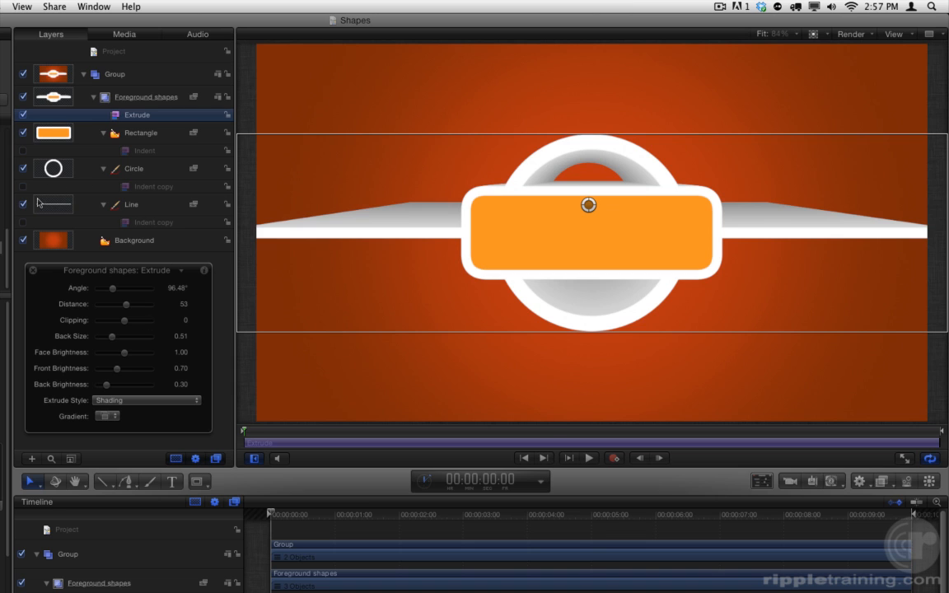
Re-enable the Indent filters on the Line, Circle and Rectangle.
left_click(23, 222)
left_click(23, 186)
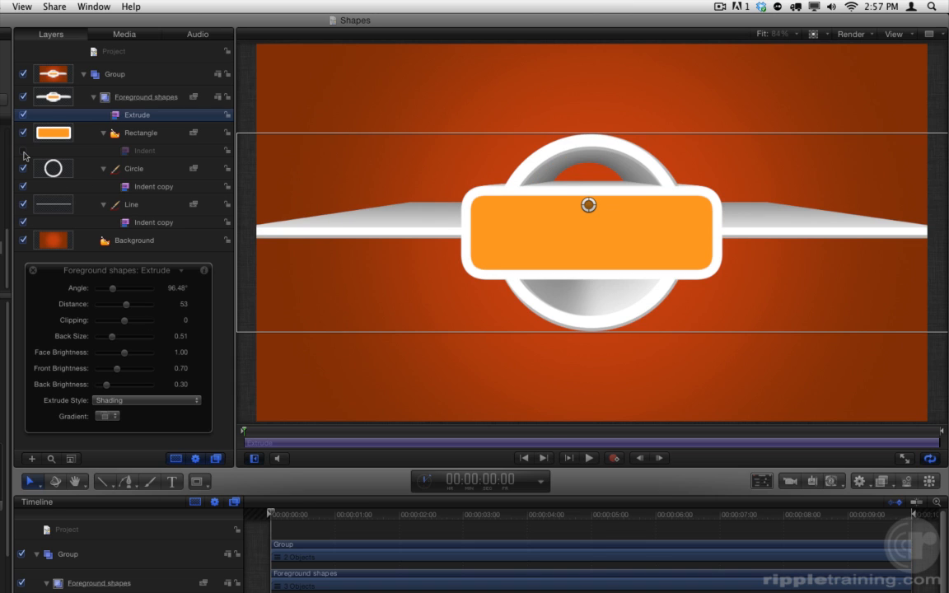
left_click(23, 151)
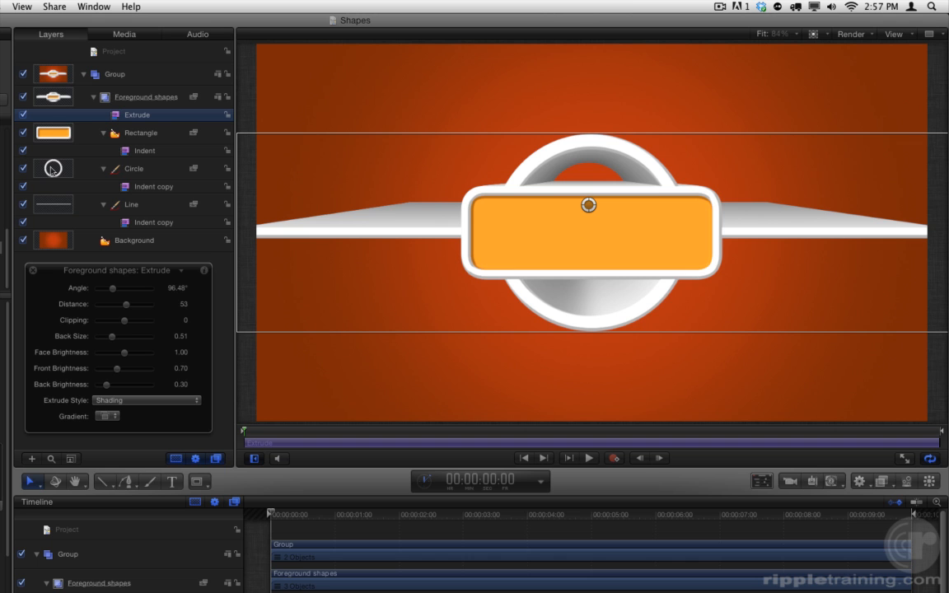
Extend the Line beyond both canvas edges, setting its control points to about X -1942.5 for Point 1 and X 1317.9 for Point 2.
left_click(141, 206)
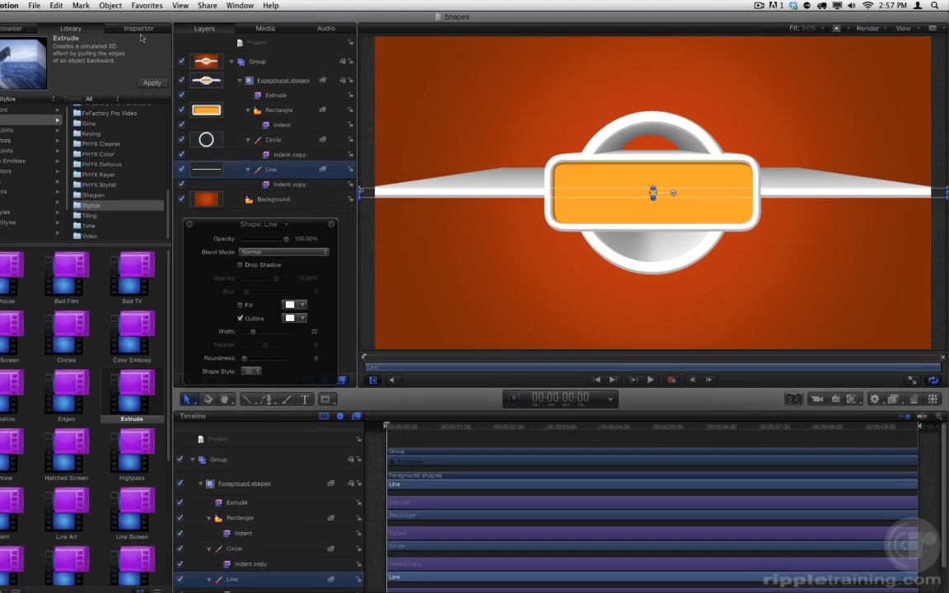
left_click(165, 28)
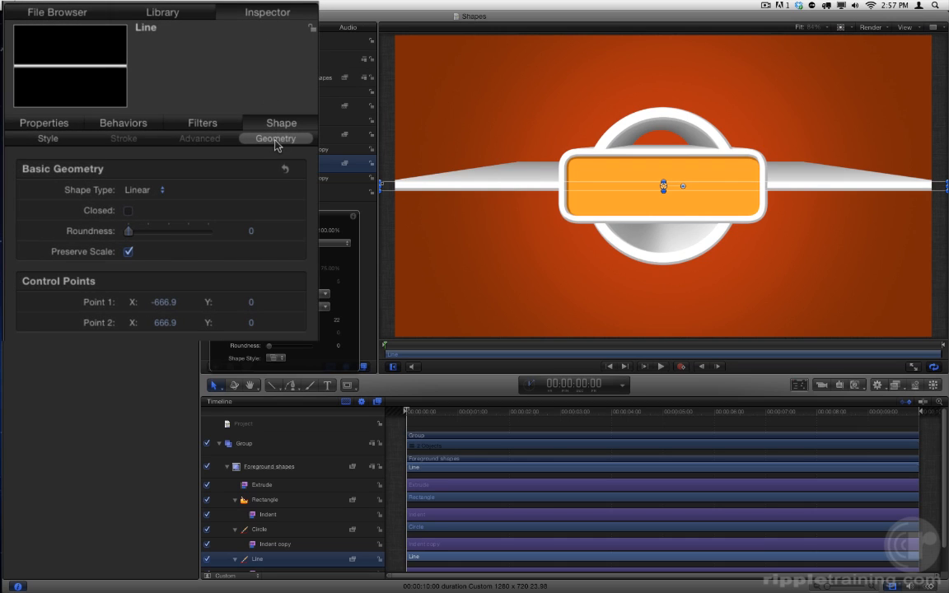
left_click_drag(165, 302, 164, 317)
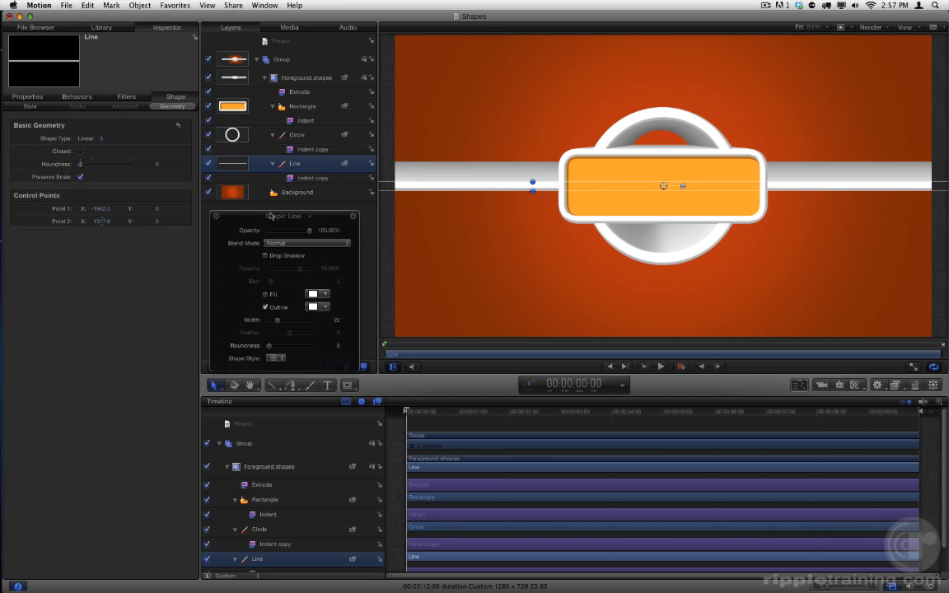
left_click_drag(335, 220, 319, 236)
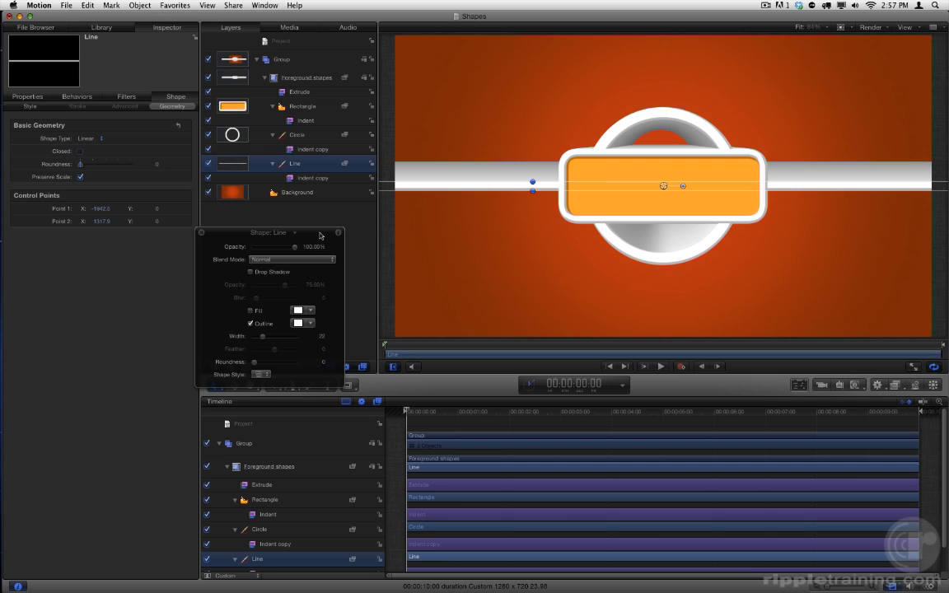
Disable the Extrude filter on the group and the Indent filters on the Rectangle, Circle and Line.
left_click(208, 92)
left_click(208, 120)
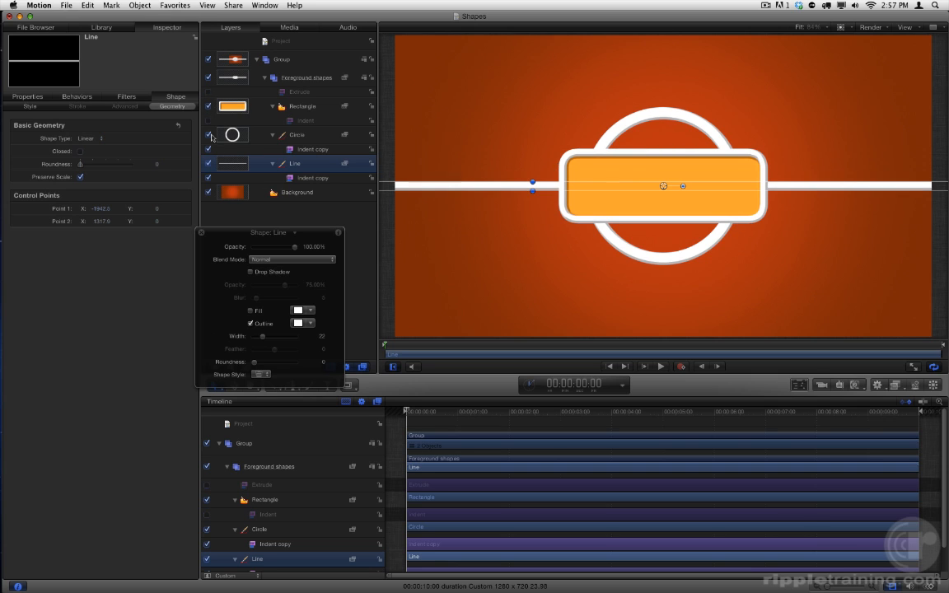
left_click(209, 150)
left_click(209, 178)
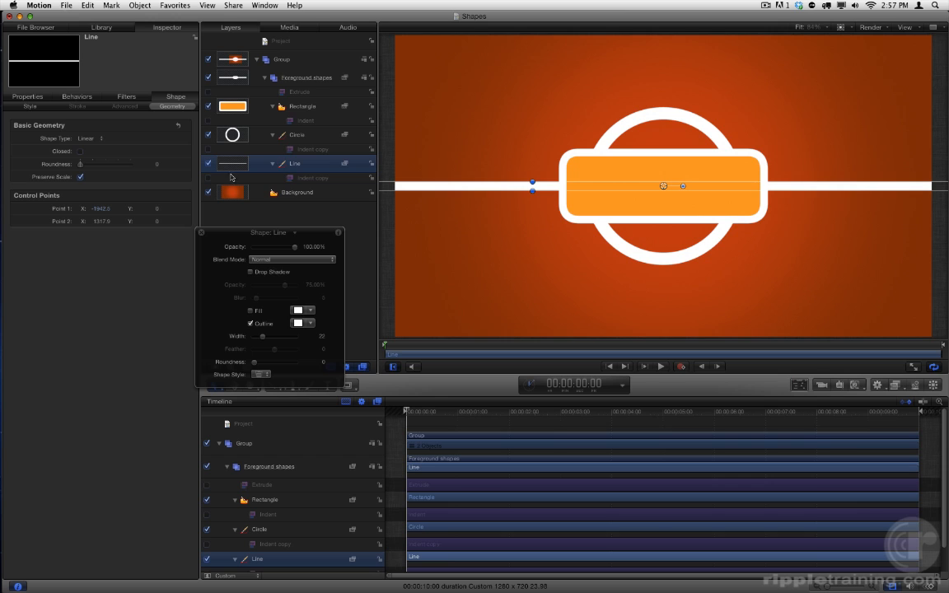
Apply the Twirl distortion filter to the Foreground shapes group.
left_click(322, 79)
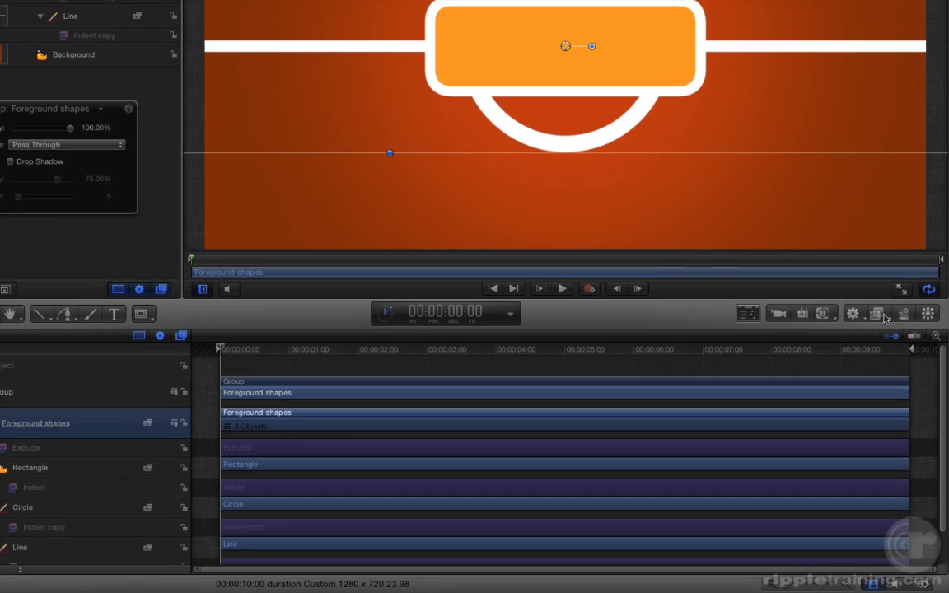
left_click(879, 312)
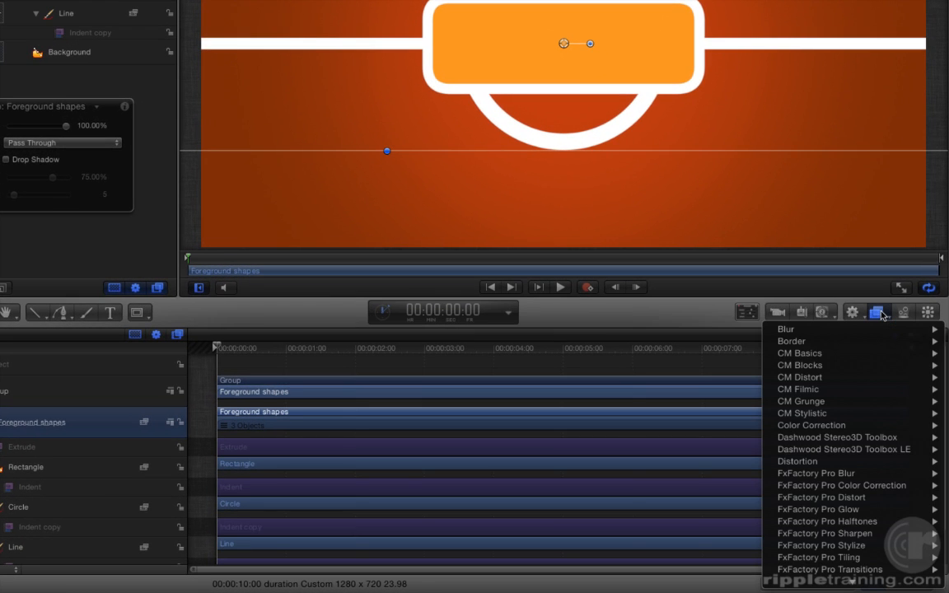
mouse_move(861, 466)
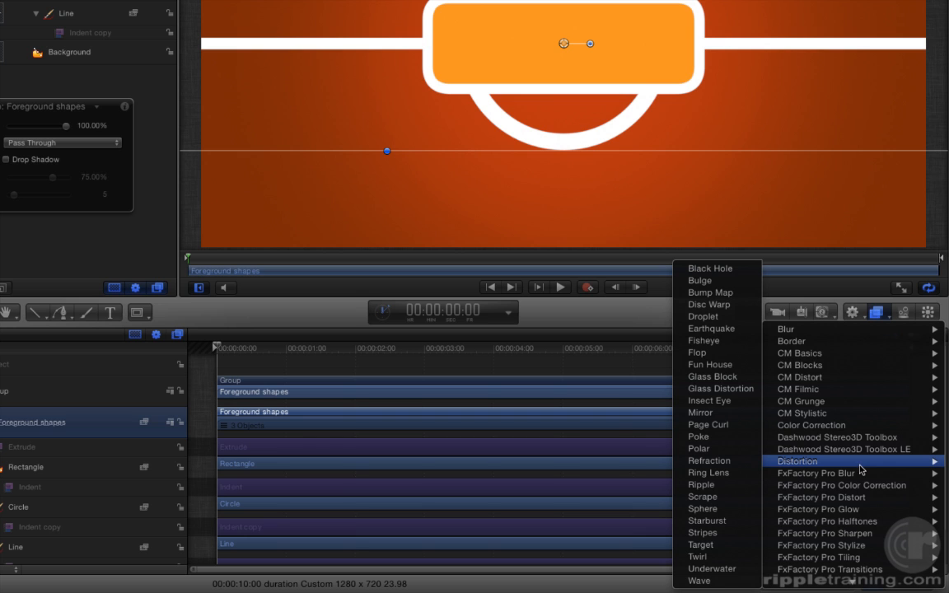
left_click(731, 559)
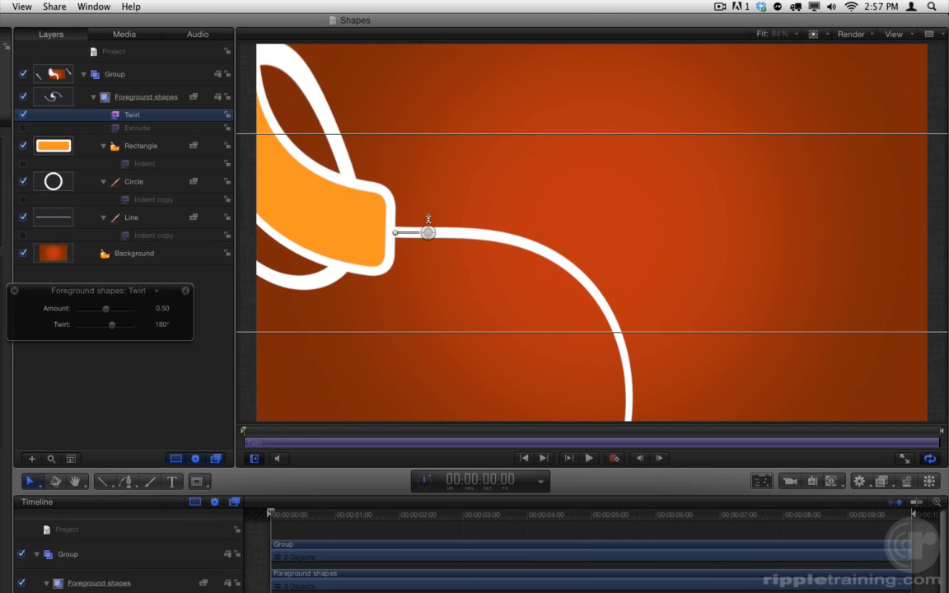
Center the Twirl over the badge with amount 0.35 and twirl about 223°, and re-enable the Extrude filter.
left_click_drag(428, 233, 572, 243)
mouse_move(105, 309)
left_mouse_down()
mouse_move(155, 314)
mouse_move(77, 310)
mouse_move(99, 312)
left_mouse_up()
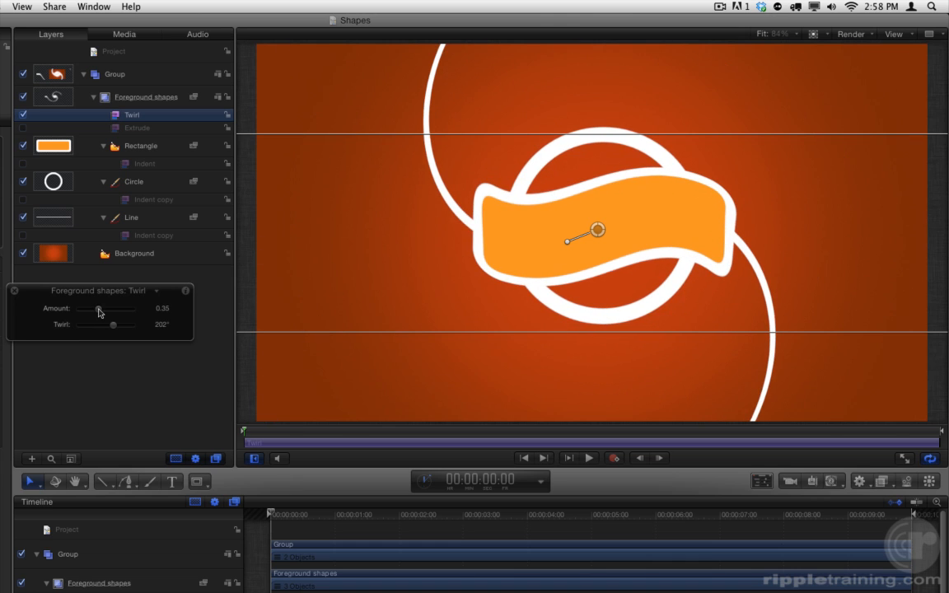
left_click(23, 128)
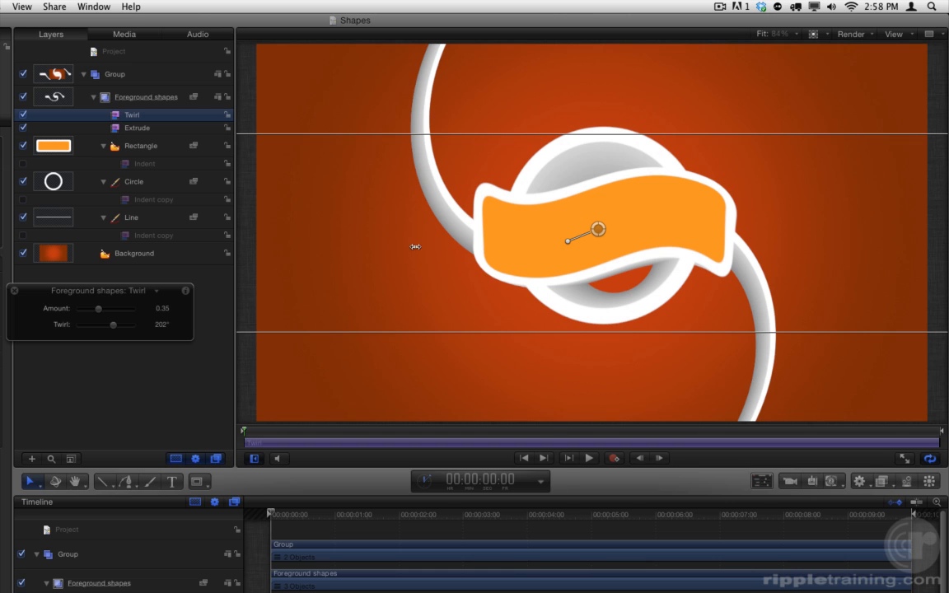
left_click_drag(566, 232, 592, 227)
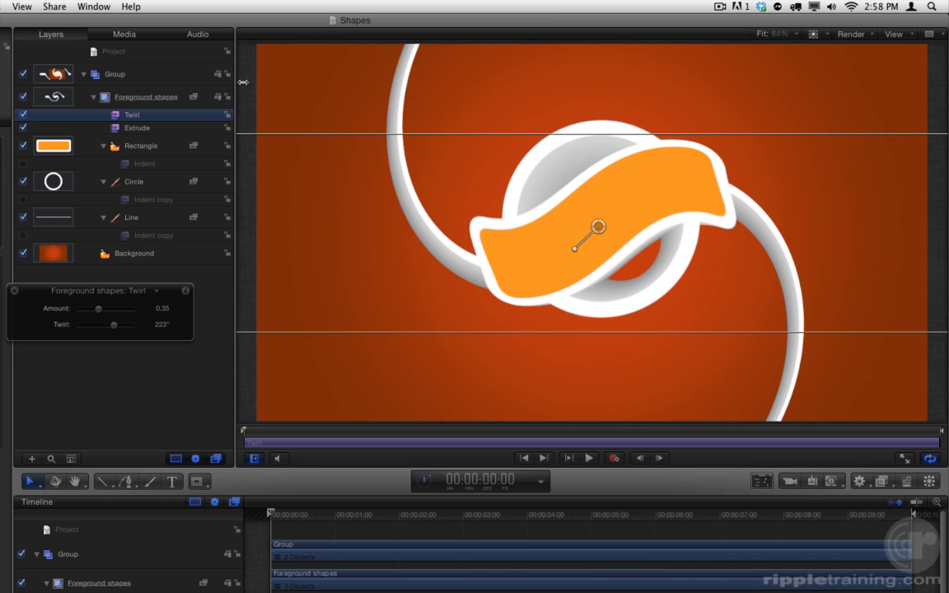
Disable the Twirl and Extrude filters on the Foreground shapes group.
left_click(148, 97)
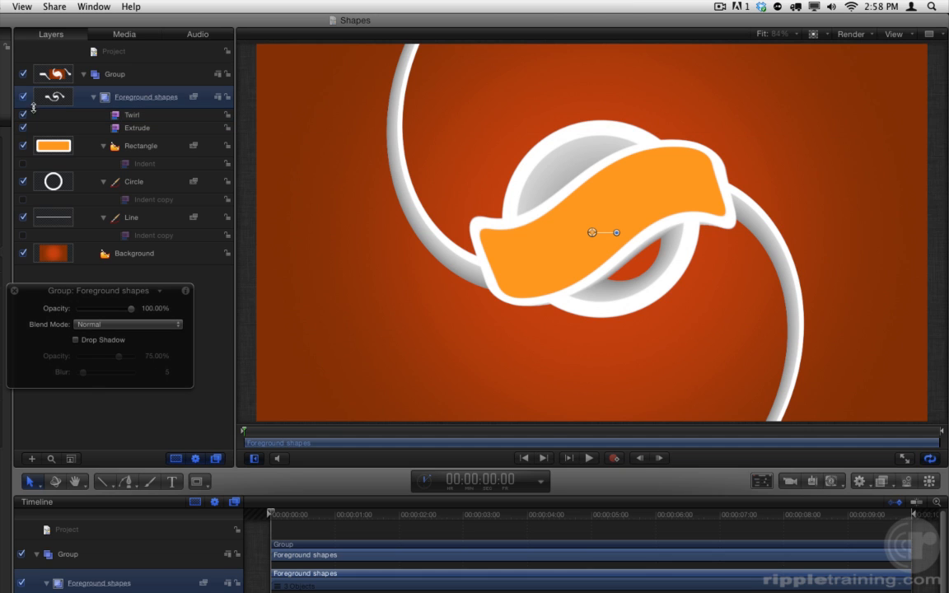
left_click(23, 115)
left_click(23, 128)
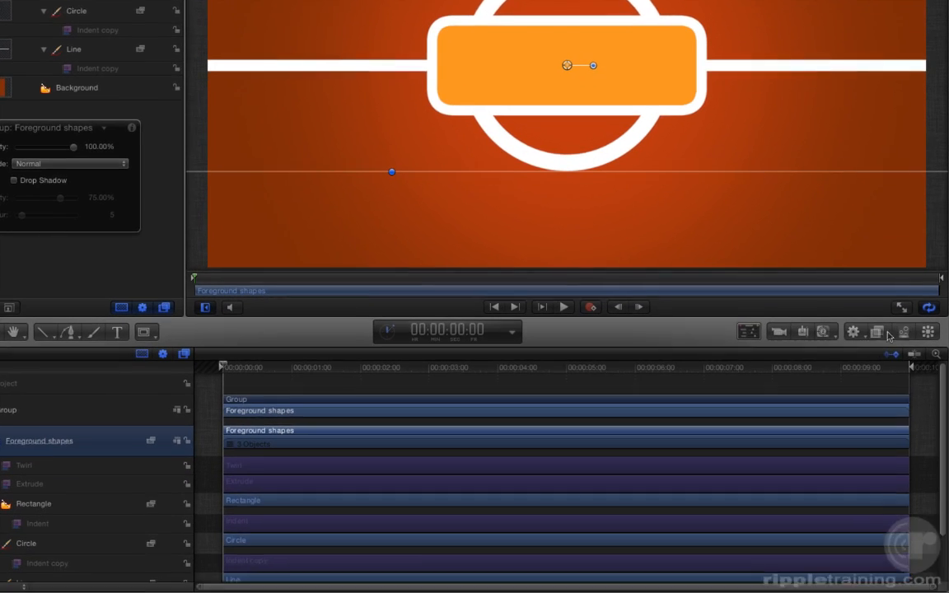
Apply the Wave distortion filter to the Foreground shapes group and make the wave vertical.
left_click(881, 481)
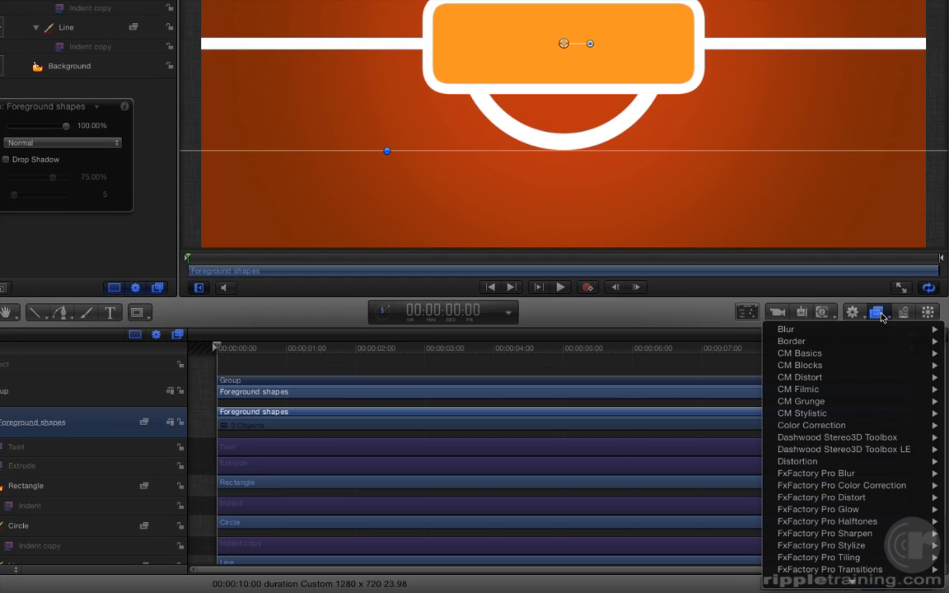
mouse_move(792, 462)
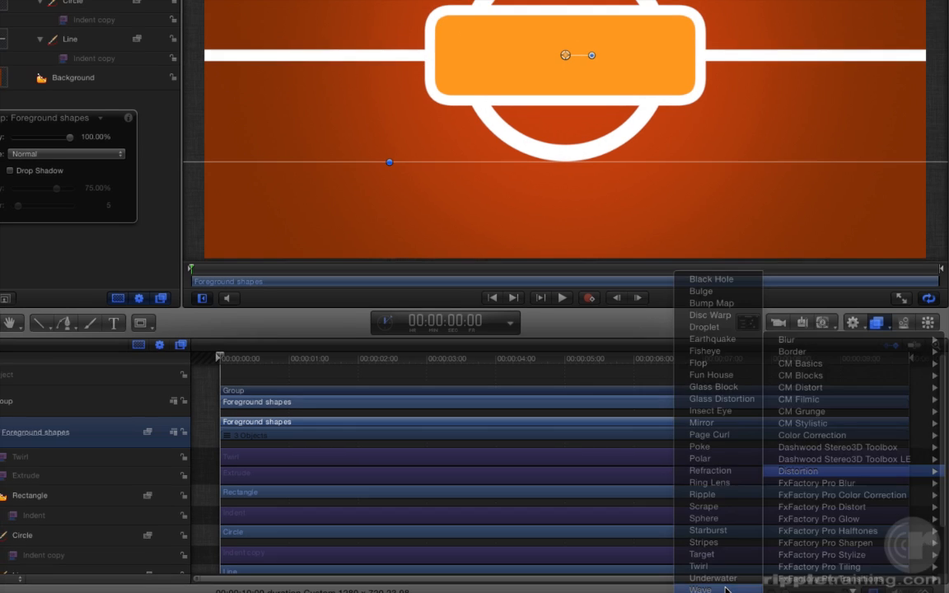
left_click(725, 582)
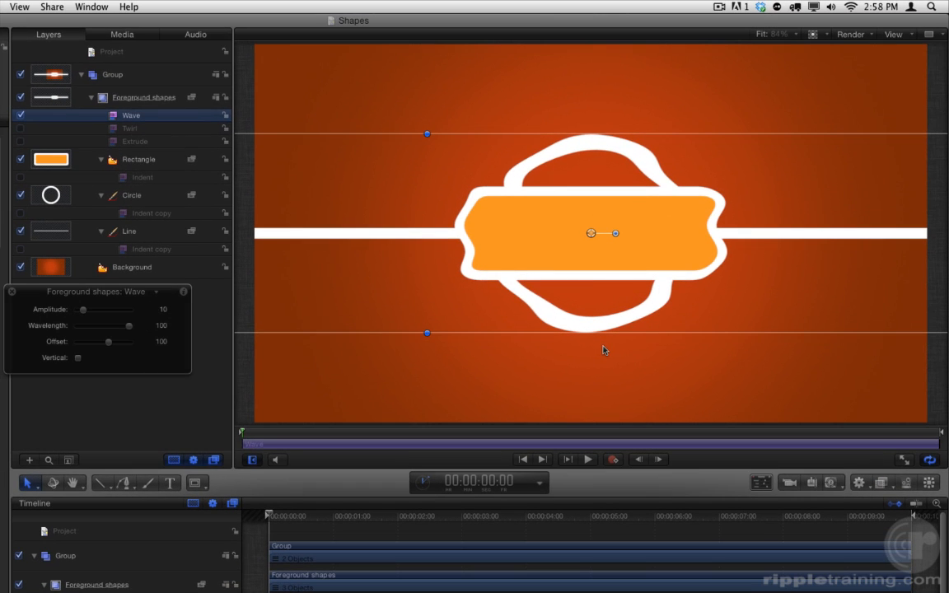
left_click(79, 359)
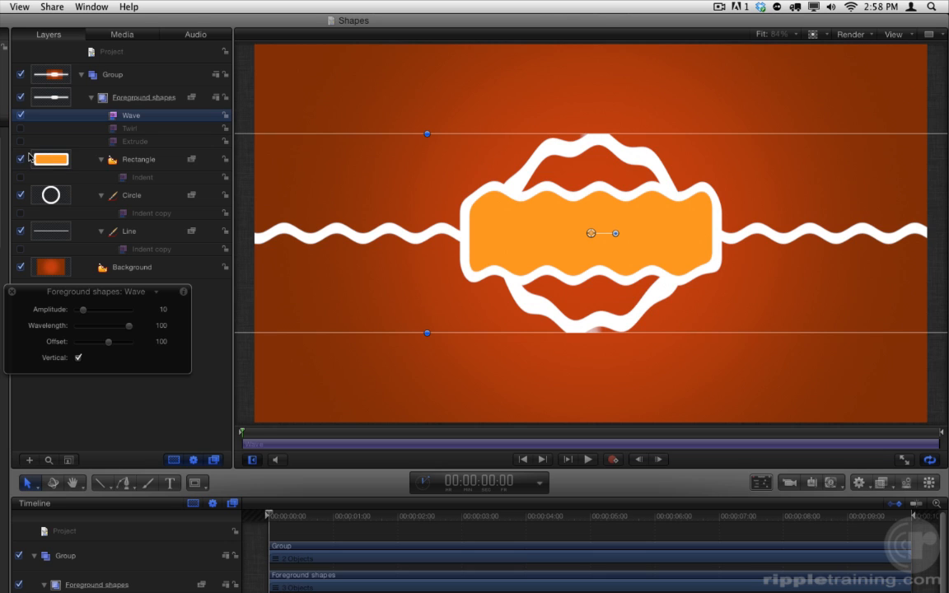
Hide the Rectangle and Circle, and turn on Fixed Resolution for the Foreground shapes group.
left_click(20, 160)
left_click(21, 195)
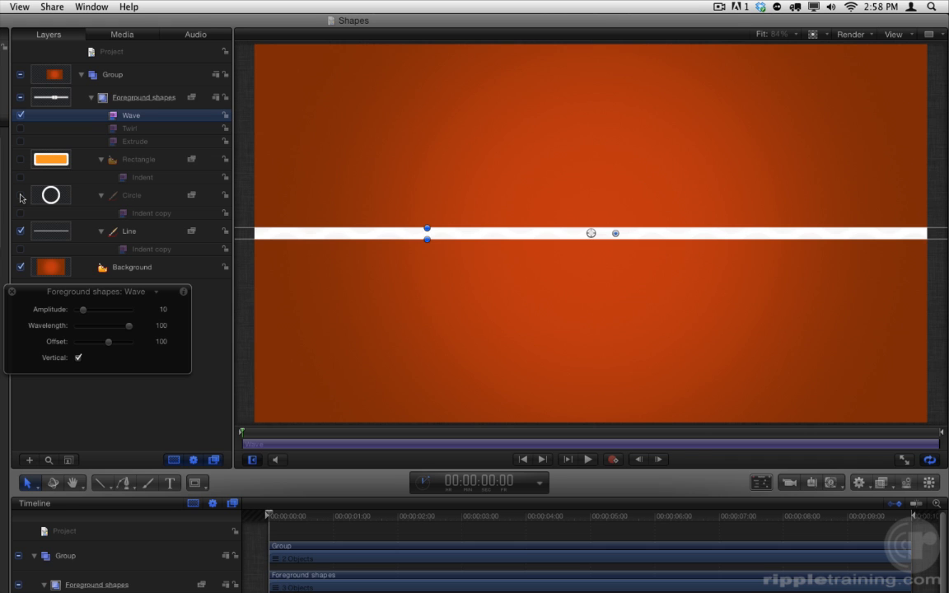
left_click(240, 124)
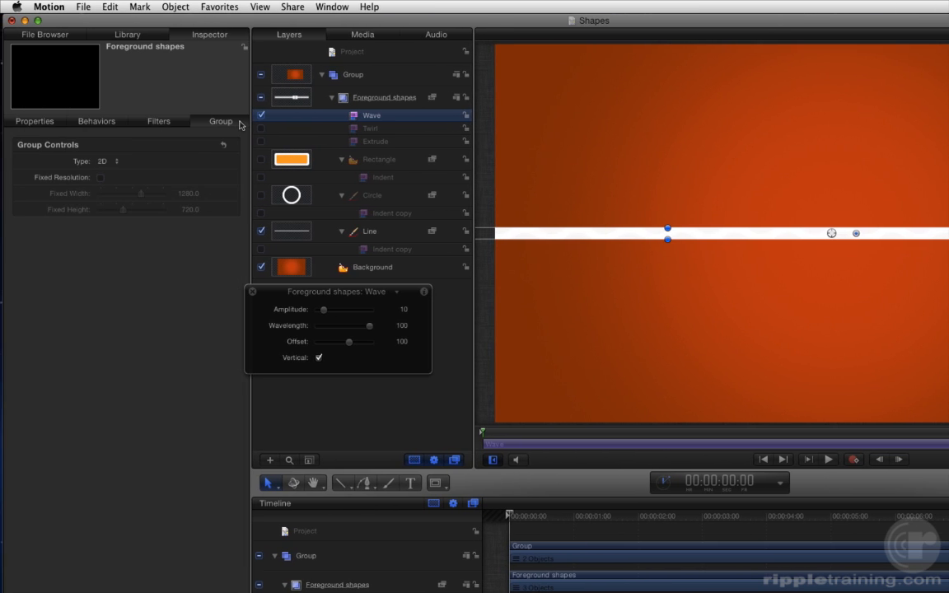
left_click(101, 178)
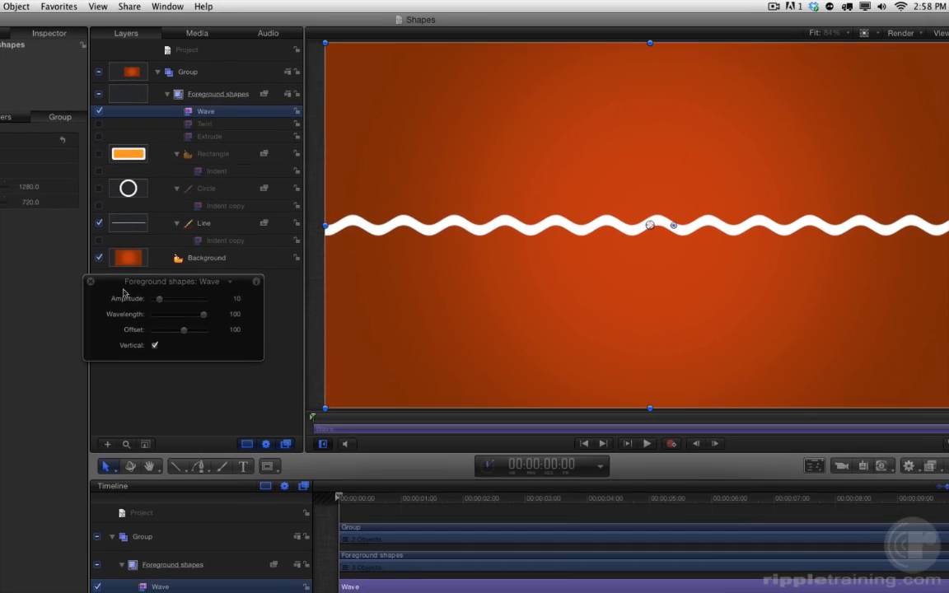
Set the Wave amplitude to about 63 and add a Rate parameter behavior to the filter's Offset.
left_click_drag(161, 302, 210, 319)
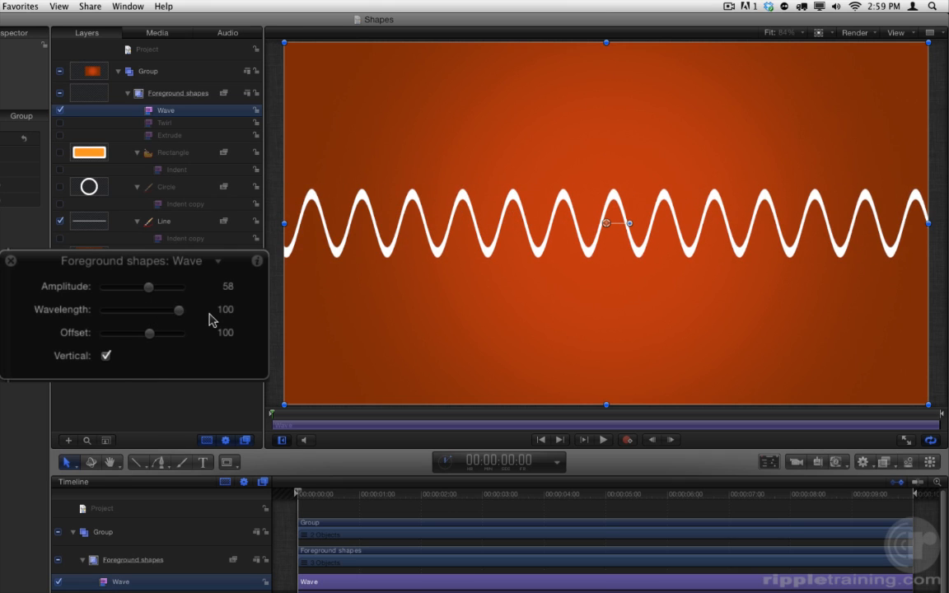
left_click_drag(151, 292, 154, 293)
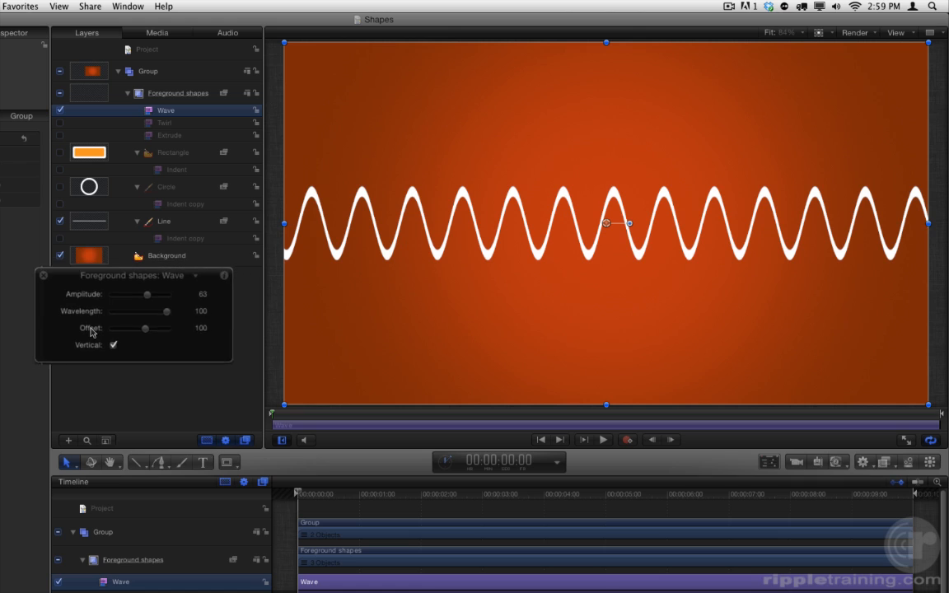
right_click(94, 329)
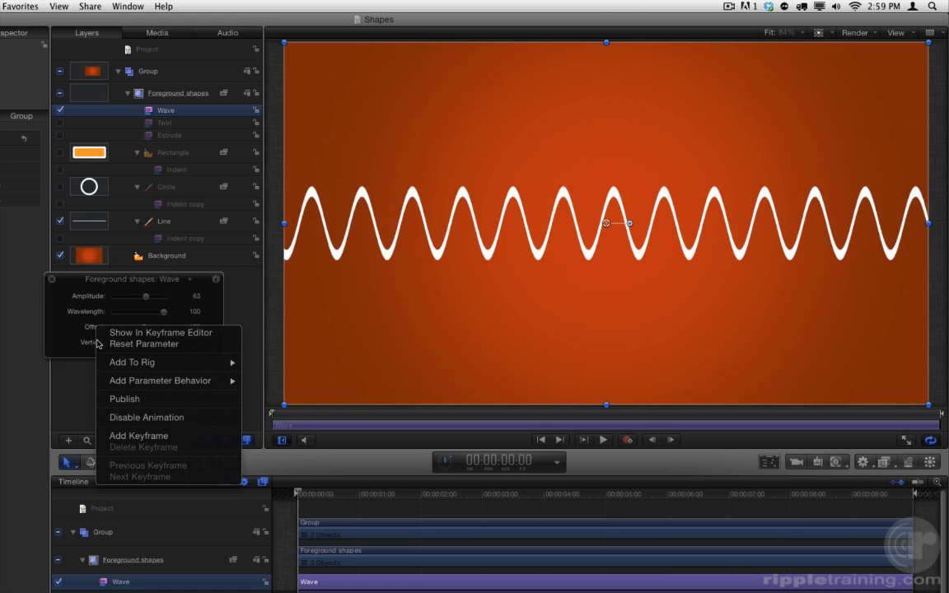
mouse_move(190, 384)
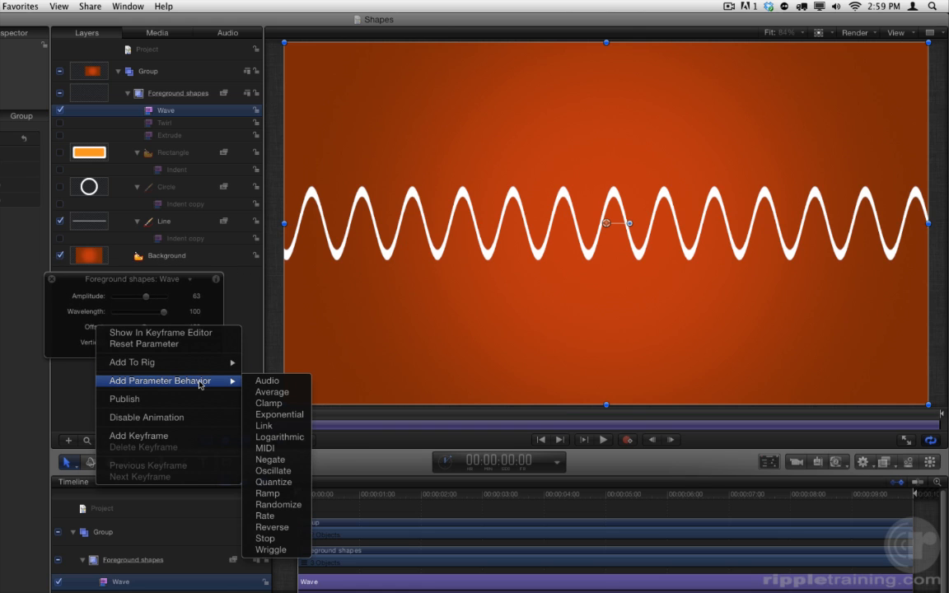
left_click(290, 520)
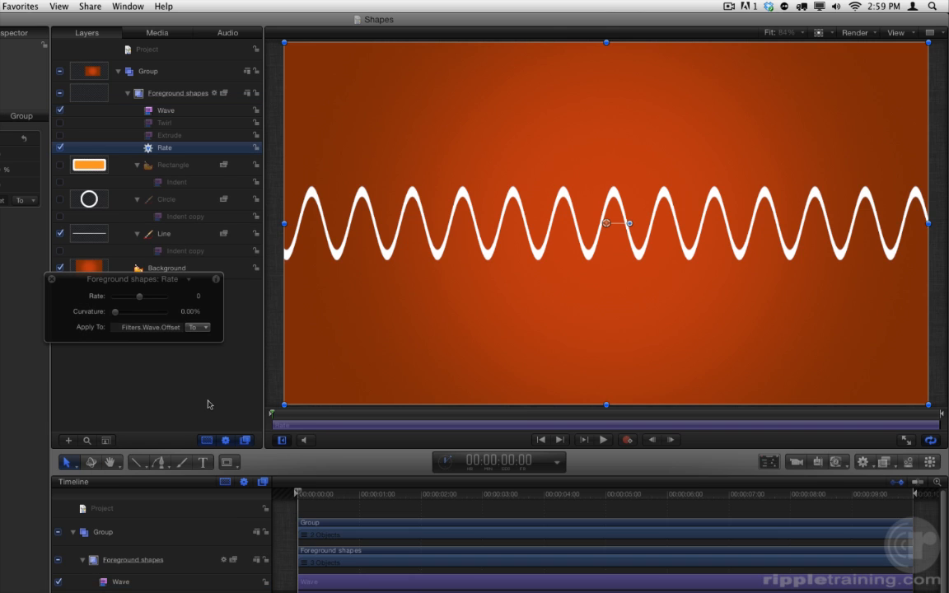
Play the project and set the Rate behavior's rate to -6.
left_click(604, 440)
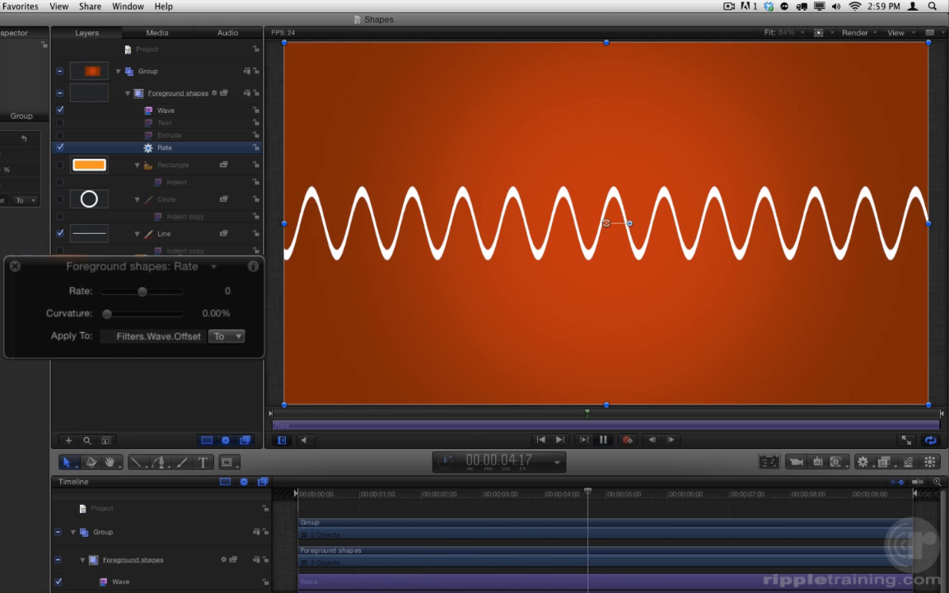
left_click(134, 293)
left_click(134, 293, "alt")
left_click(134, 294, "alt")
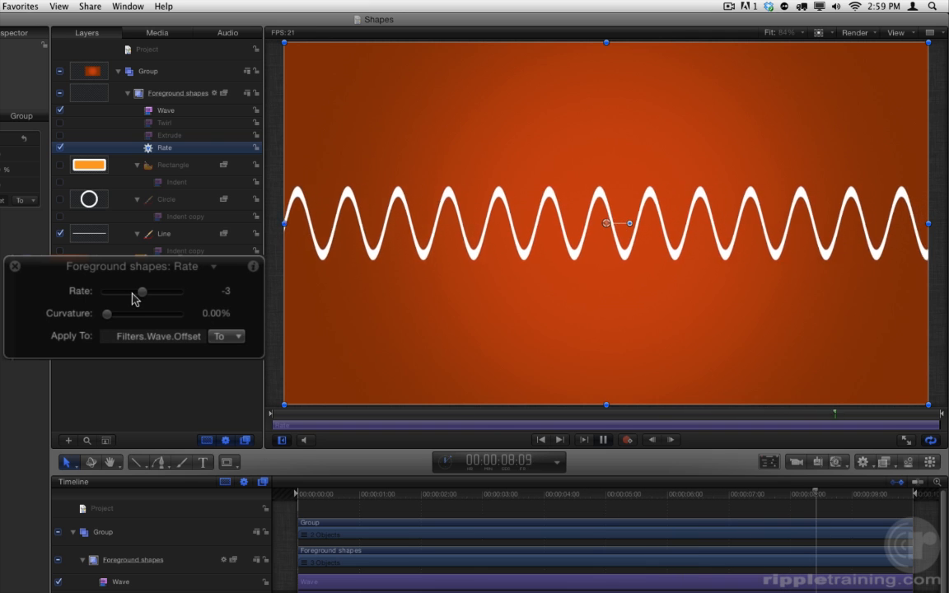
left_click(131, 293, "alt")
left_click(131, 295, "alt")
left_click(131, 294, "alt")
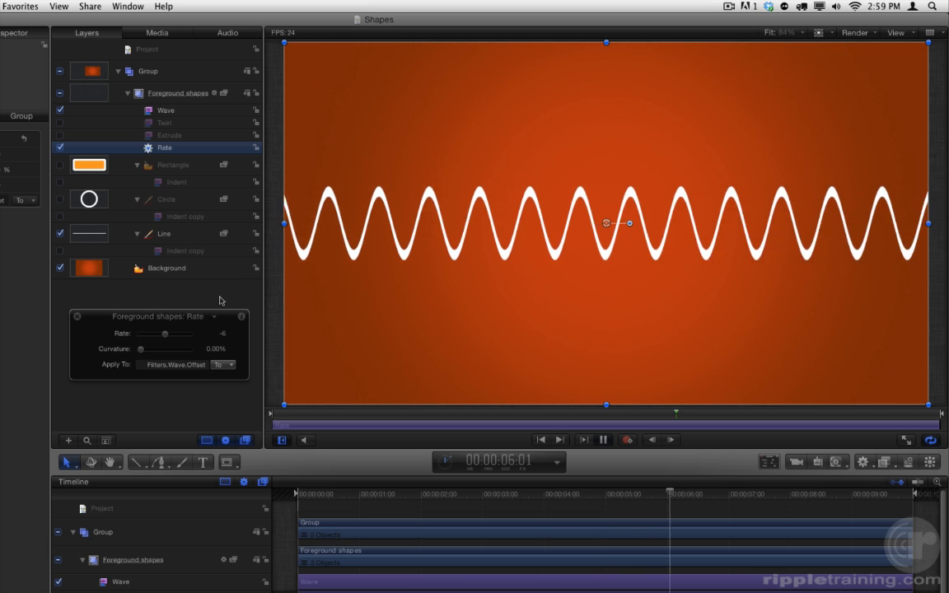
Shorten the Line to the middle of the canvas by setting the X value of its Point 2 to 0.
left_click(198, 236)
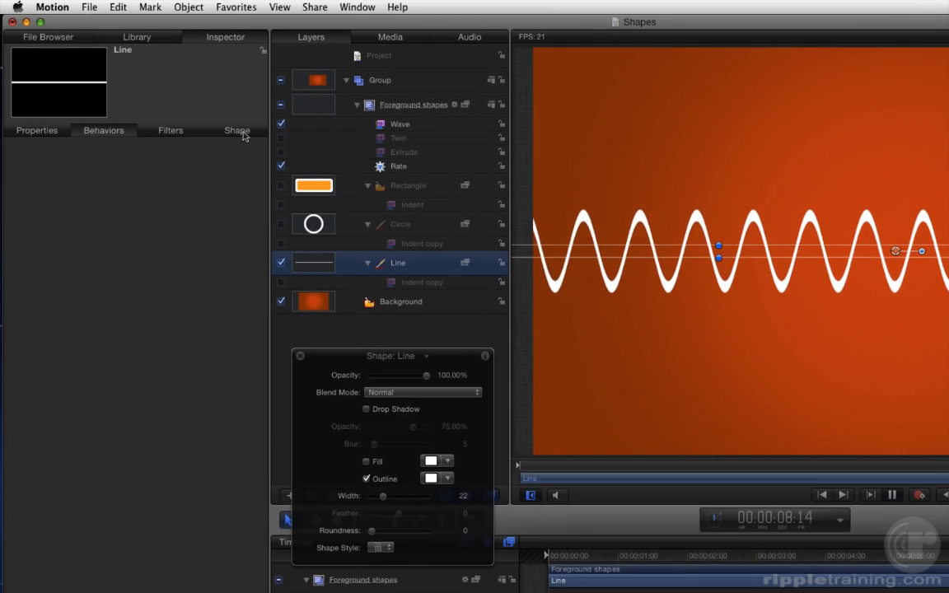
left_click(242, 133)
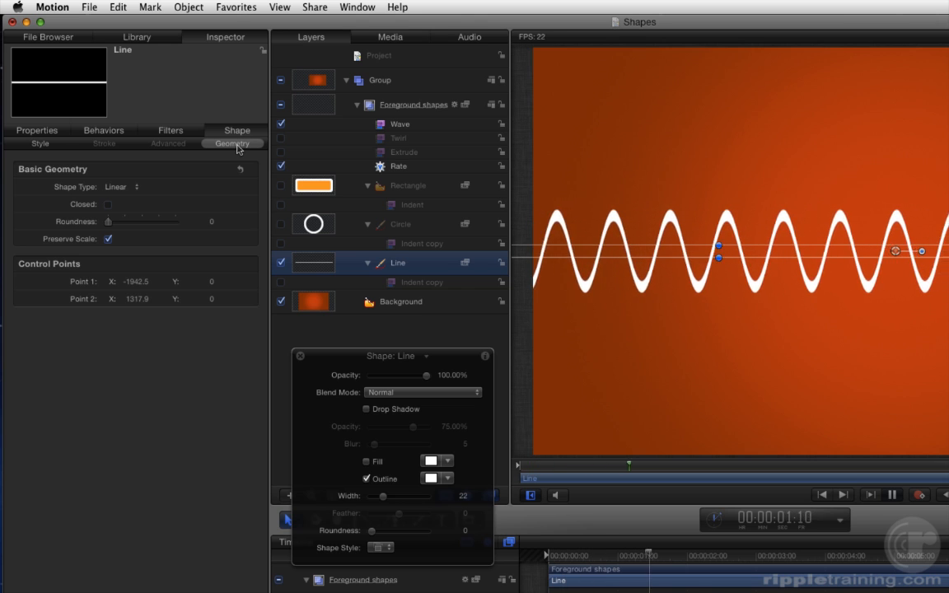
double_click(137, 300)
type("0")
key("Return")
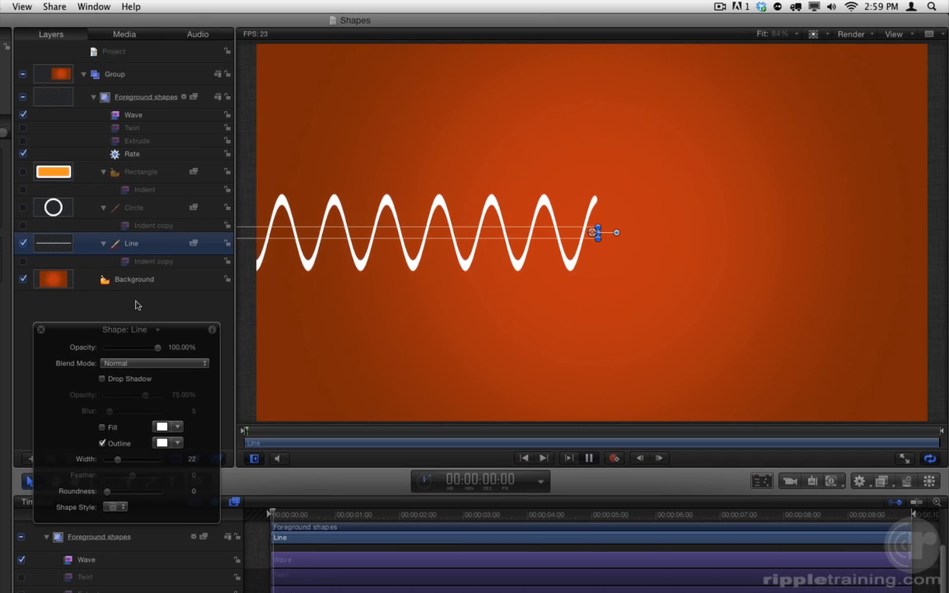
Re-enable the Twirl filter on the group to preview it with the wavy Line, and stop playback.
left_click(23, 128)
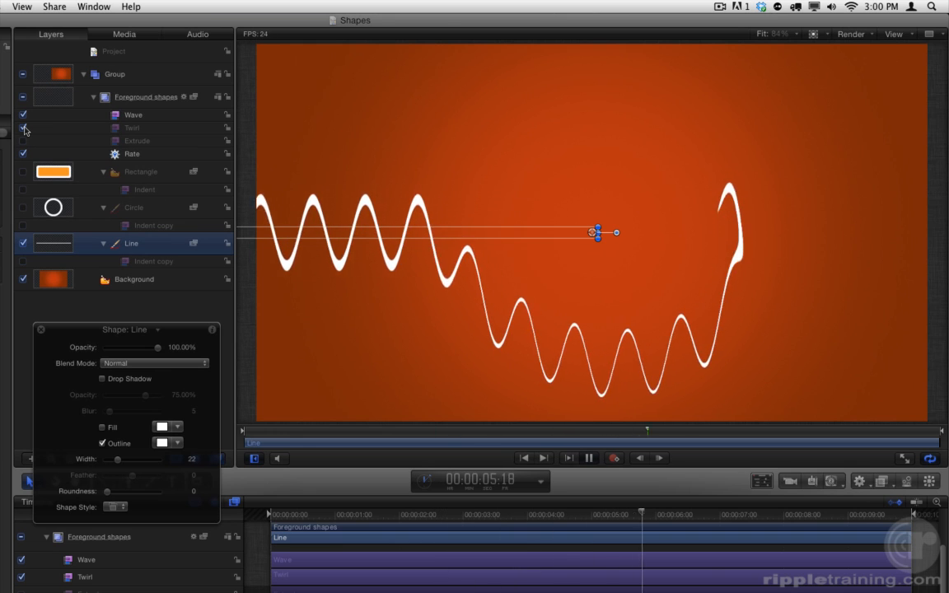
left_click(590, 458)
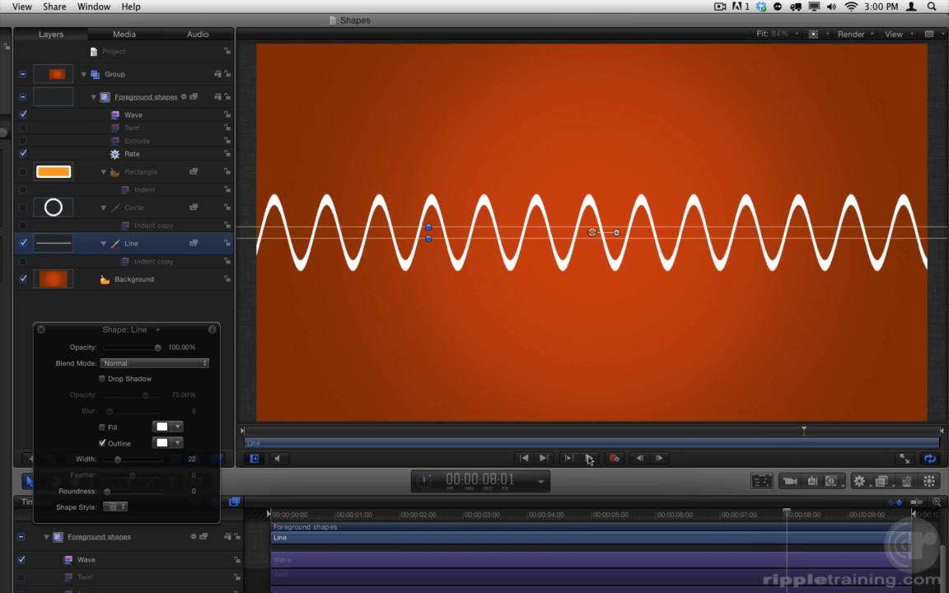
Disable the Wave filter, show the Rectangle and Circle layers again, and return the playhead to the project start.
left_click(23, 115)
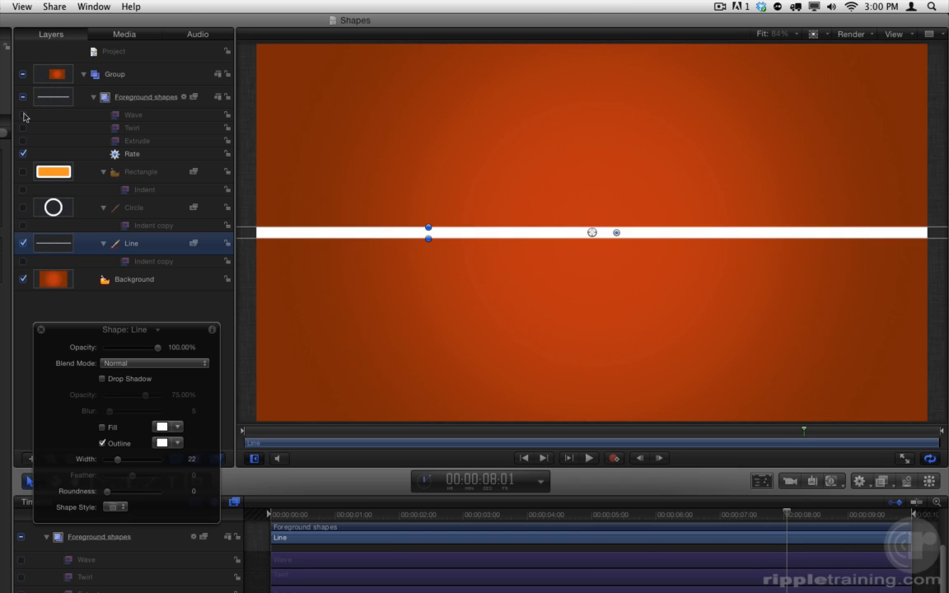
left_click(23, 171)
left_click(22, 207)
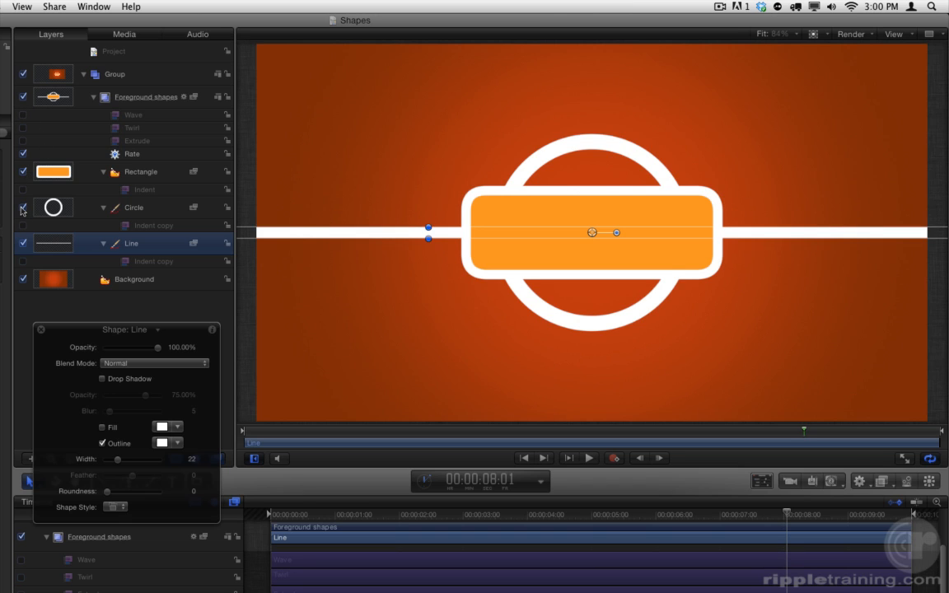
key("Home")
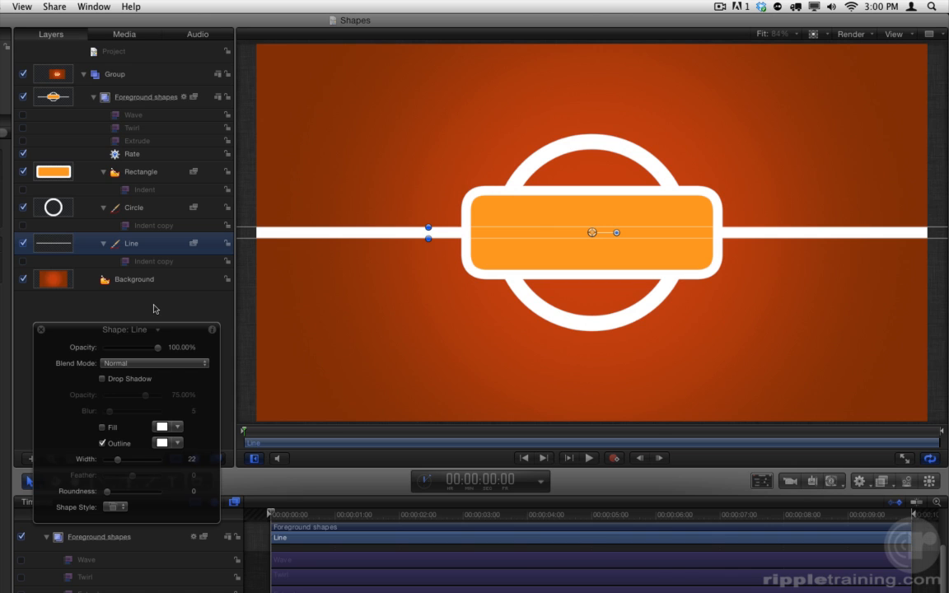
Add a text layer reading SHAPES over the orange Rectangle with the Text tool.
left_click_drag(175, 335, 64, 294)
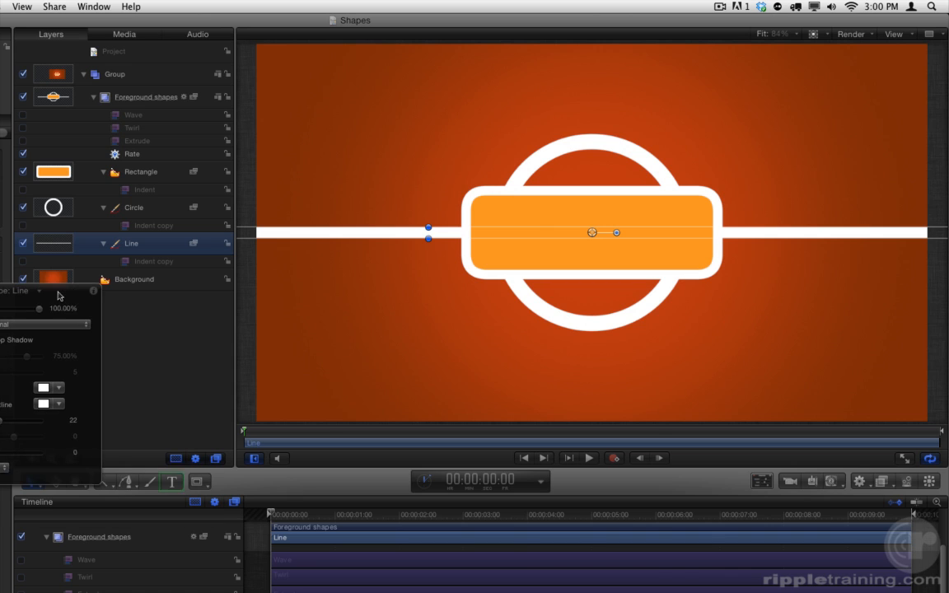
left_click(179, 488)
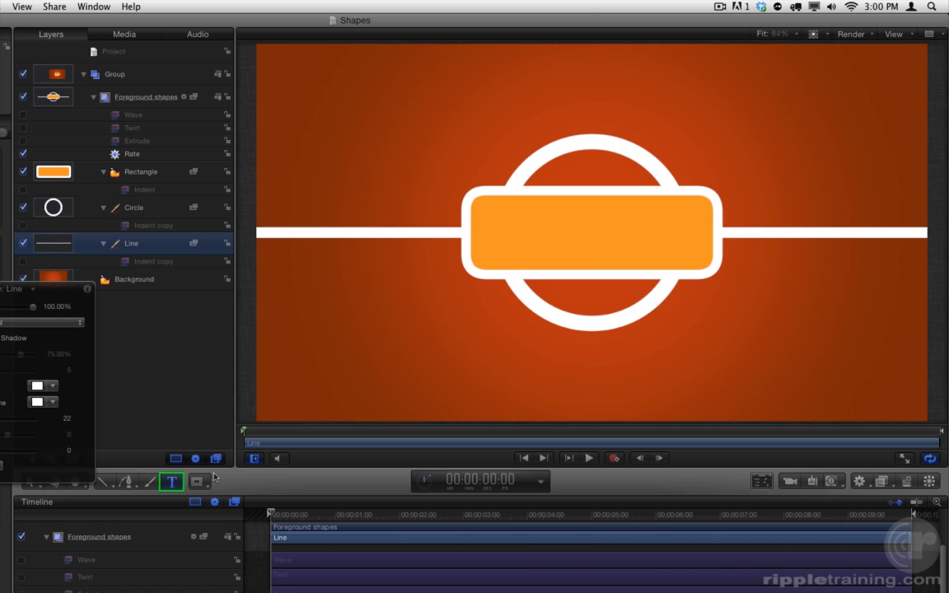
left_click(499, 230)
type("SH")
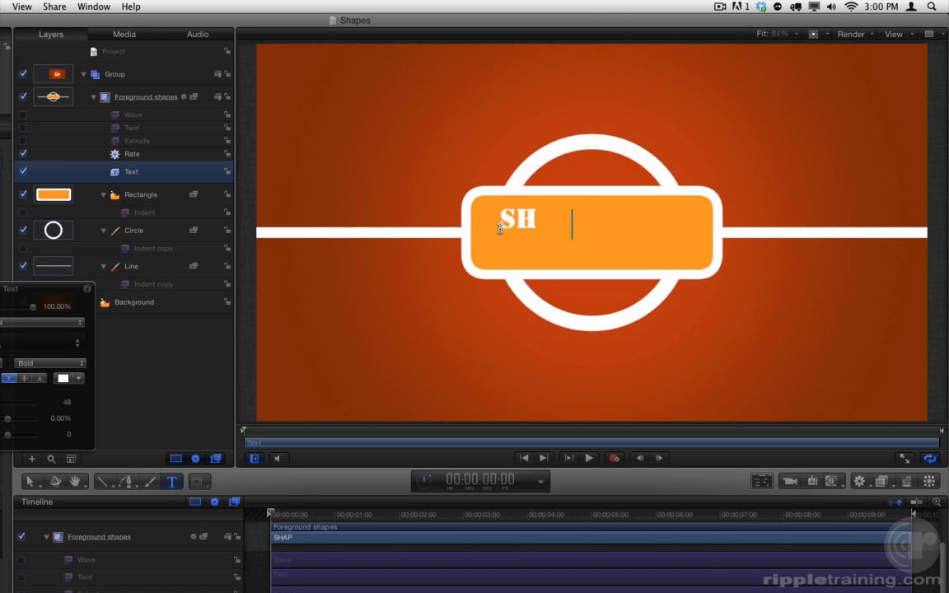
type("APES")
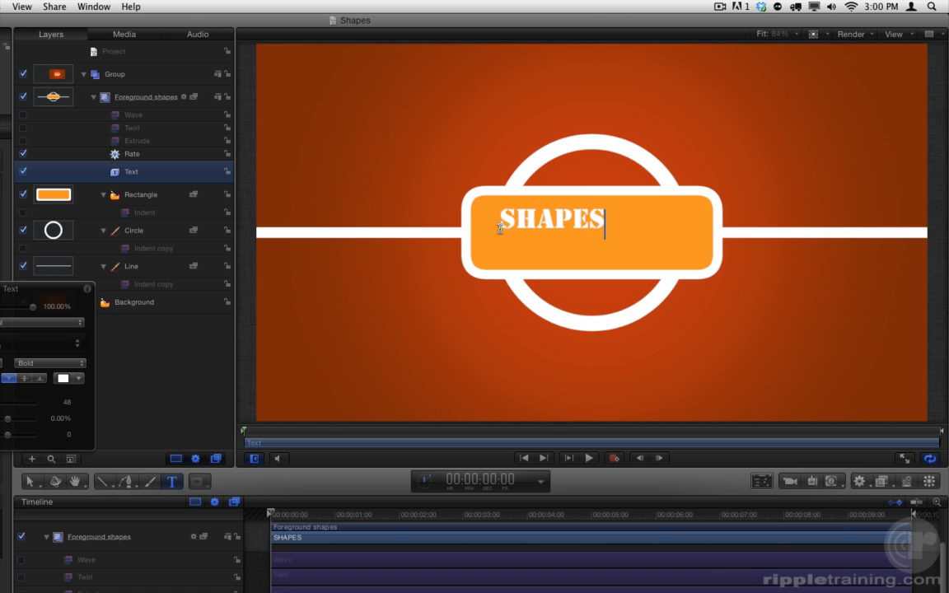
key("Escape")
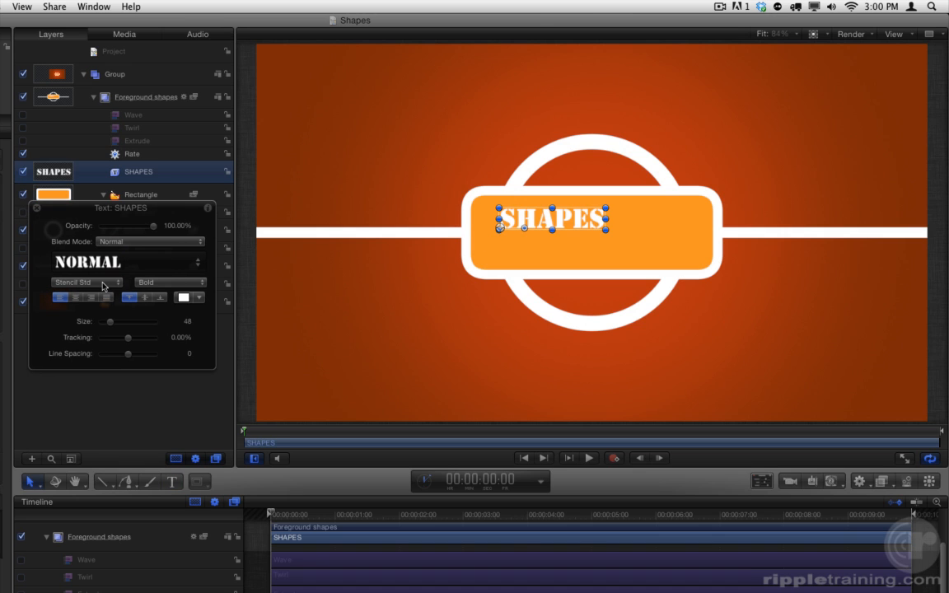
Change the SHAPES text's font to Korataki.
left_click(86, 283)
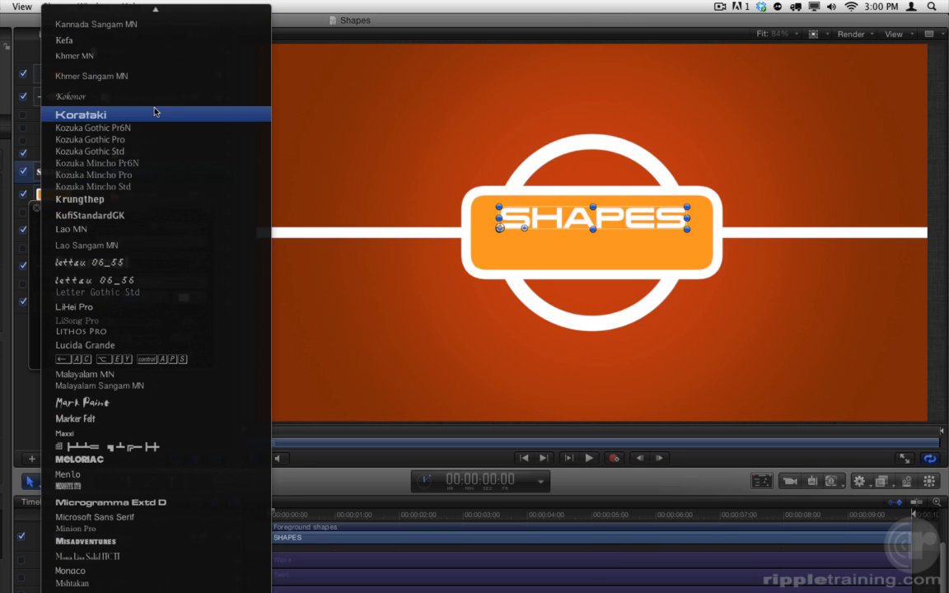
left_click(155, 112)
left_click_drag(164, 225, 160, 337)
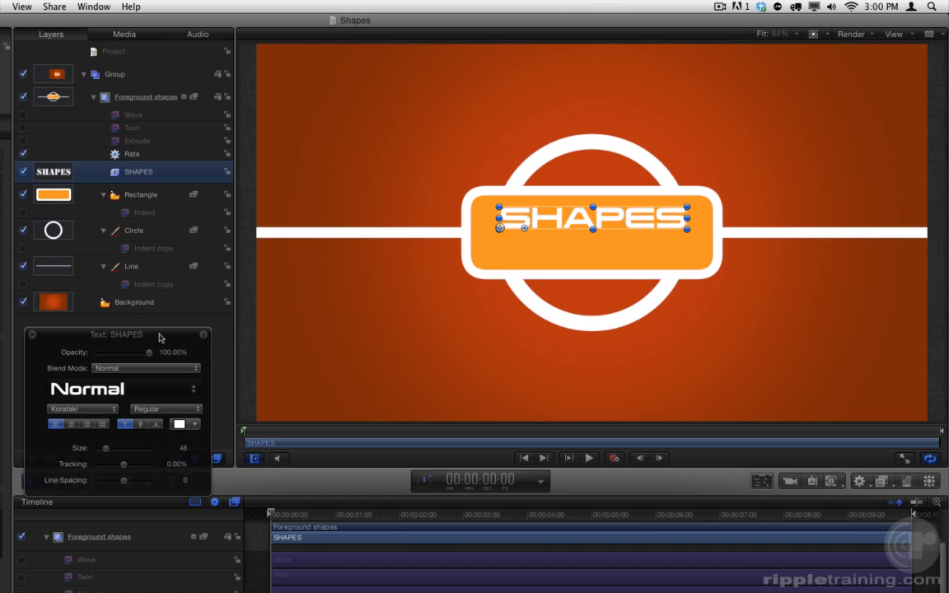
Center-align the SHAPES text, position it in the middle of the Rectangle, and set its size to 57.
left_click_drag(581, 219, 586, 239)
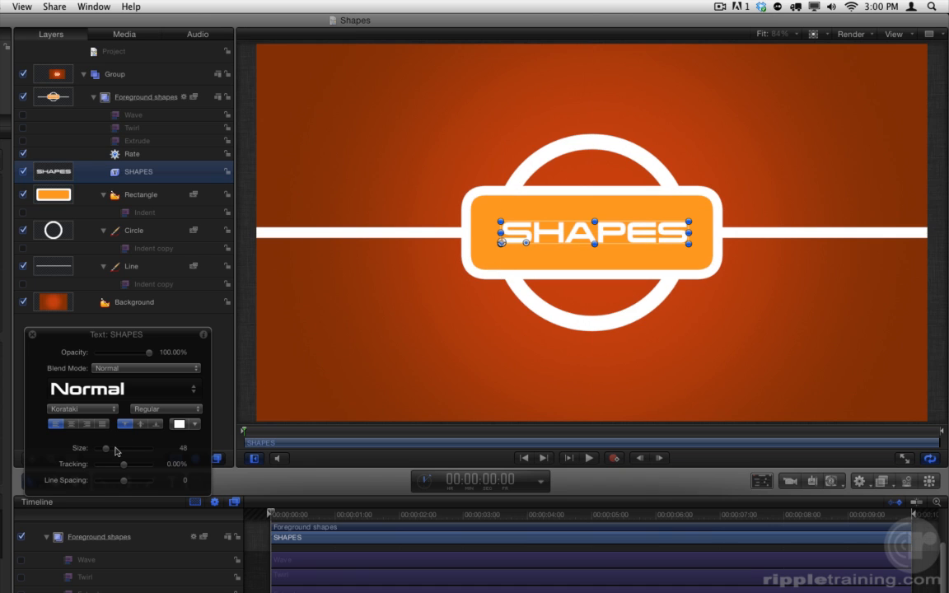
left_click_drag(105, 448, 106, 449)
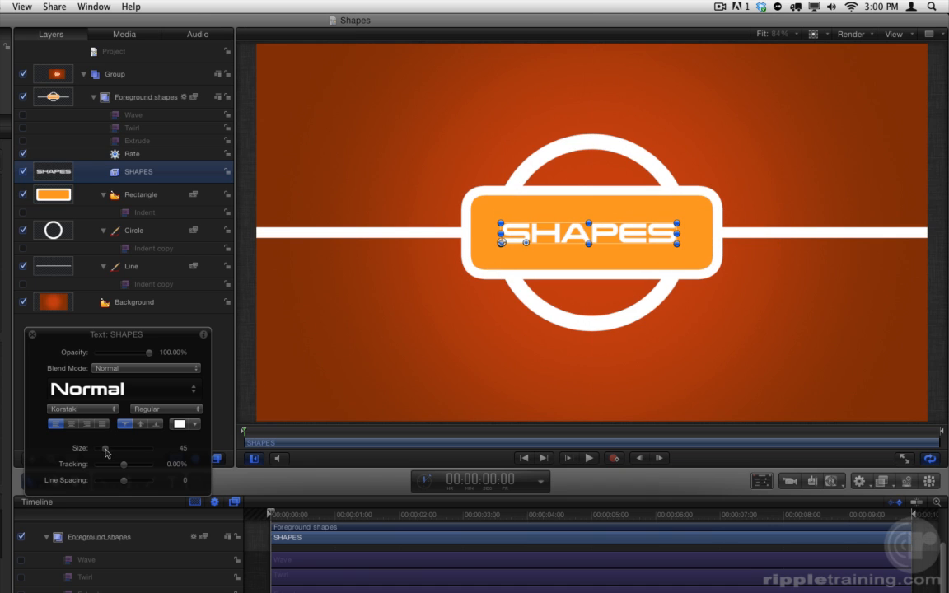
left_click(73, 425)
left_click_drag(539, 233, 638, 232)
left_click_drag(105, 451, 110, 451)
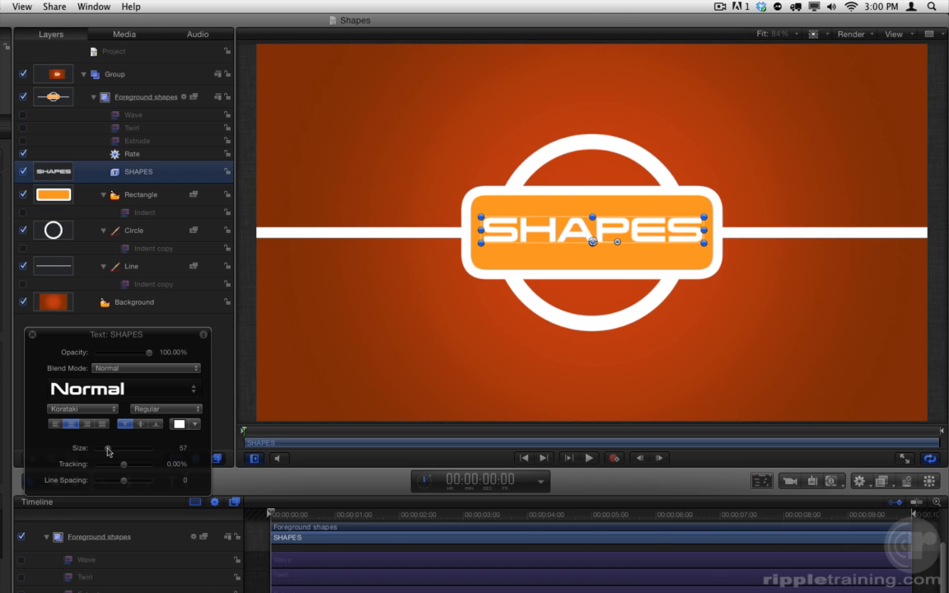
Give the Foreground shapes group a drop shadow with a blur of 20.
left_click(138, 95)
left_click(93, 384)
left_click_drag(100, 417, 109, 418)
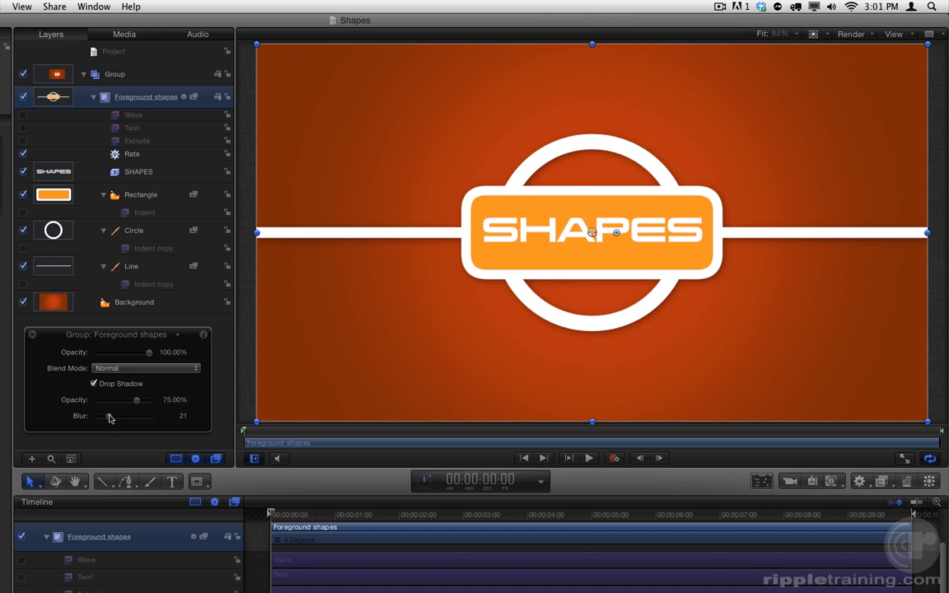
Reposition the group's drop shadow on the canvas so it falls below the shapes, and turn off the group's Fixed Resolution.
right_click(553, 255)
left_click(585, 295)
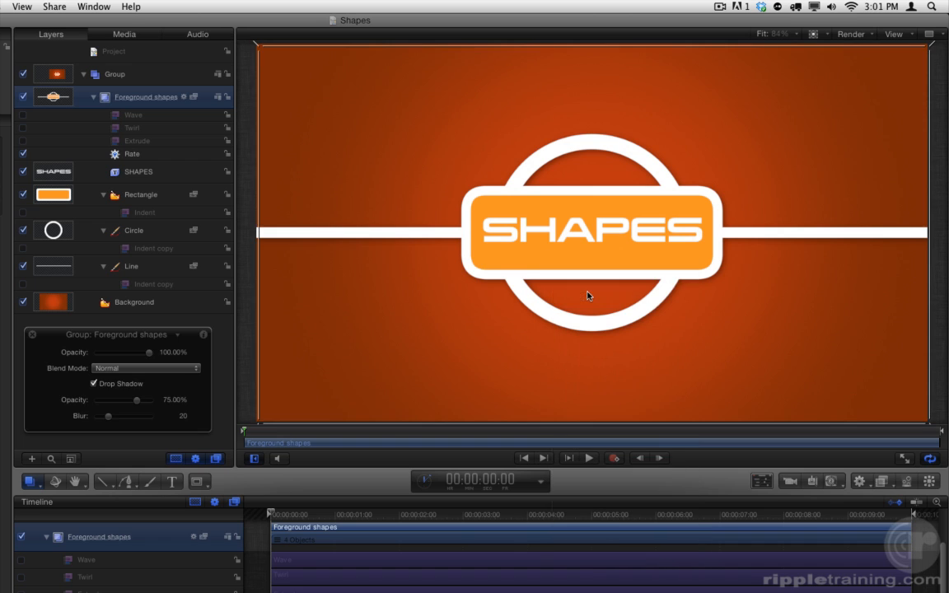
left_click_drag(590, 297, 582, 295)
key("s")
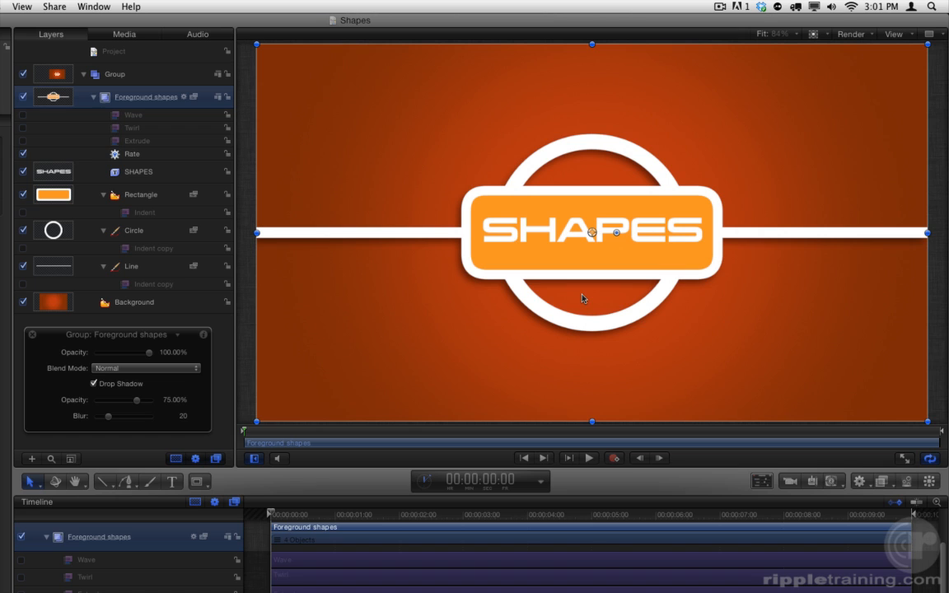
key("F7")
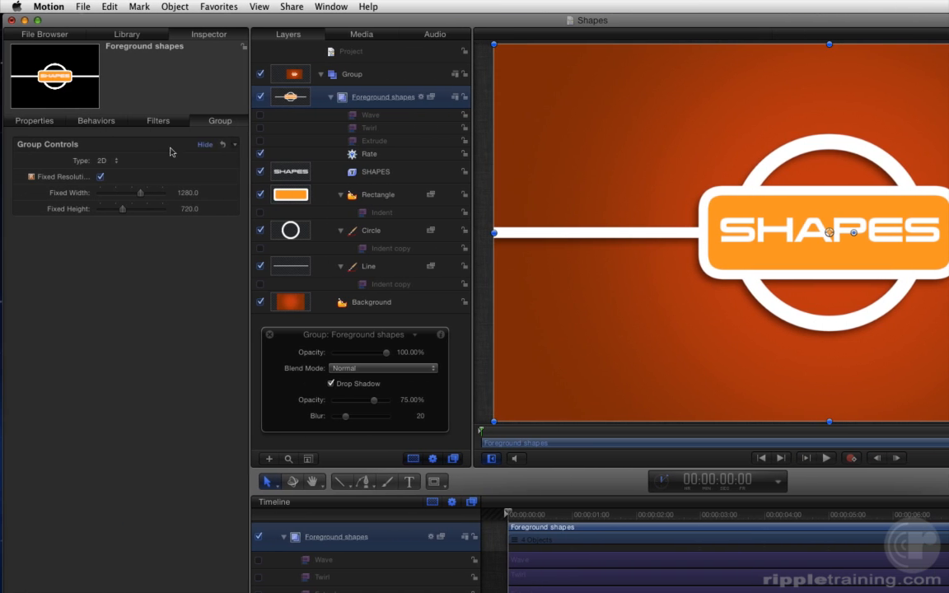
left_click(101, 177)
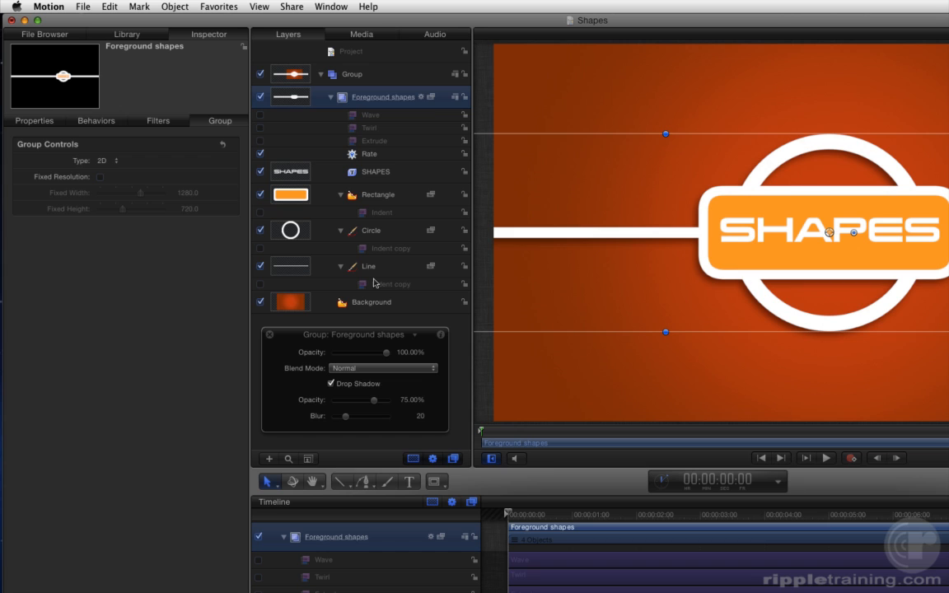
Switch the Rectangle's fill mode to Gradient and set the gradient type to Radial.
left_click(391, 201)
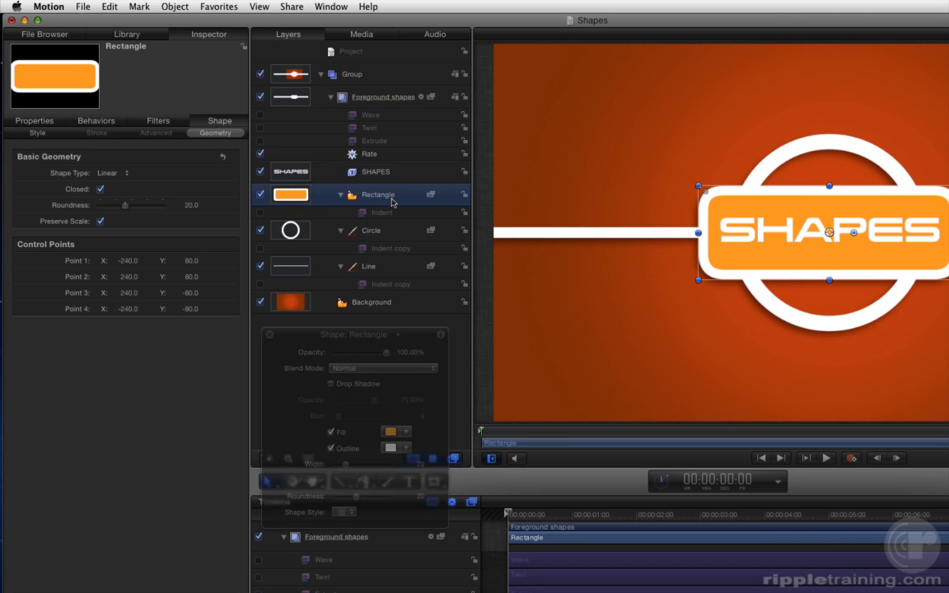
left_click(37, 134)
left_click(116, 189)
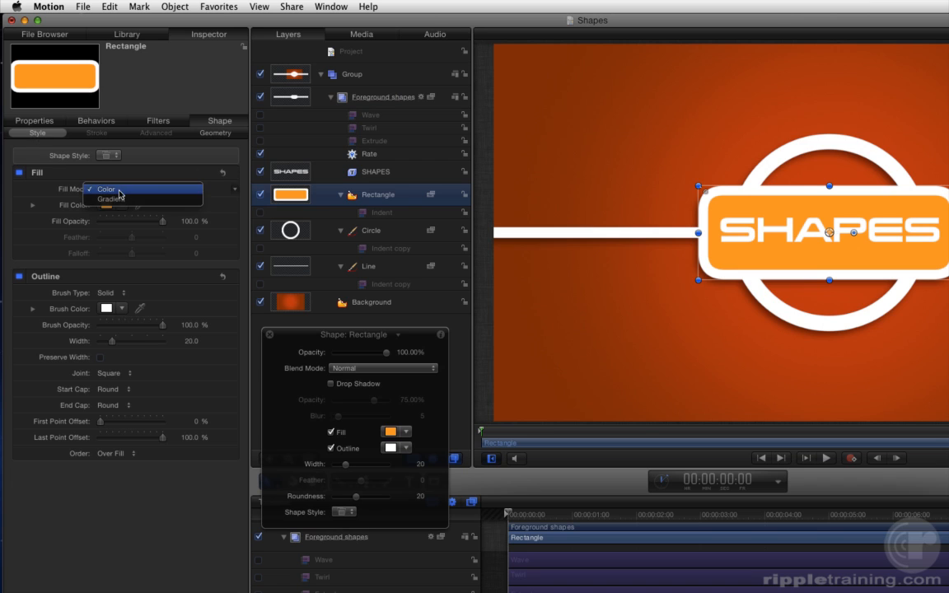
left_click(136, 201)
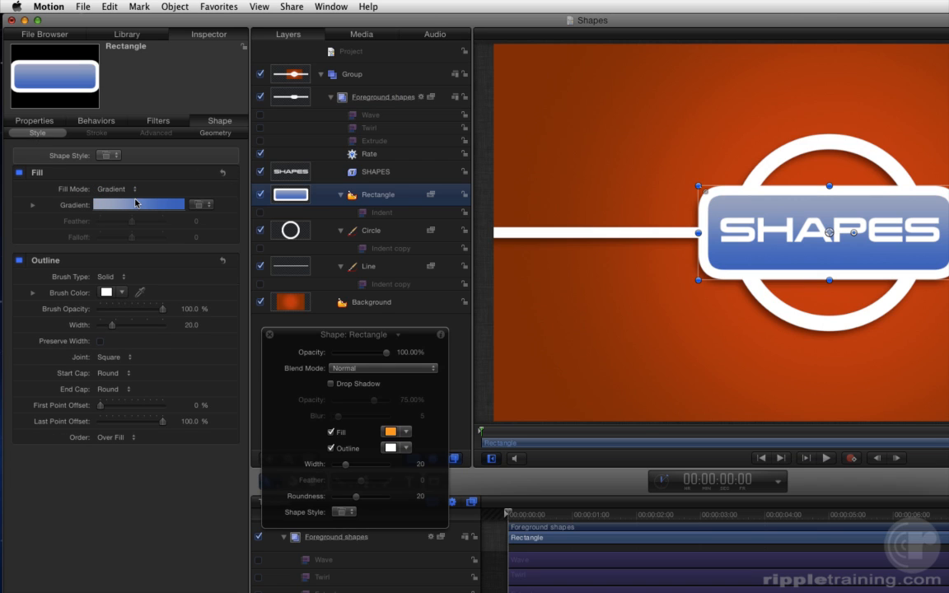
left_click(34, 206)
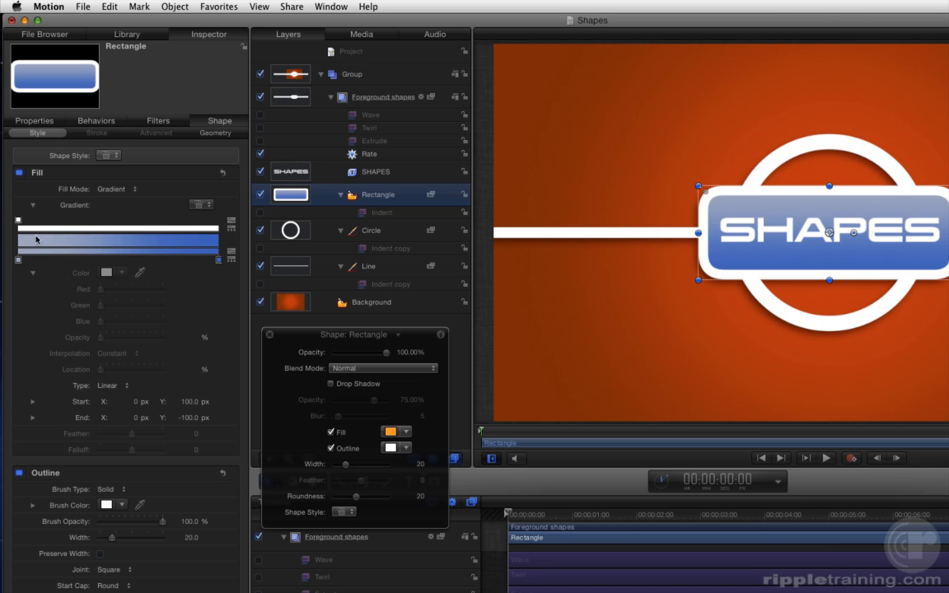
left_click(113, 385)
left_click(116, 396)
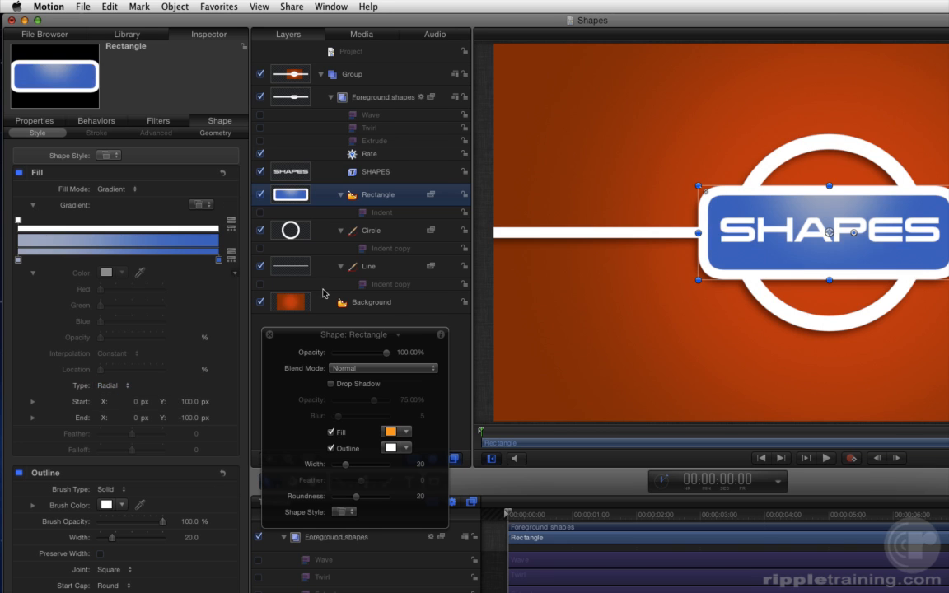
Edit the Rectangle's gradient on the canvas, placing its start at the badge center and its end just beyond the lower-right corner.
right_click(862, 215)
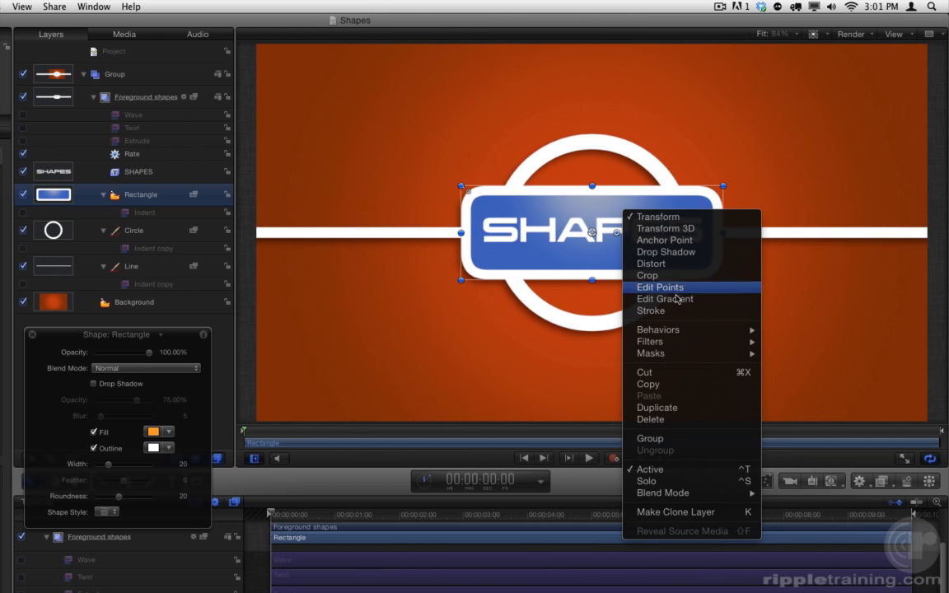
left_click(651, 299)
left_click_drag(590, 180, 591, 222)
left_click_drag(593, 290, 727, 263)
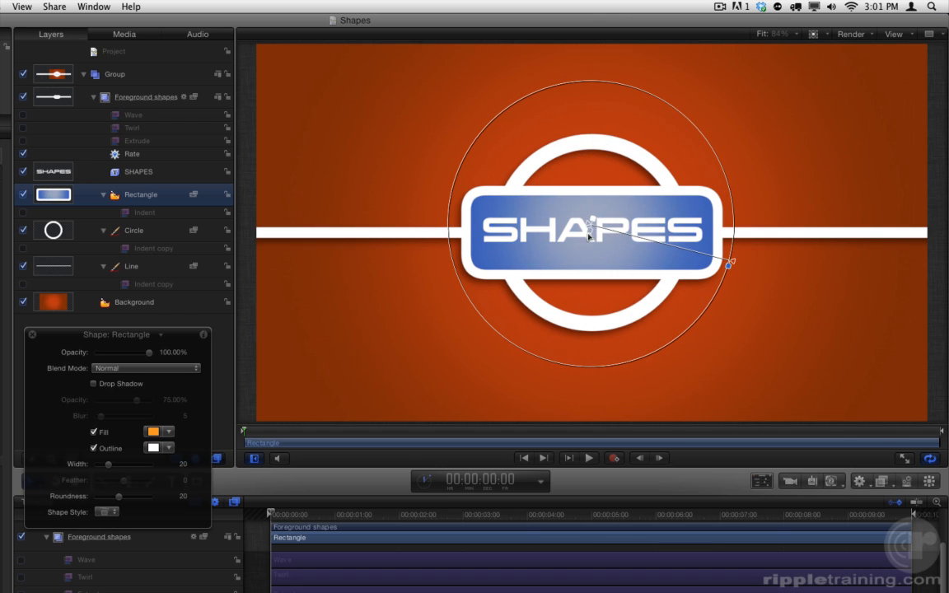
Color the radial gradient's center orange and its outer end red, then leave gradient editing and deselect the Rectangle.
left_click(729, 265)
left_click(586, 186)
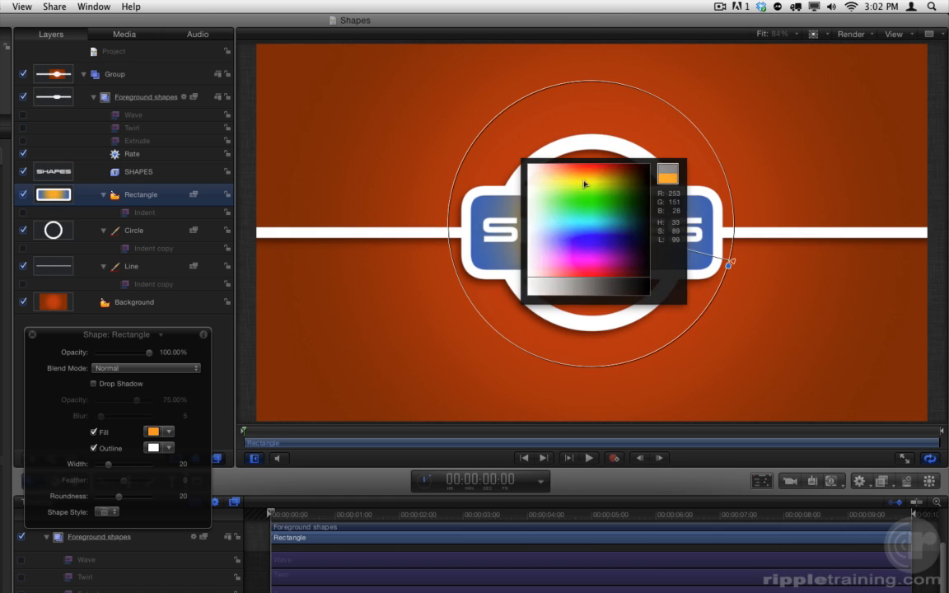
left_click(585, 182)
right_click(728, 265)
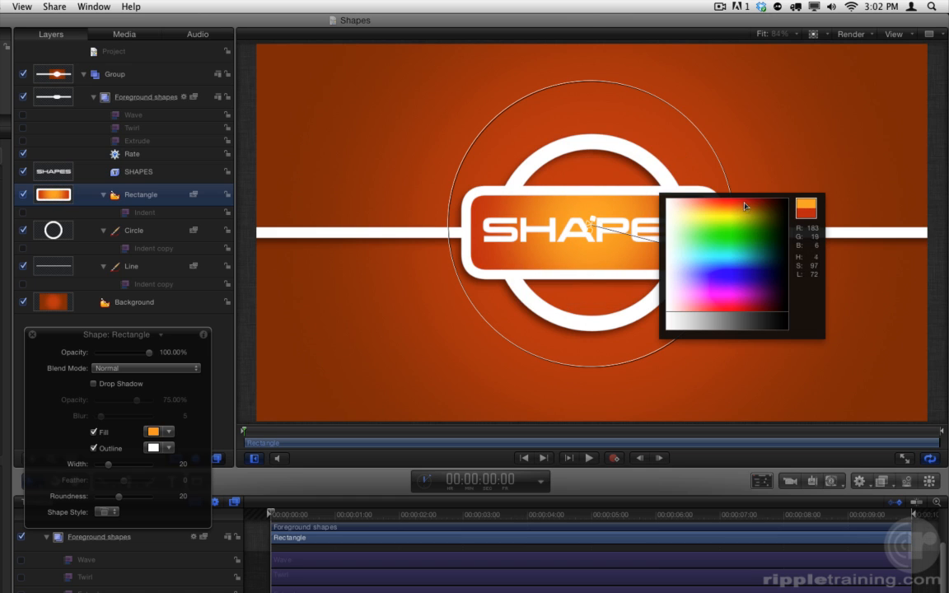
left_click(751, 204)
key("shift+s")
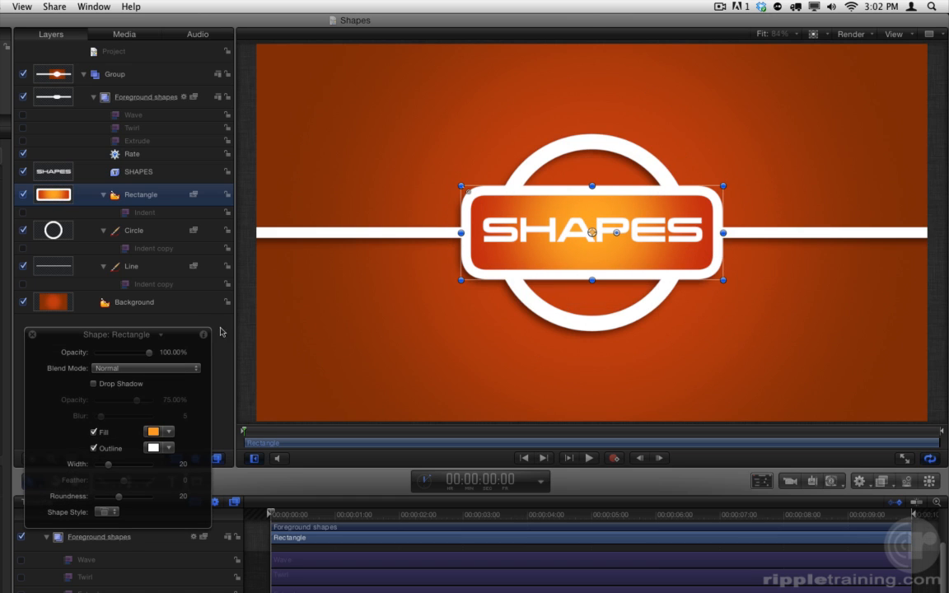
left_click(173, 309)
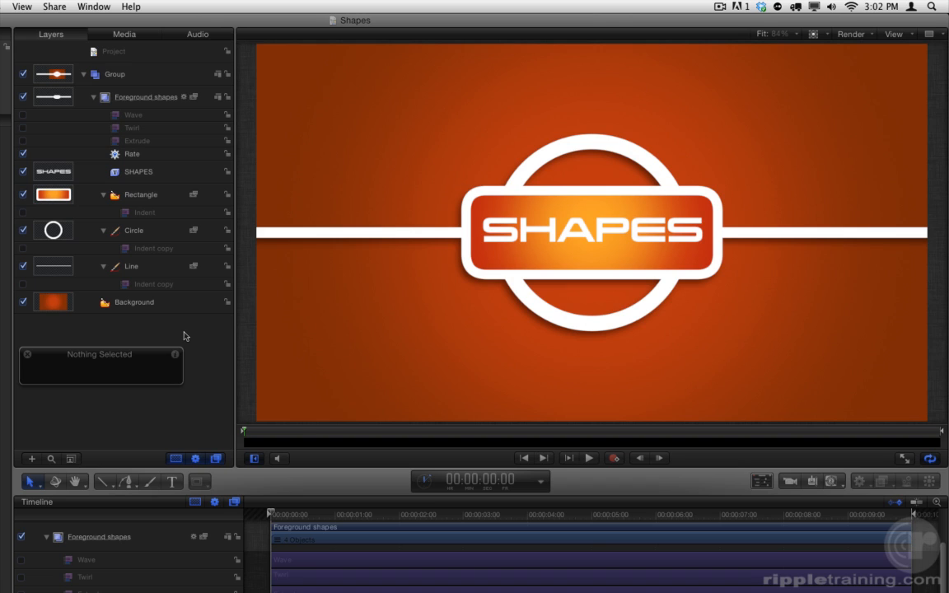